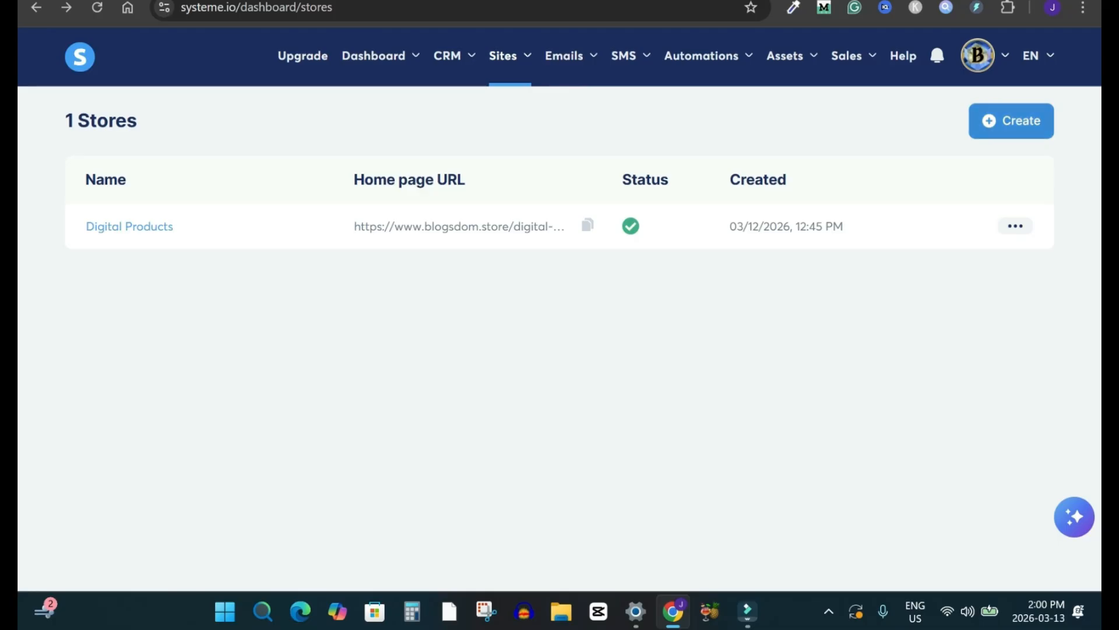
Step: Start creating a new store and enter Ebook Buisness as its name
{"action": "left_click", "coordinate": [1011, 121]}
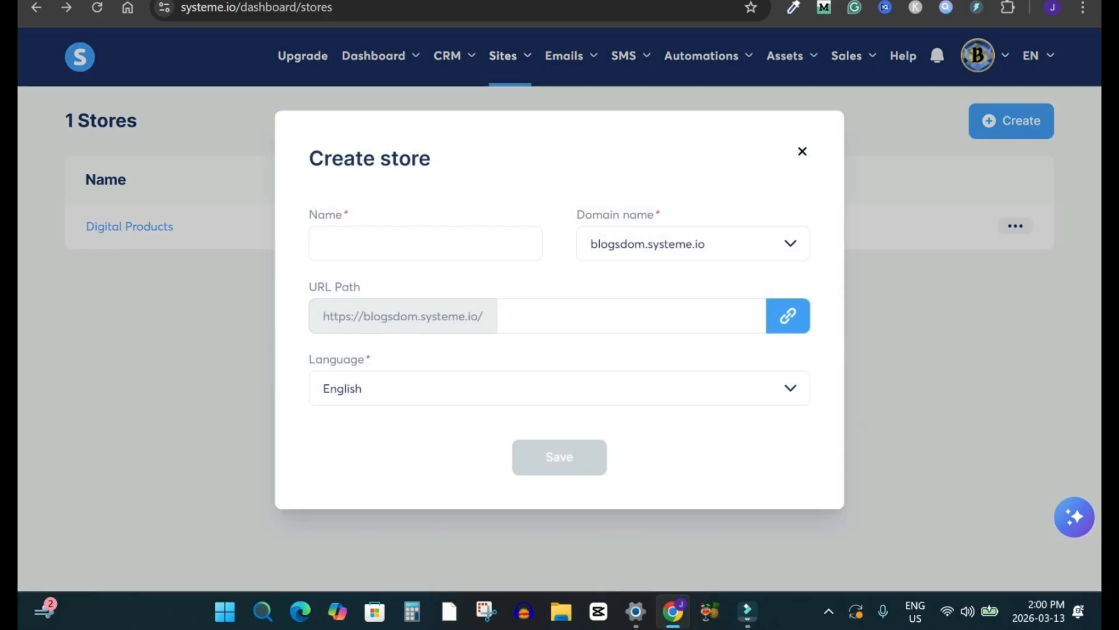
{"action": "left_click", "coordinate": [426, 243]}
{"action": "type", "text": "E"}
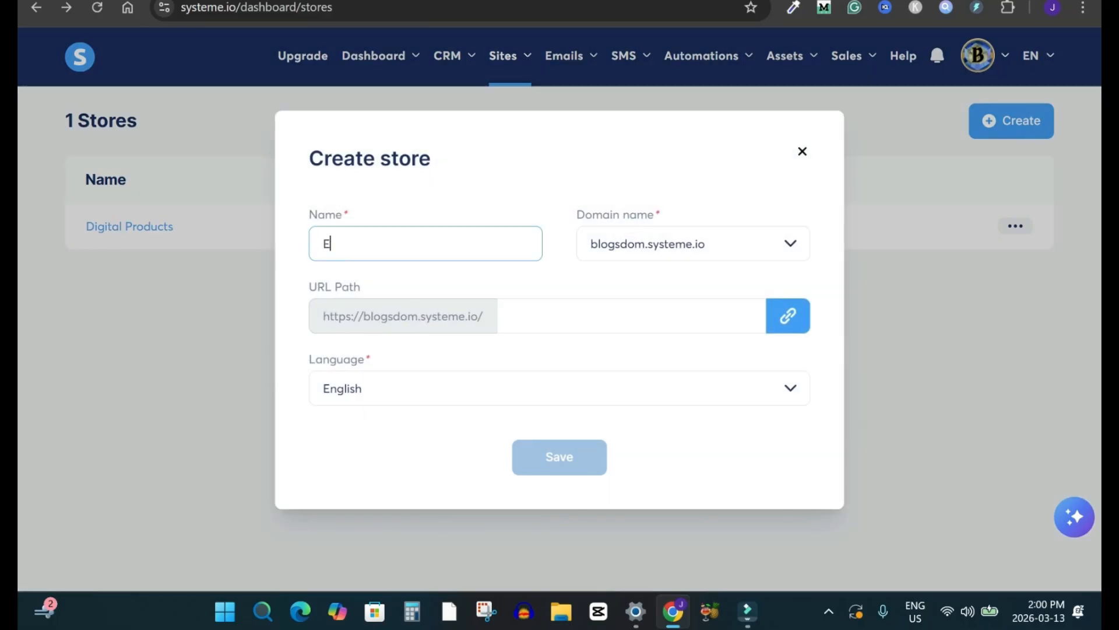
{"action": "type", "text": "book Bu"}
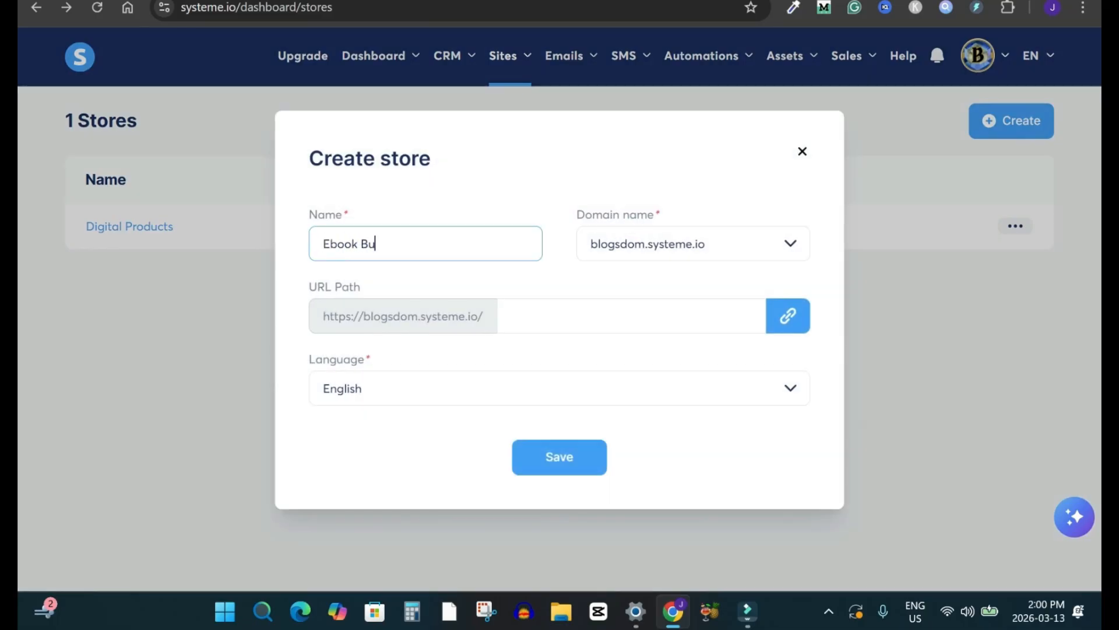
{"action": "type", "text": "isness"}
{"action": "key", "text": "Tab"}
{"action": "left_click", "coordinate": [693, 244]}
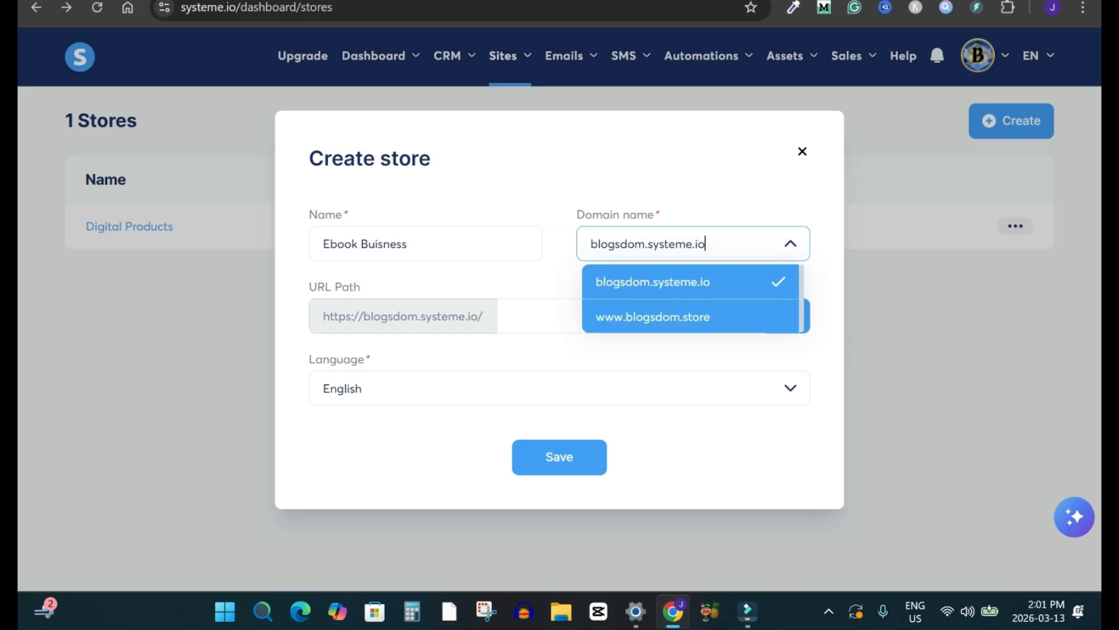
{"action": "left_click", "coordinate": [653, 317]}
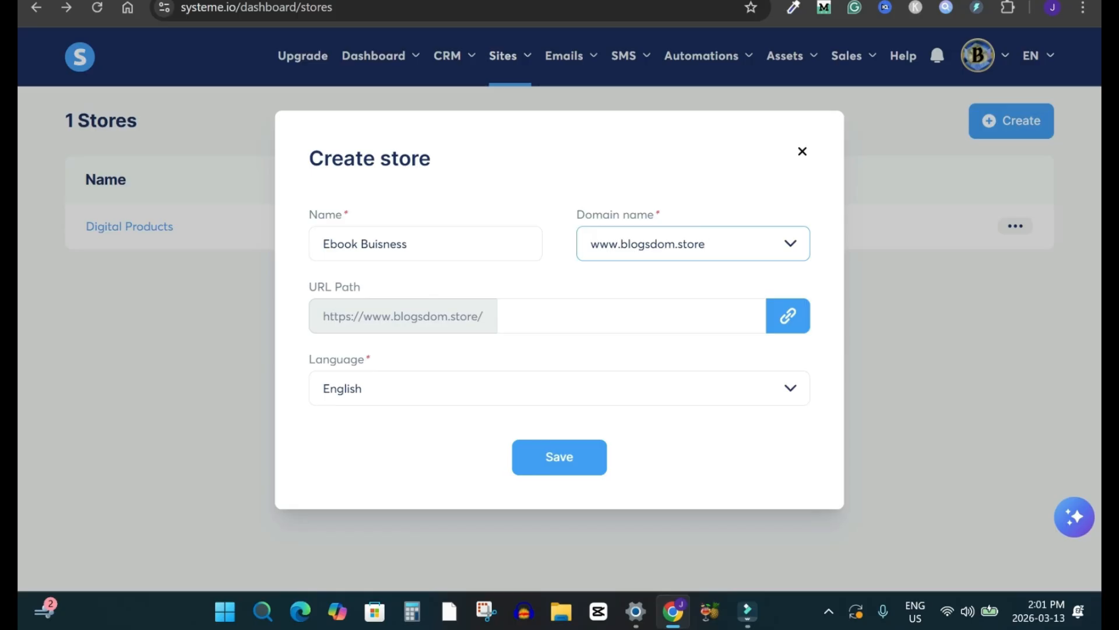
{"action": "left_click_drag", "start_coordinate": [325, 244], "coordinate": [406, 244]}
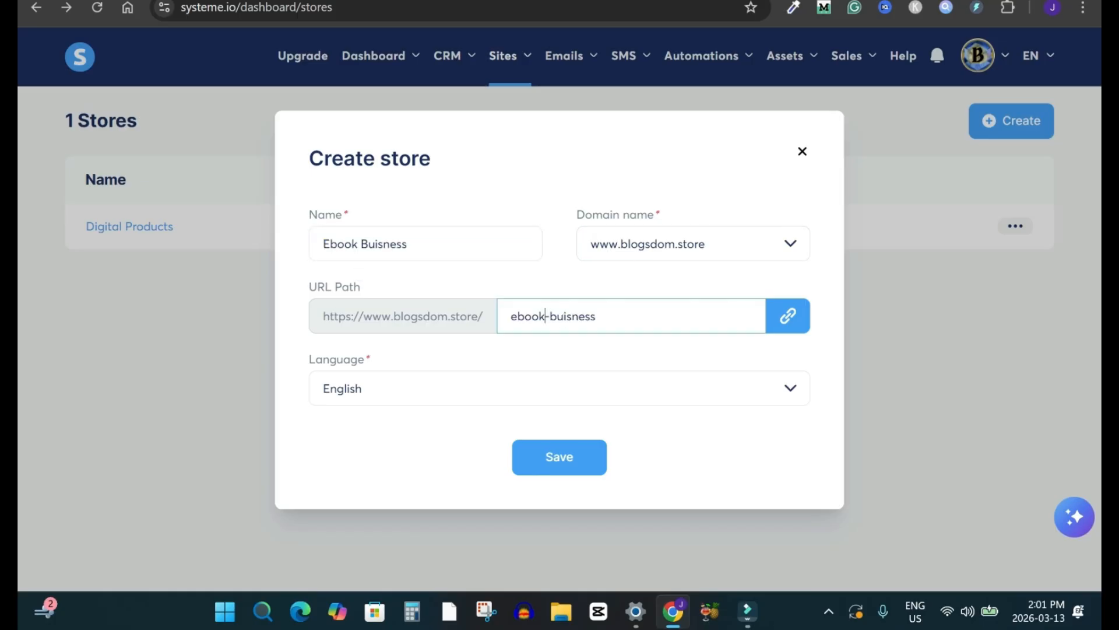
{"action": "left_click", "coordinate": [558, 389]}
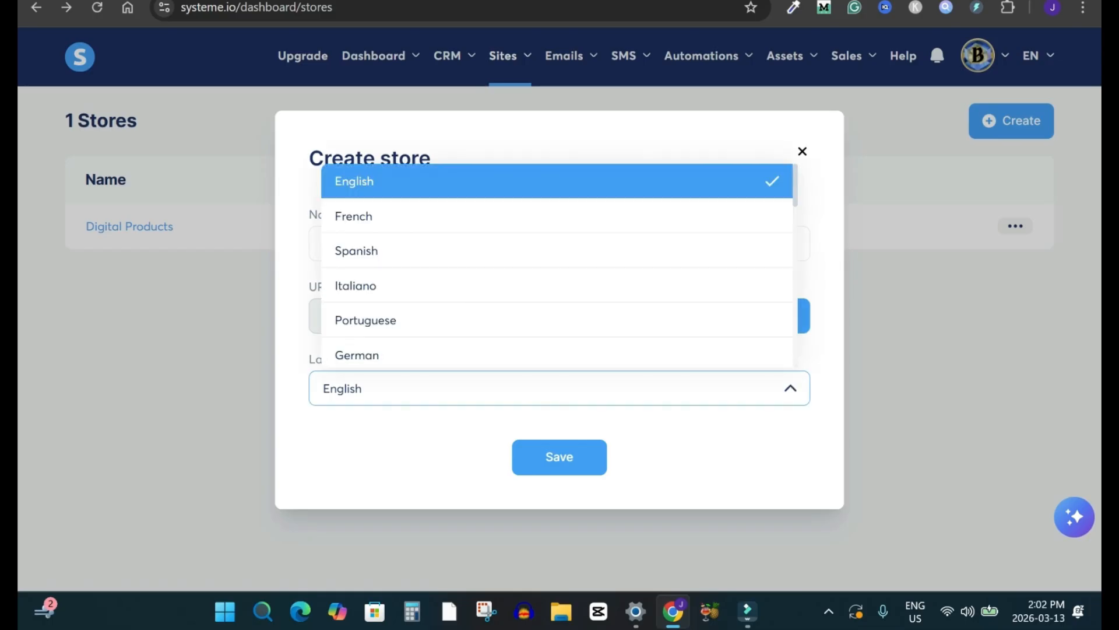
{"action": "left_click", "coordinate": [558, 388]}
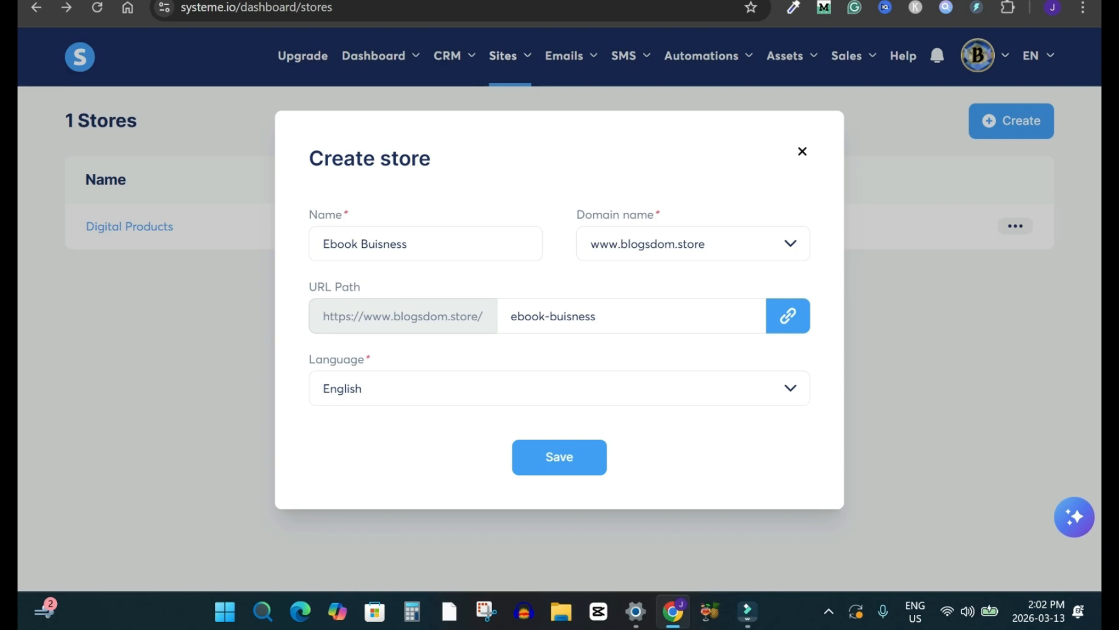
{"action": "left_click", "coordinate": [802, 152]}
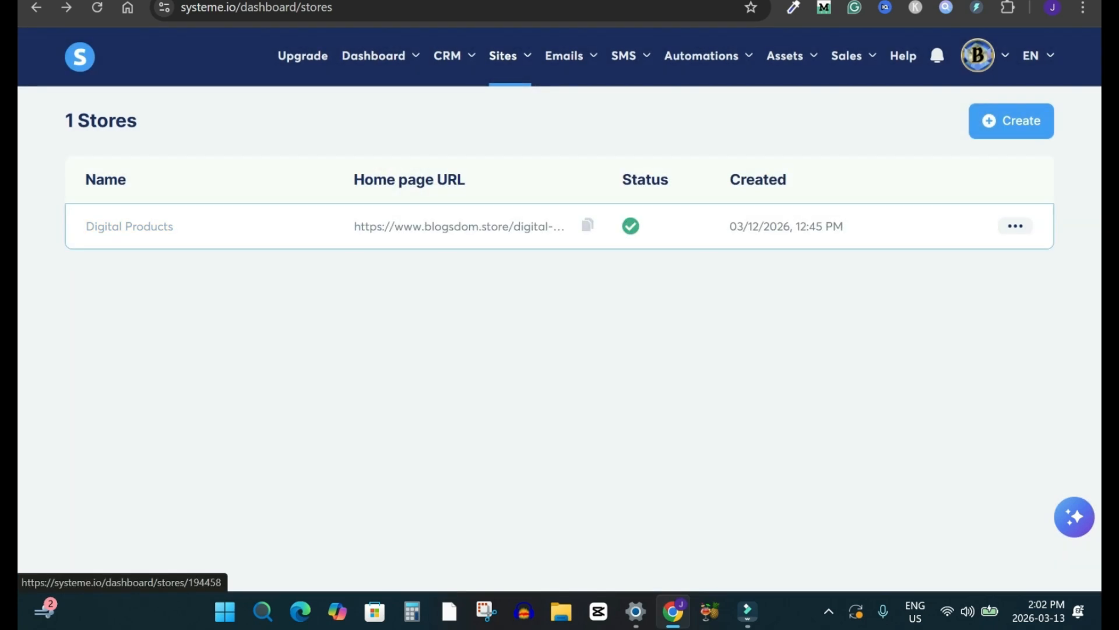
Step: Open the existing Digital Products store and look over its header, sections and products
{"action": "left_click", "coordinate": [129, 227]}
{"action": "scroll", "coordinate": [559, 291], "scroll_direction": "down", "scroll_amount": 2}
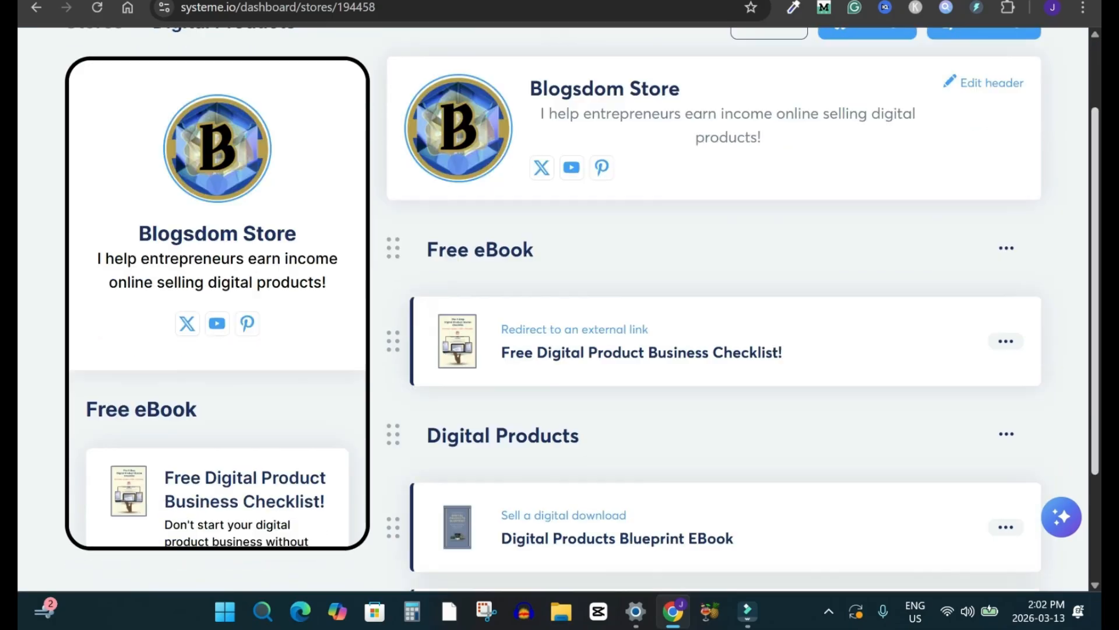
{"action": "scroll", "coordinate": [560, 292], "scroll_direction": "down", "scroll_amount": 2}
{"action": "scroll", "coordinate": [560, 292], "scroll_direction": "up", "scroll_amount": 5}
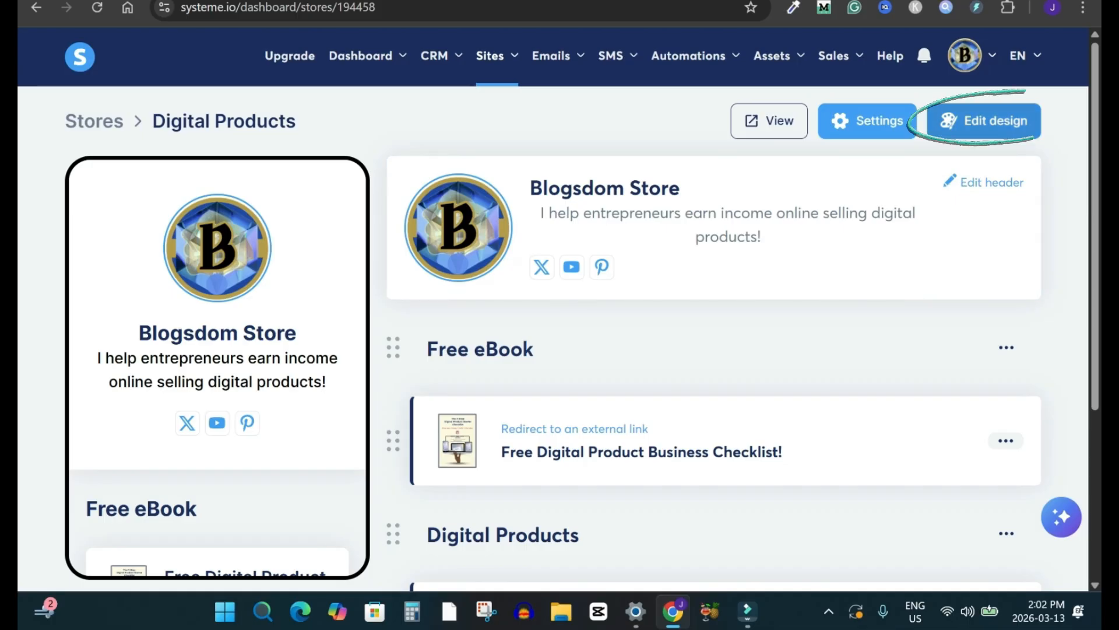
Step: Open the store's design settings, browse the available themes, and leave without applying one
{"action": "left_click", "coordinate": [984, 121]}
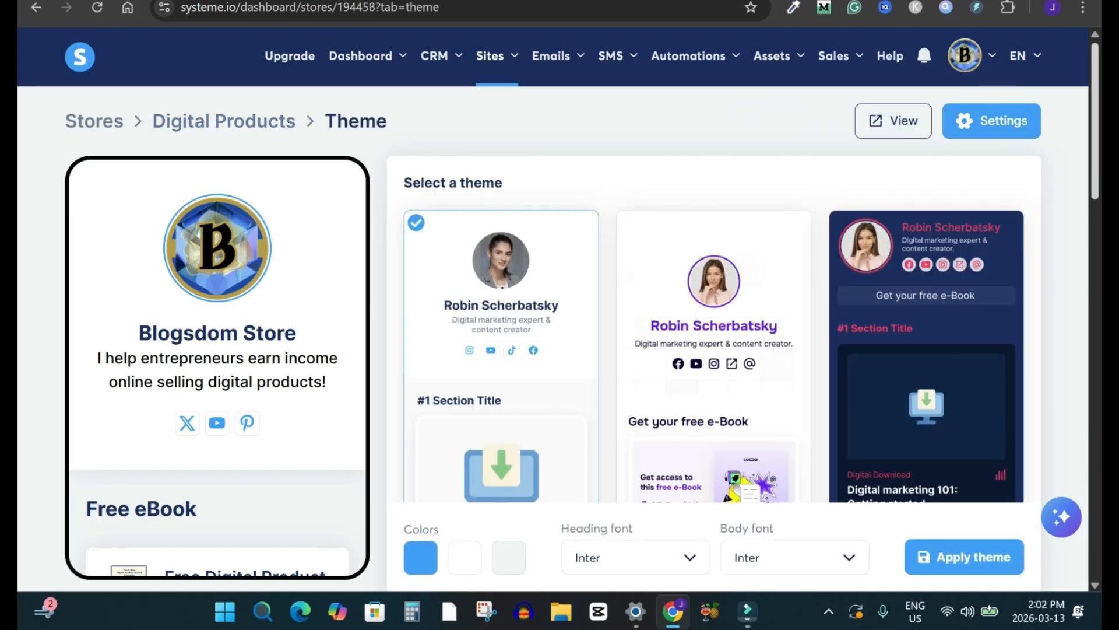
{"action": "scroll", "coordinate": [714, 326], "scroll_direction": "down", "scroll_amount": 10}
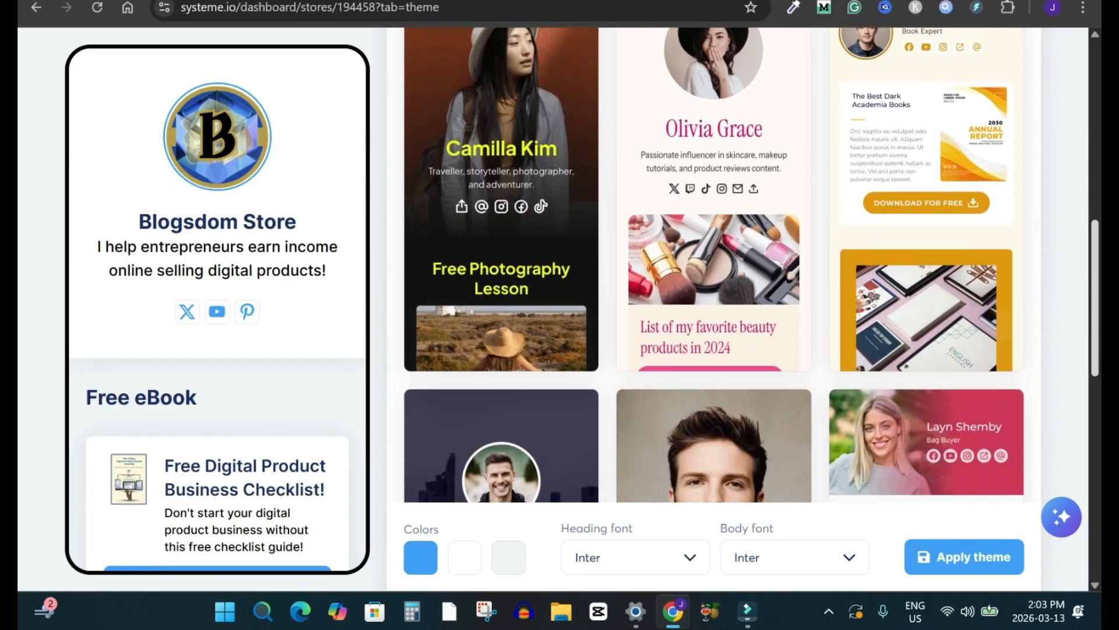
{"action": "scroll", "coordinate": [714, 327], "scroll_direction": "up", "scroll_amount": 10}
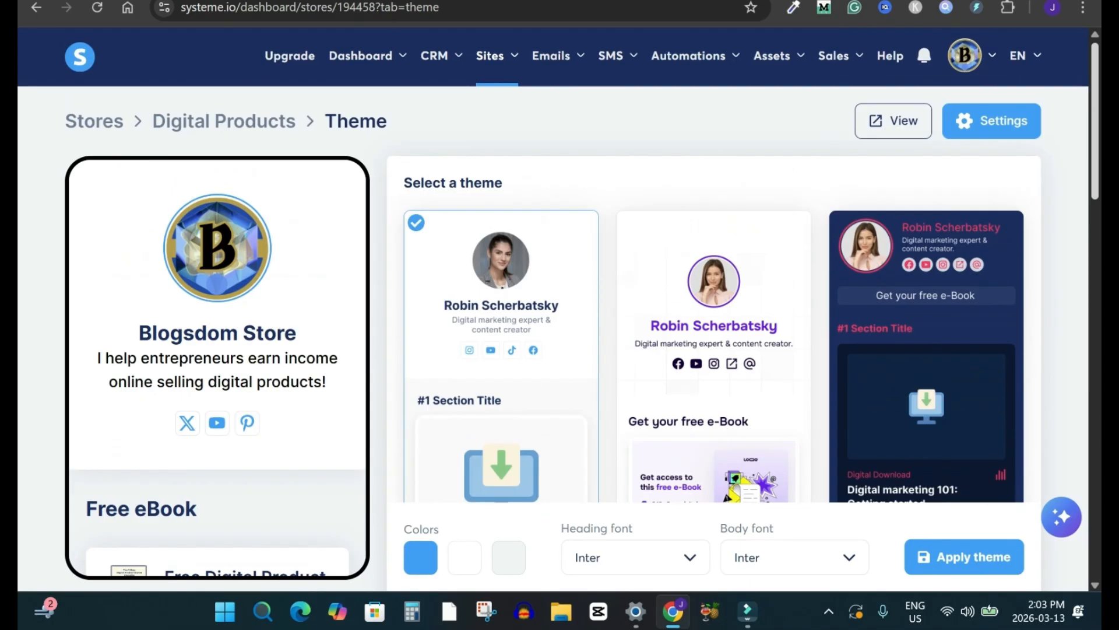
{"action": "left_click", "coordinate": [94, 121]}
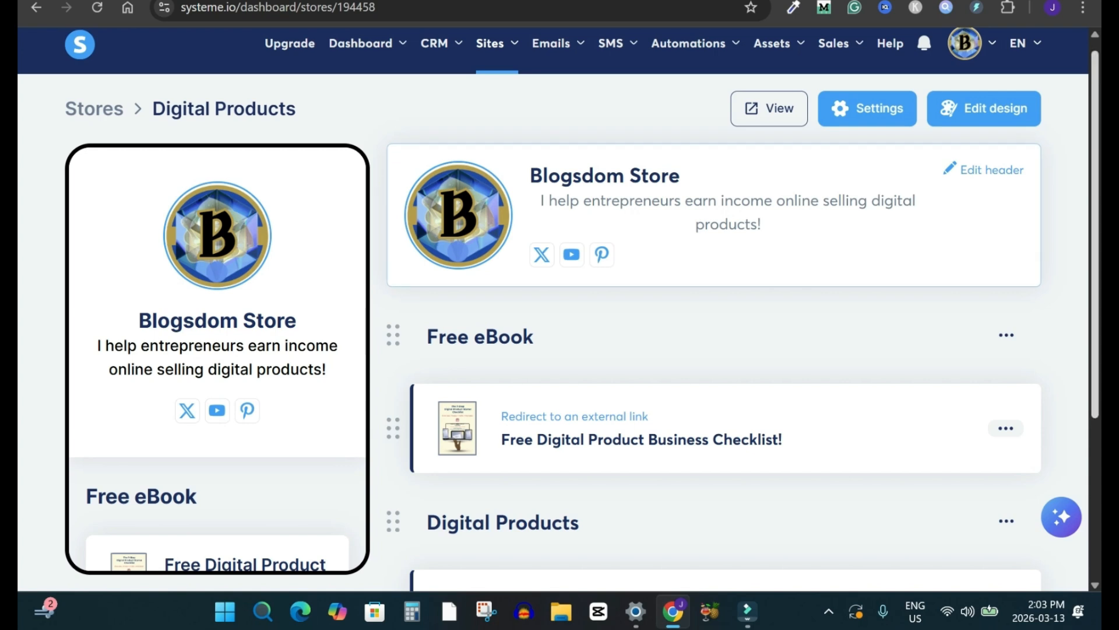
Step: Examine the Digital Products store's header, its sections and the options for adding products and sections
{"action": "scroll", "coordinate": [558, 308], "scroll_direction": "down", "scroll_amount": 1}
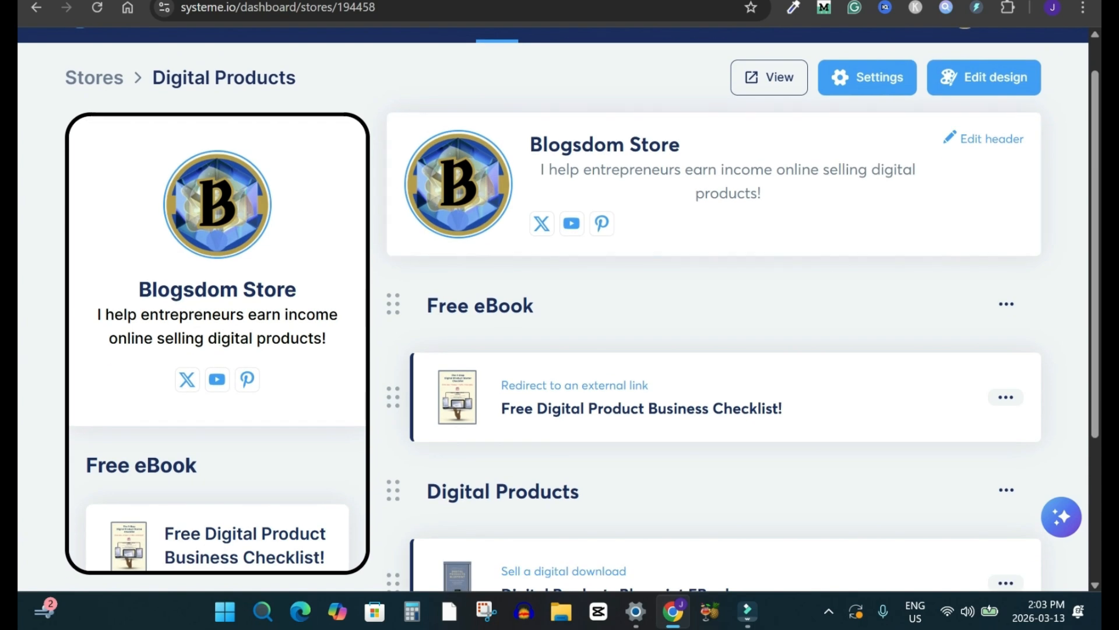
{"action": "scroll", "coordinate": [558, 309], "scroll_direction": "down", "scroll_amount": 3}
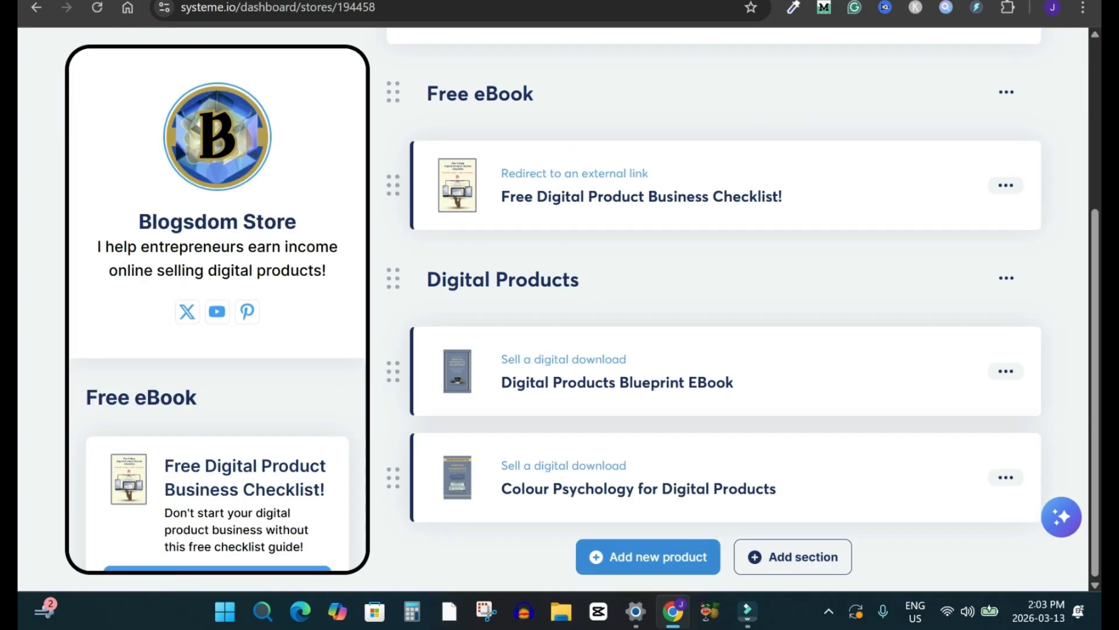
{"action": "left_click_drag", "start_coordinate": [761, 558], "coordinate": [858, 560]}
{"action": "scroll", "coordinate": [879, 583], "scroll_direction": "up", "scroll_amount": 3}
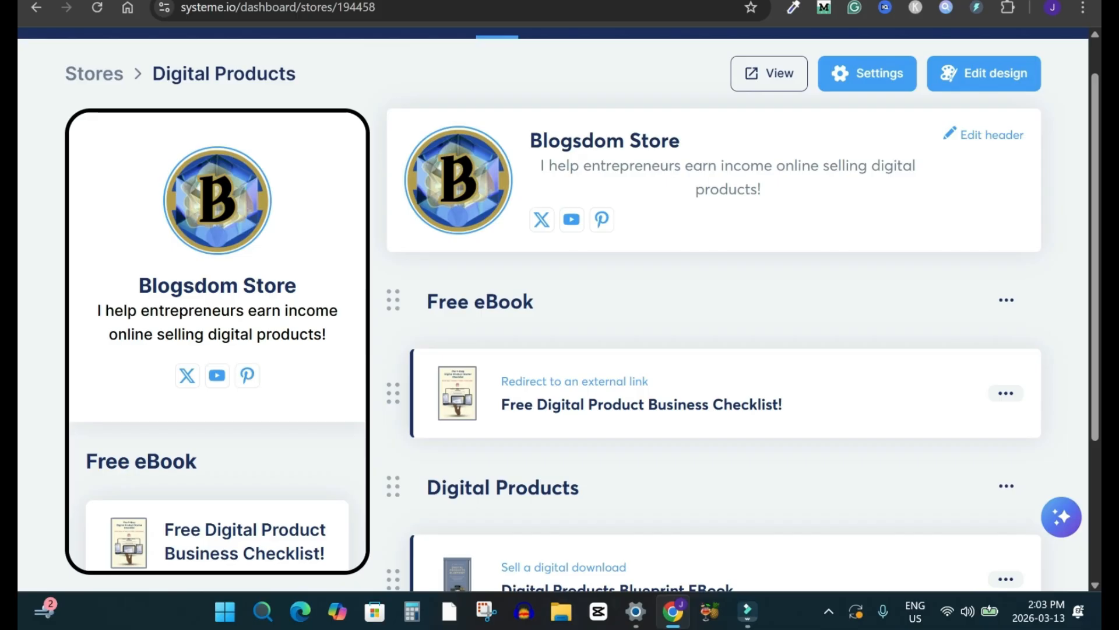
Step: Open the form for adding a section to the store and close it without adding one
{"action": "scroll", "coordinate": [558, 309], "scroll_direction": "down", "scroll_amount": 1}
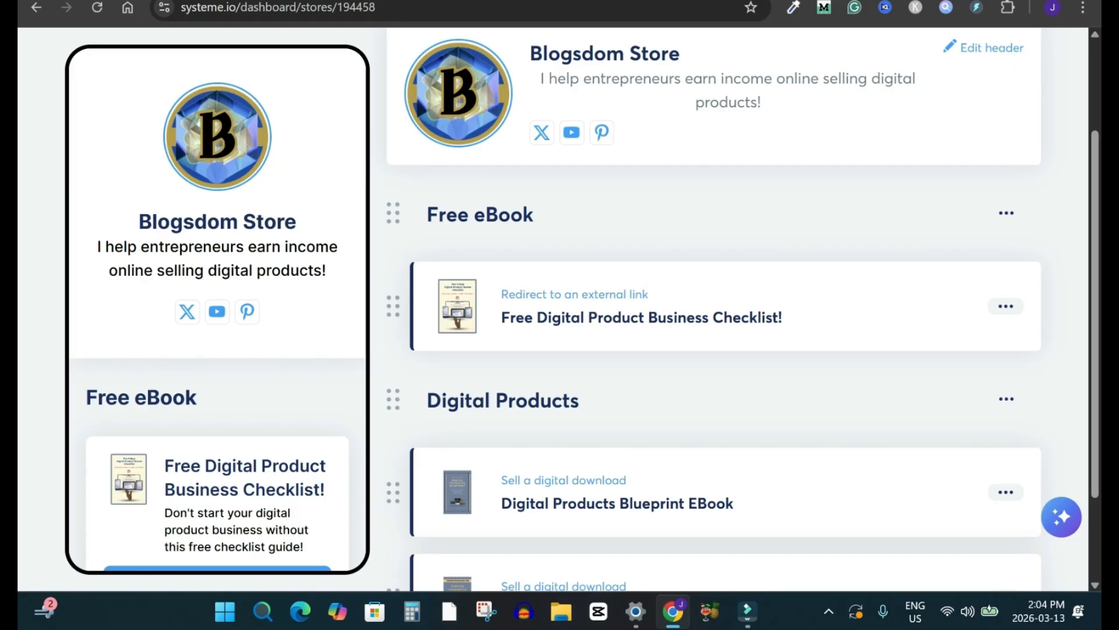
{"action": "scroll", "coordinate": [711, 309], "scroll_direction": "down", "scroll_amount": 2}
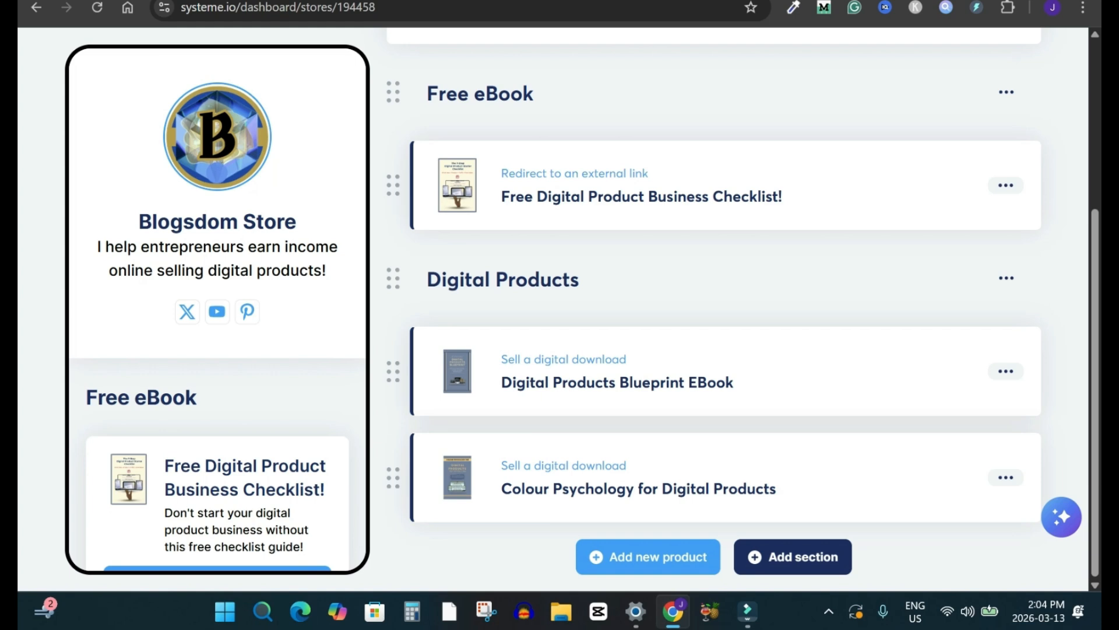
{"action": "left_click", "coordinate": [793, 557]}
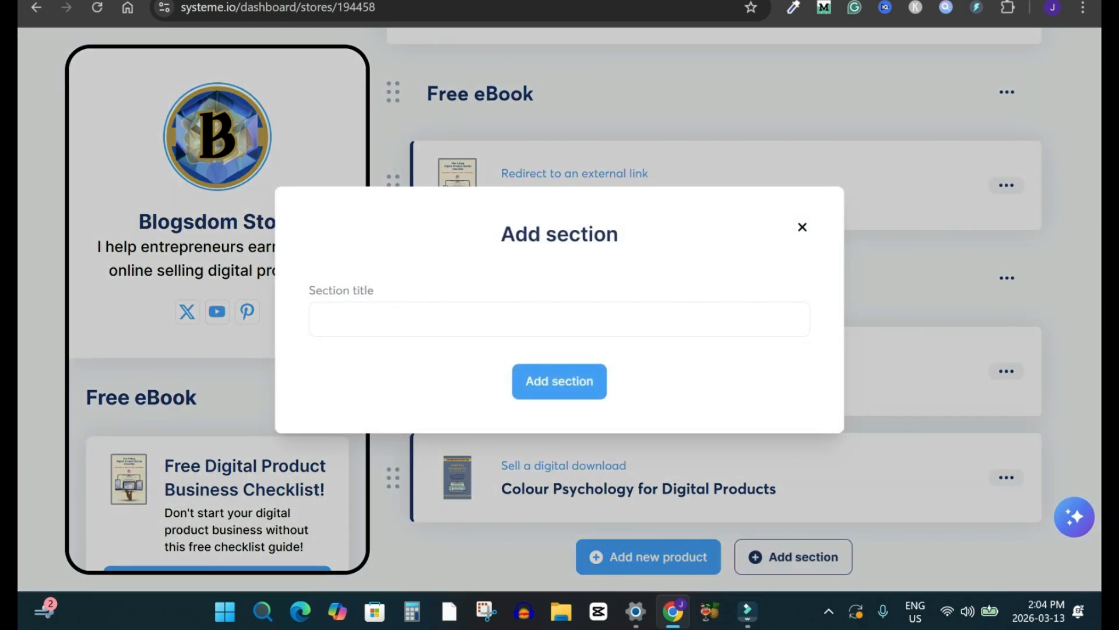
{"action": "key", "text": "Escape"}
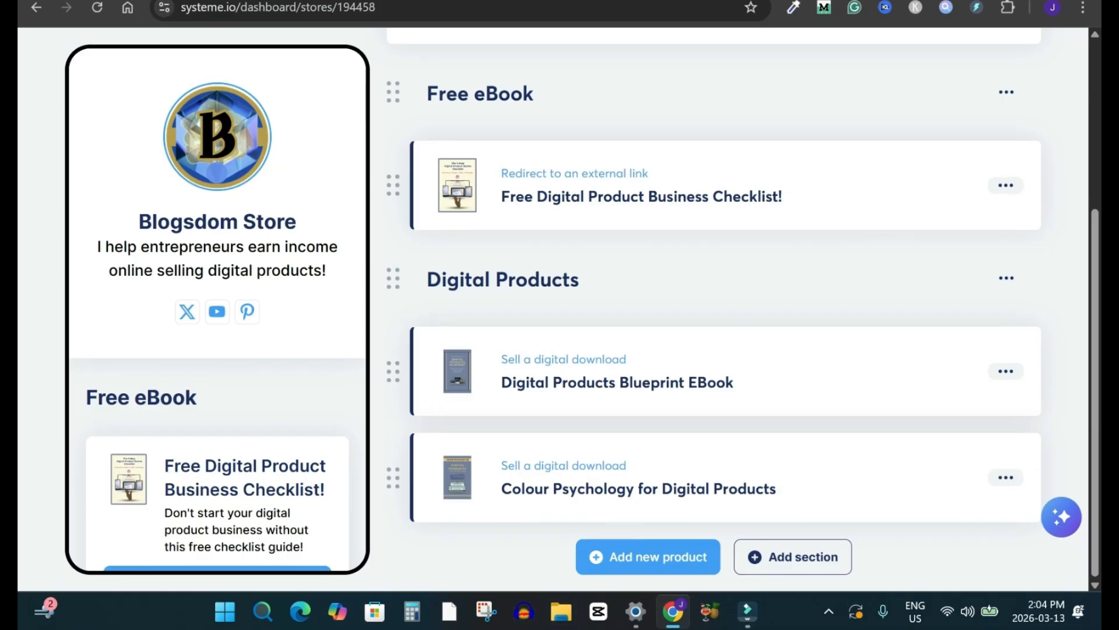
{"action": "scroll", "coordinate": [713, 307], "scroll_direction": "up", "scroll_amount": 1}
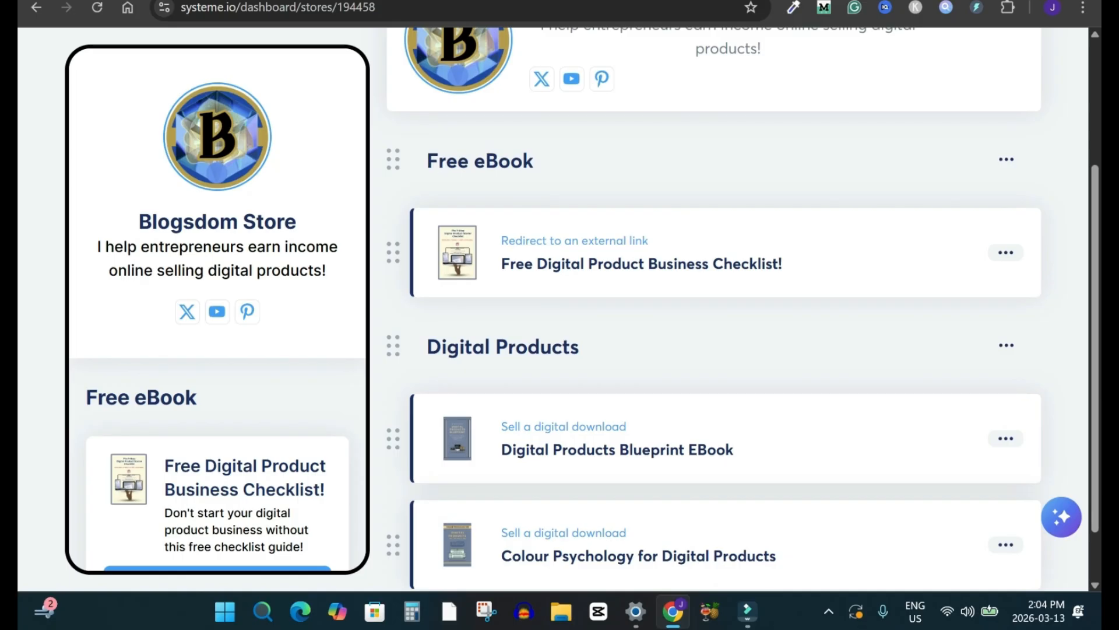
{"action": "left_click_drag", "start_coordinate": [393, 438], "coordinate": [393, 439]}
{"action": "scroll", "coordinate": [713, 308], "scroll_direction": "down", "scroll_amount": 1}
{"action": "mouse_move", "coordinate": [393, 477]}
{"action": "left_mouse_down"}
{"action": "mouse_move", "coordinate": [393, 372]}
{"action": "mouse_move", "coordinate": [394, 478]}
{"action": "left_mouse_up"}
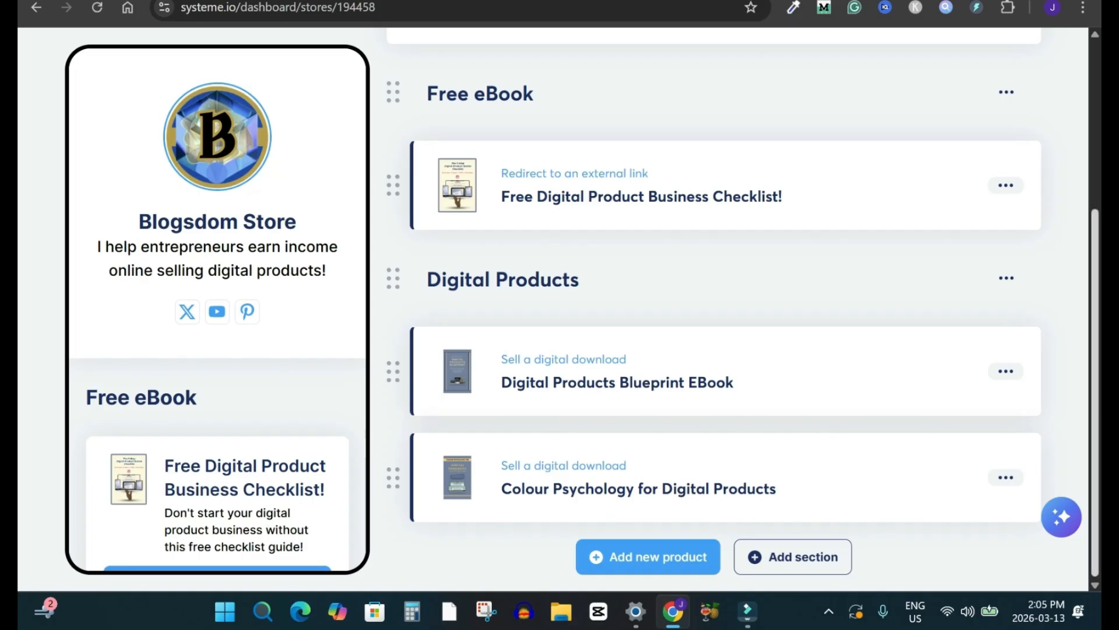
{"action": "scroll", "coordinate": [714, 308], "scroll_direction": "up", "scroll_amount": 2}
{"action": "scroll", "coordinate": [714, 308], "scroll_direction": "down", "scroll_amount": 2}
Step: Start a new product that redirects to an external link and examine its image, text and URL fields
{"action": "left_click", "coordinate": [648, 556]}
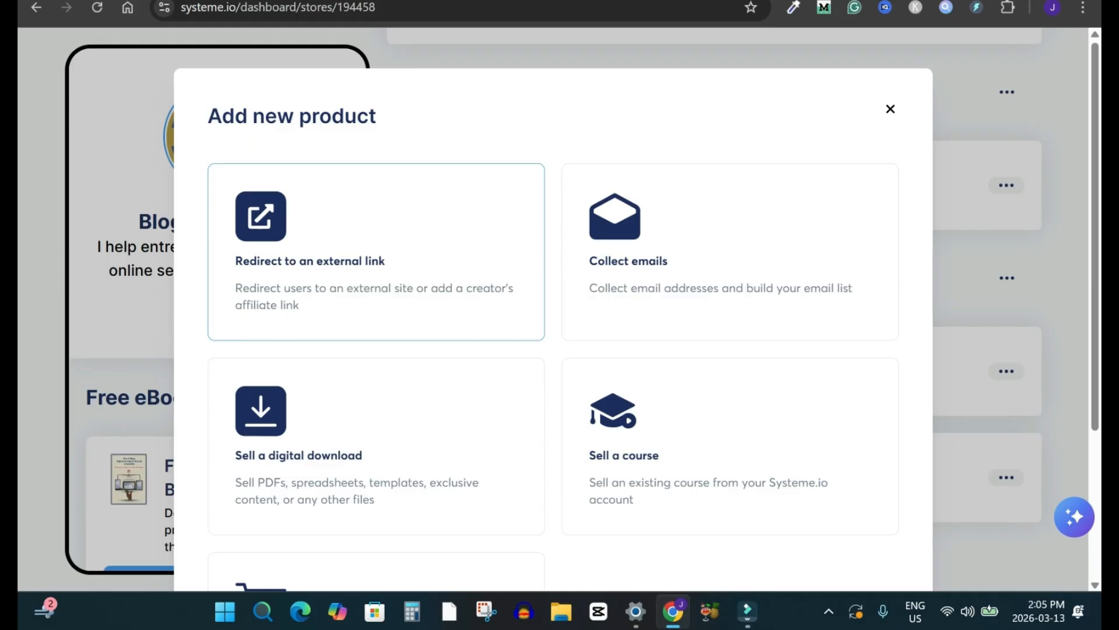
{"action": "left_click", "coordinate": [376, 251]}
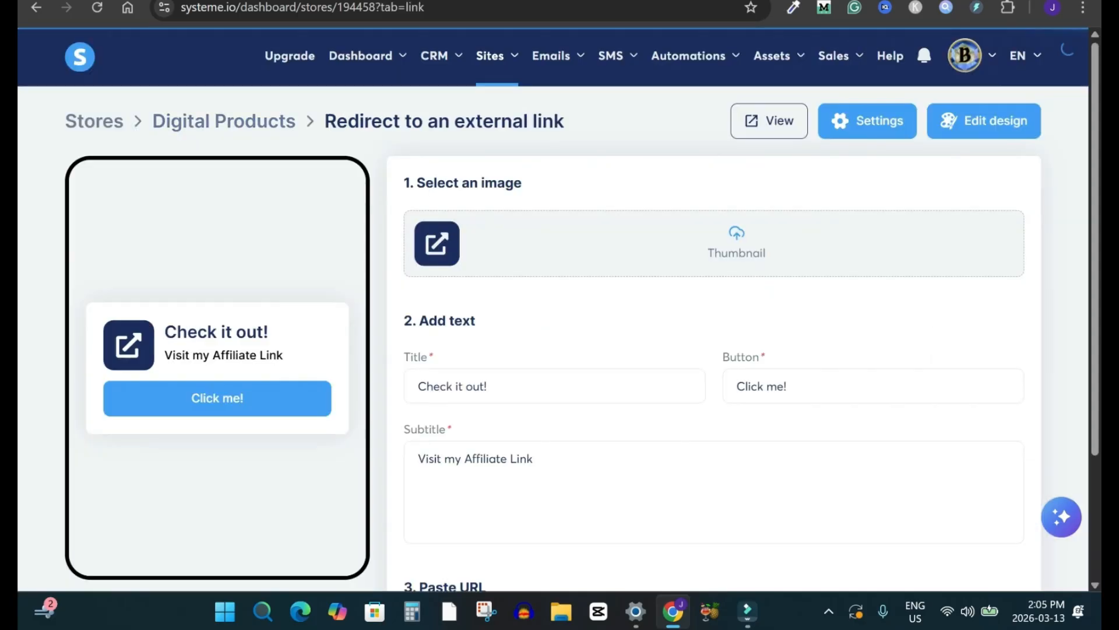
{"action": "scroll", "coordinate": [714, 306], "scroll_direction": "down", "scroll_amount": 3}
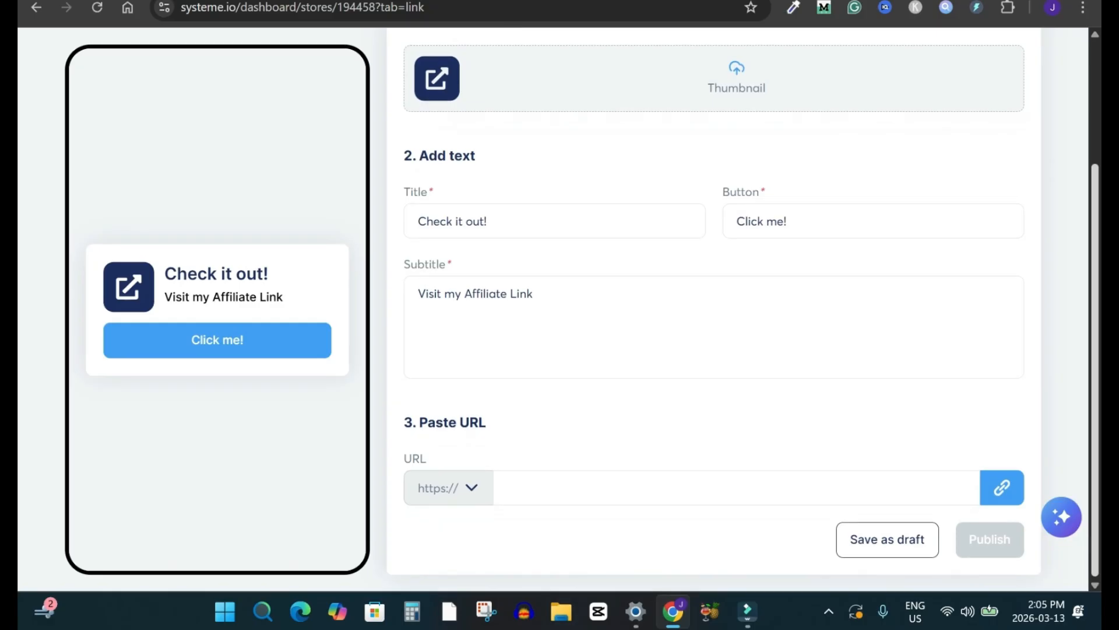
{"action": "scroll", "coordinate": [715, 306], "scroll_direction": "up", "scroll_amount": 3}
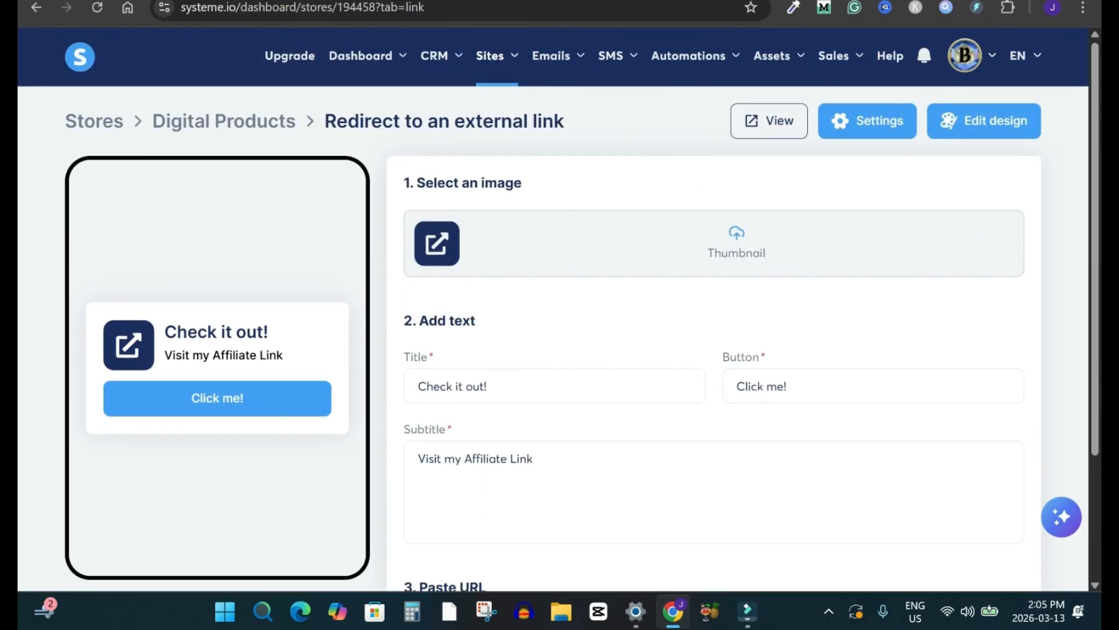
{"action": "scroll", "coordinate": [714, 306], "scroll_direction": "down", "scroll_amount": 2}
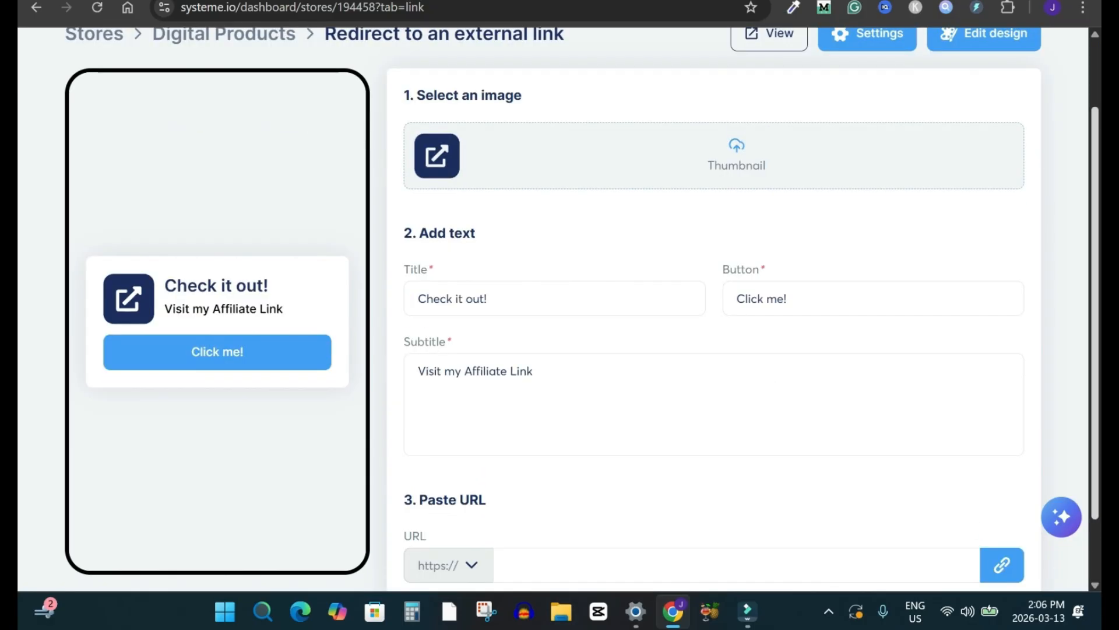
{"action": "scroll", "coordinate": [714, 306], "scroll_direction": "down", "scroll_amount": 1}
{"action": "scroll", "coordinate": [714, 306], "scroll_direction": "down", "scroll_amount": 1}
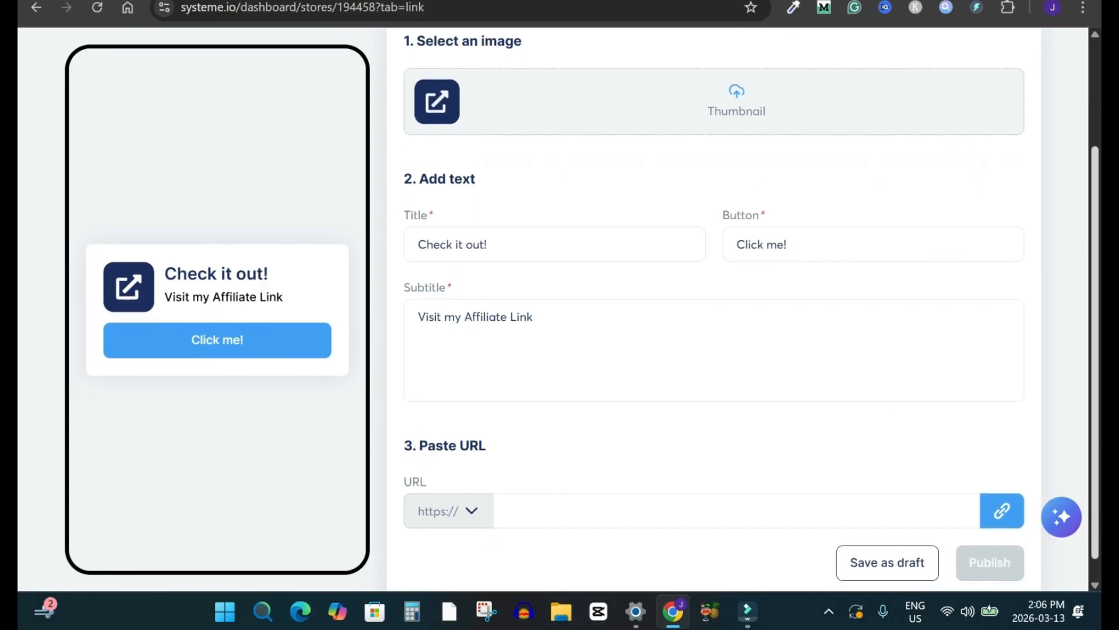
Step: Add a new product of type Sell a digital download to the store and open the file chooser for its header image
{"action": "scroll", "coordinate": [714, 306], "scroll_direction": "down", "scroll_amount": 1}
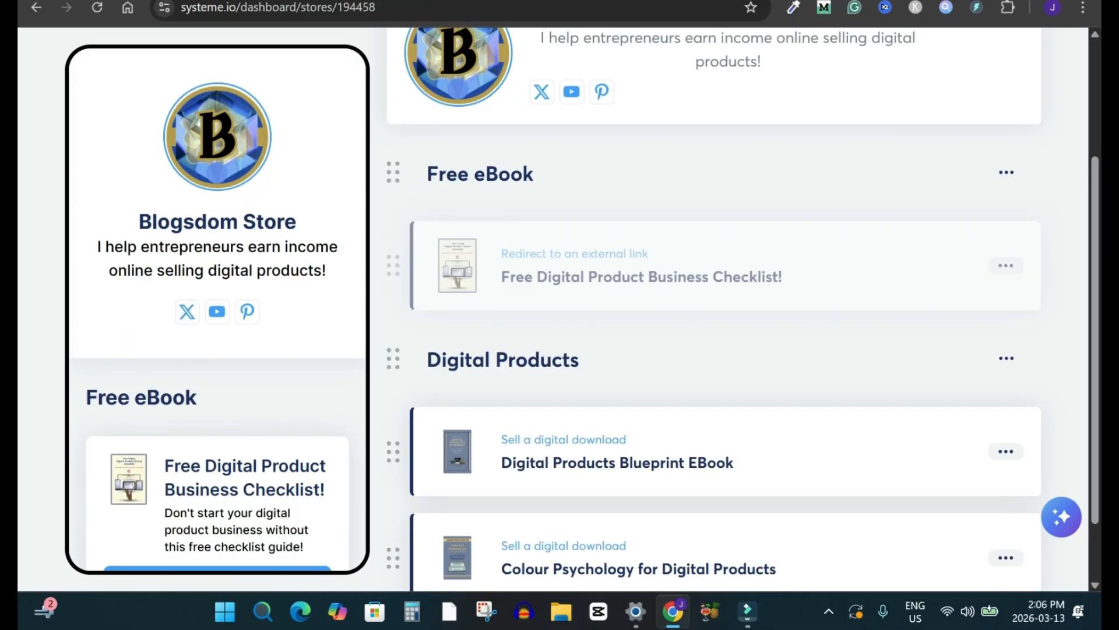
{"action": "scroll", "coordinate": [726, 362], "scroll_direction": "down", "scroll_amount": 2}
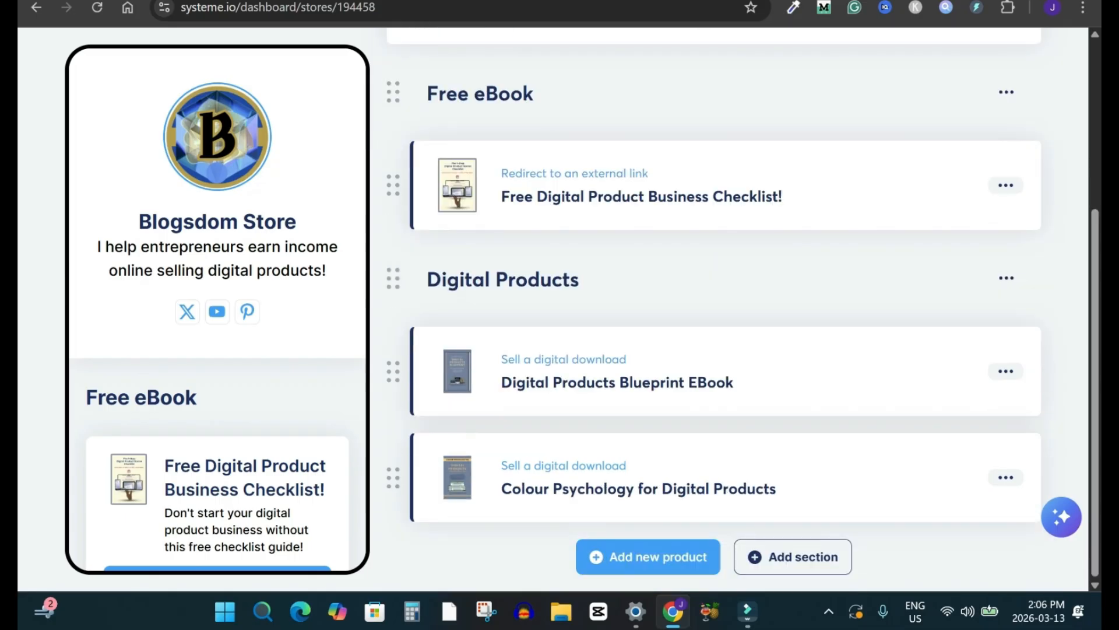
{"action": "left_click", "coordinate": [648, 556]}
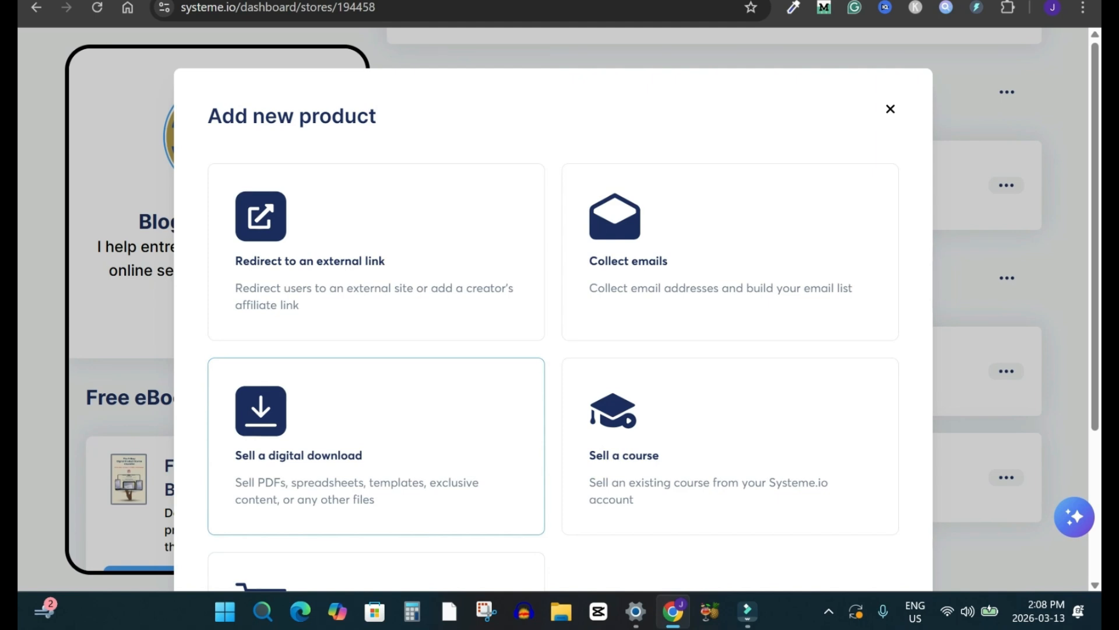
{"action": "left_click", "coordinate": [376, 446]}
{"action": "scroll", "coordinate": [553, 309], "scroll_direction": "down", "scroll_amount": 1}
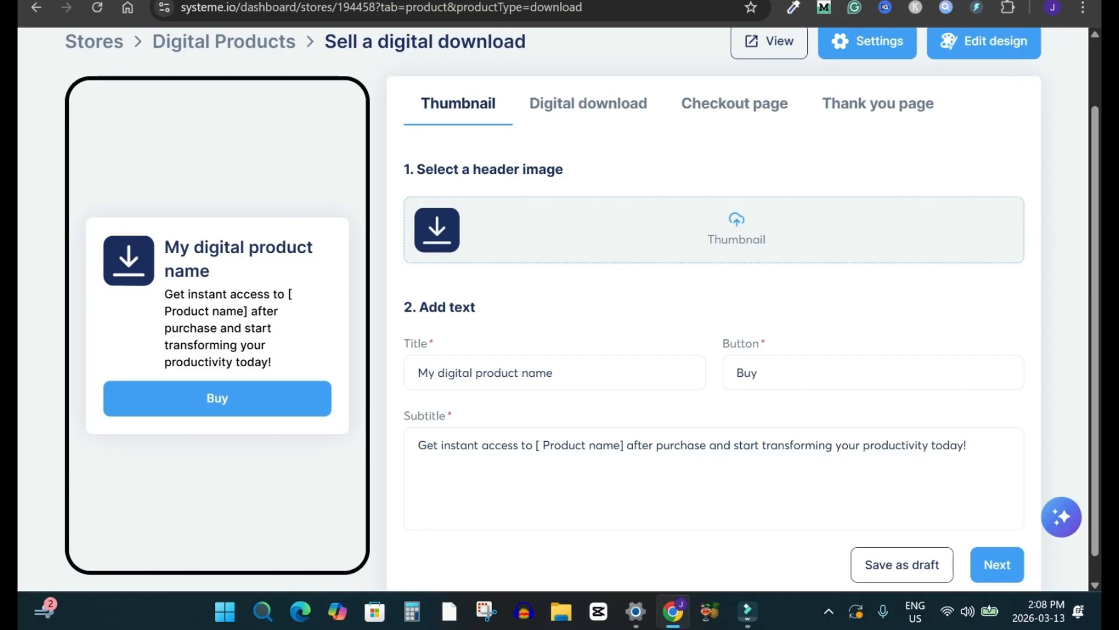
{"action": "left_click", "coordinate": [736, 230]}
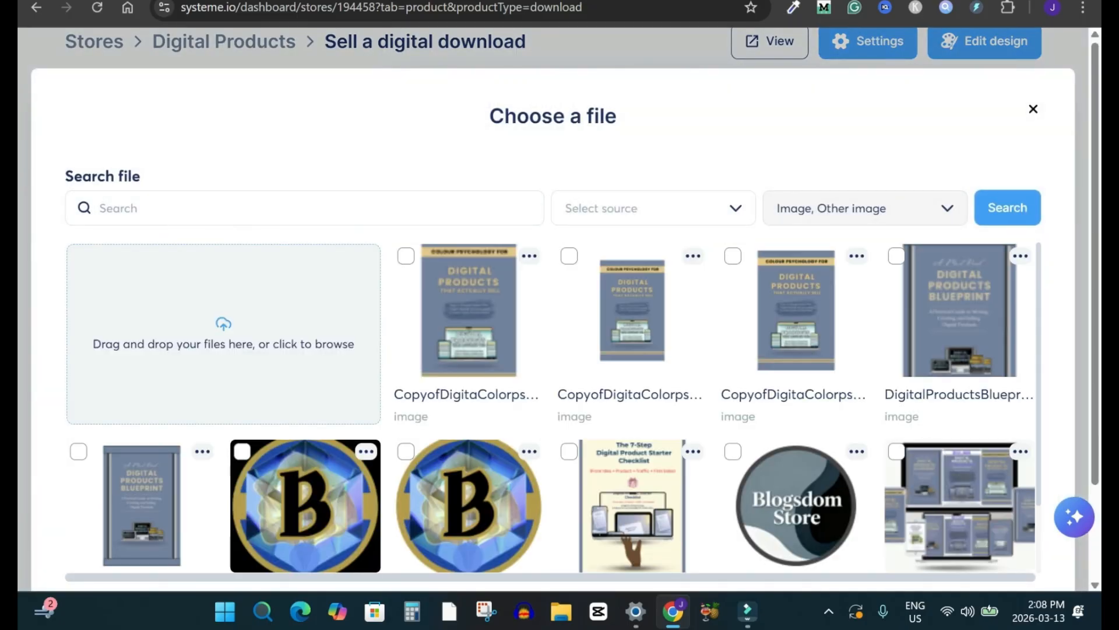
Step: Switch to the Selling Digital Products with Social Media Traffic design in Canva and set its download file type to PNG
{"action": "key", "text": "ctrl+Tab"}
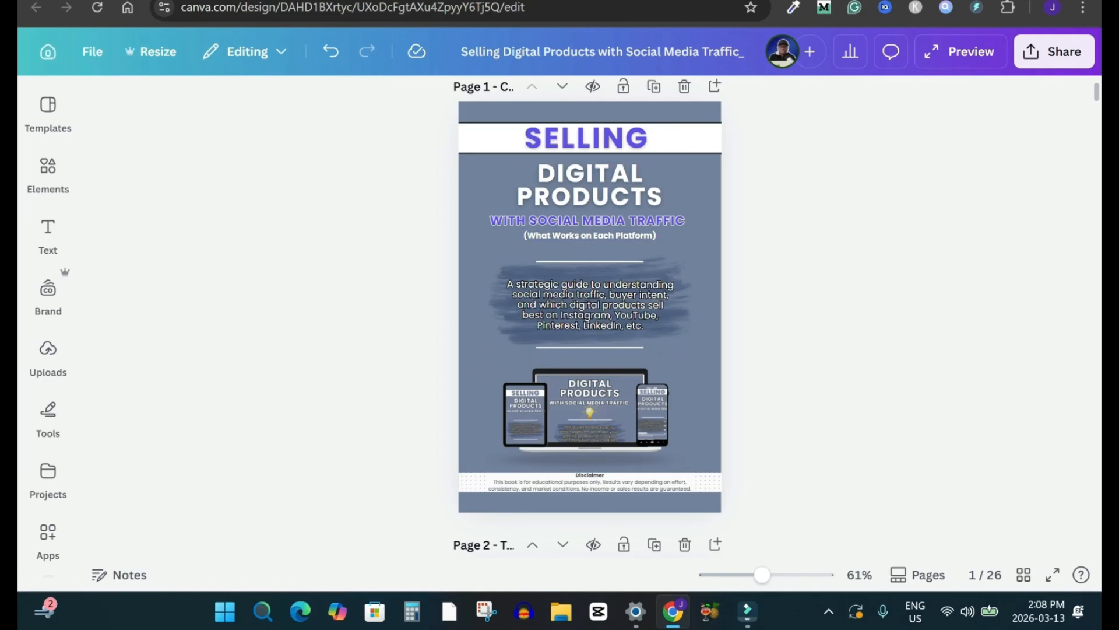
{"action": "left_click", "coordinate": [1054, 51]}
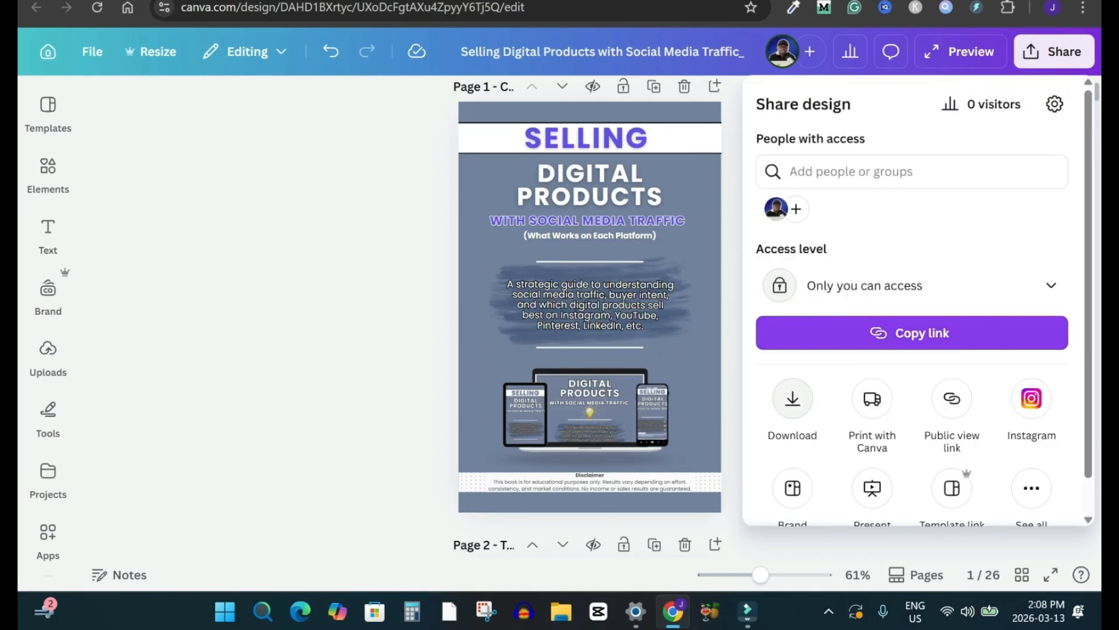
{"action": "left_click", "coordinate": [792, 398]}
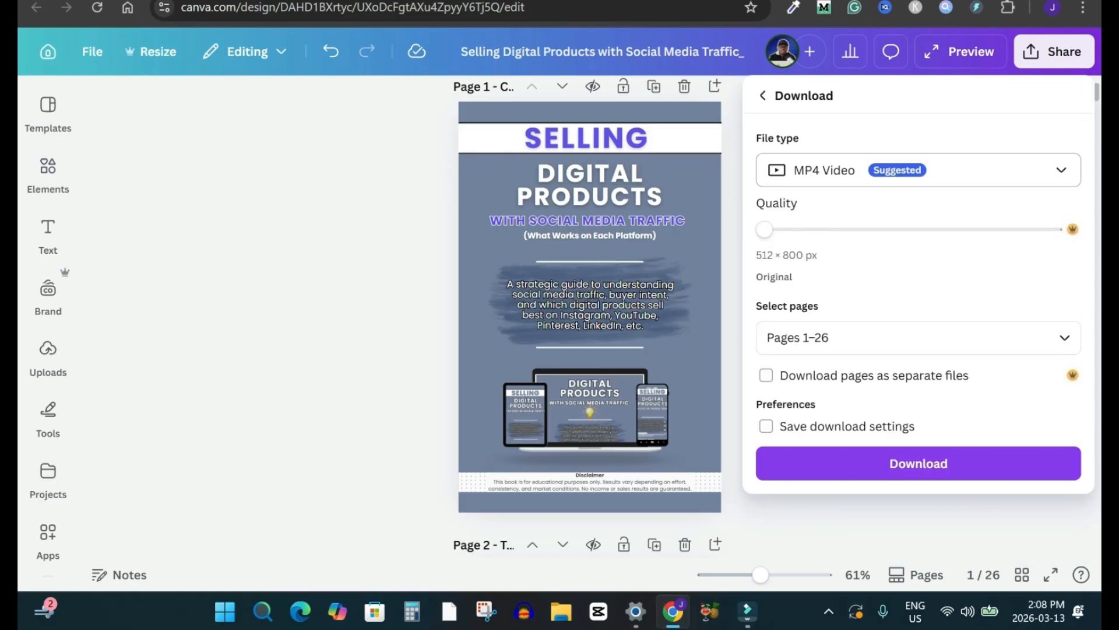
{"action": "left_click", "coordinate": [918, 170]}
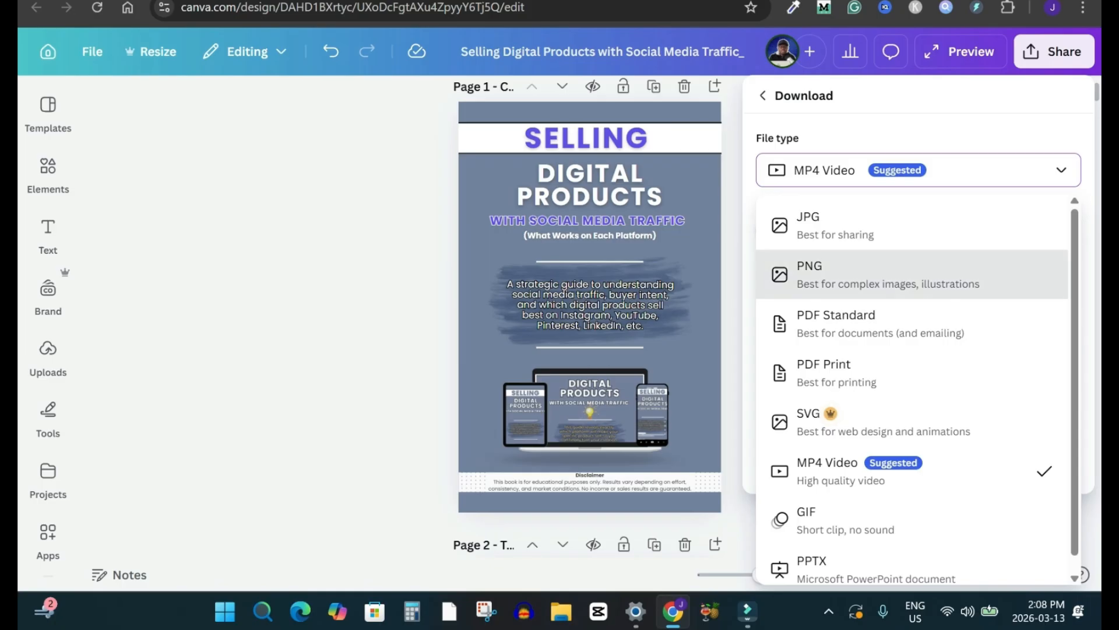
{"action": "left_click", "coordinate": [875, 274]}
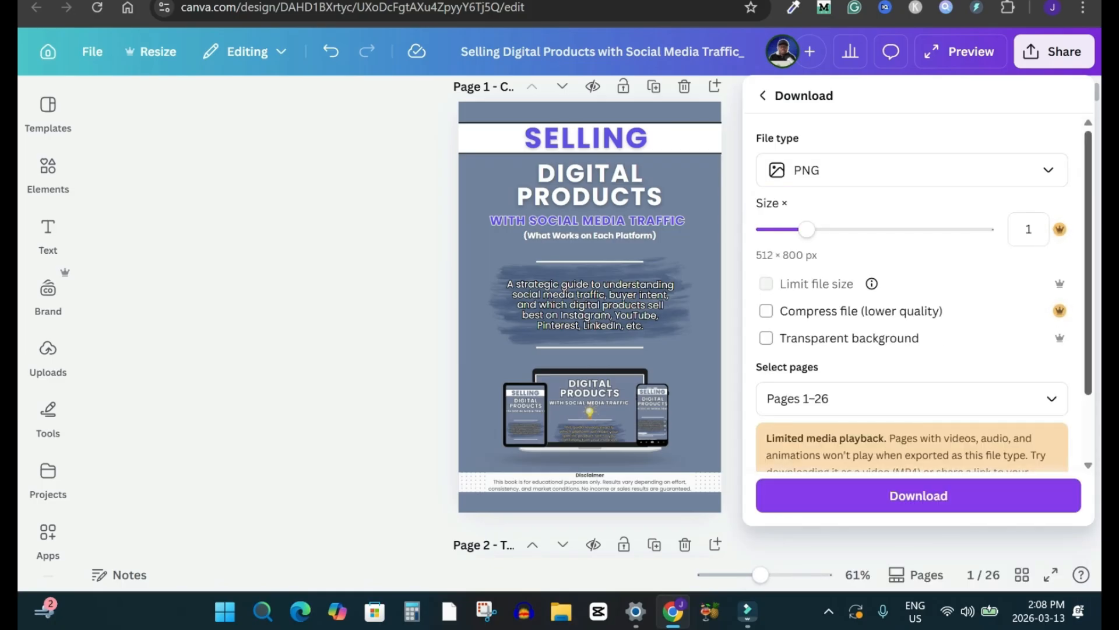
{"action": "left_click", "coordinate": [913, 169]}
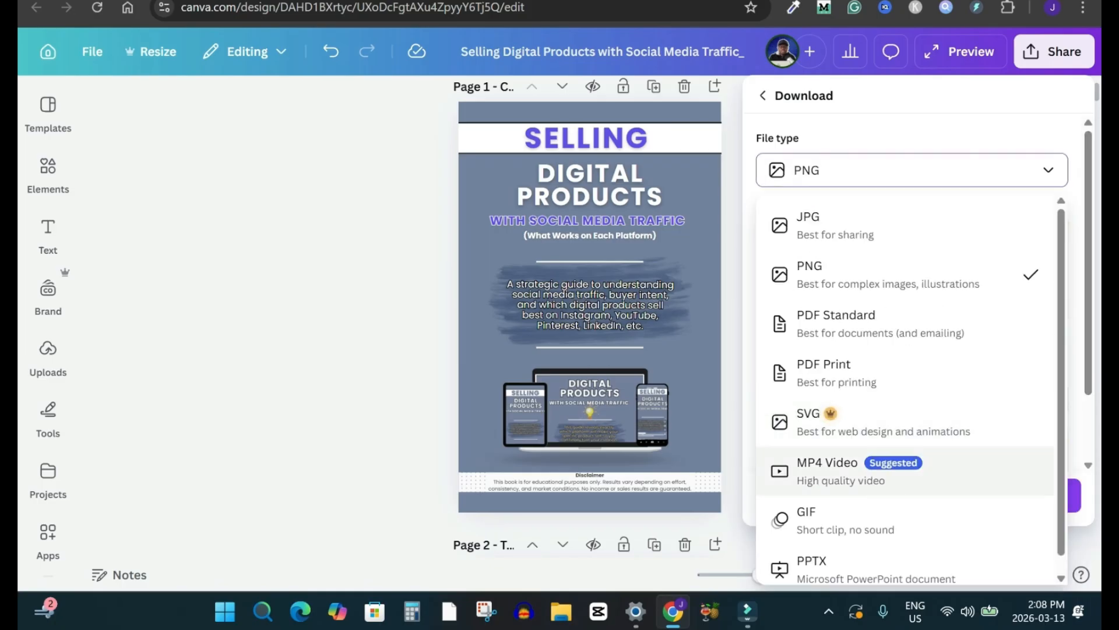
{"action": "left_click", "coordinate": [913, 170]}
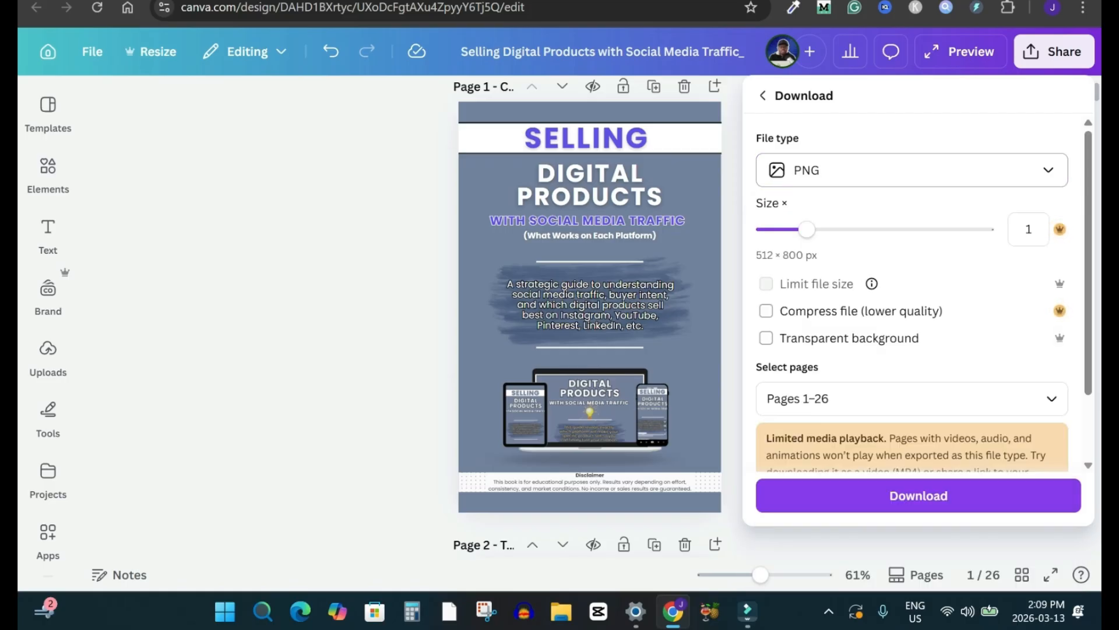
{"action": "left_click", "coordinate": [912, 169]}
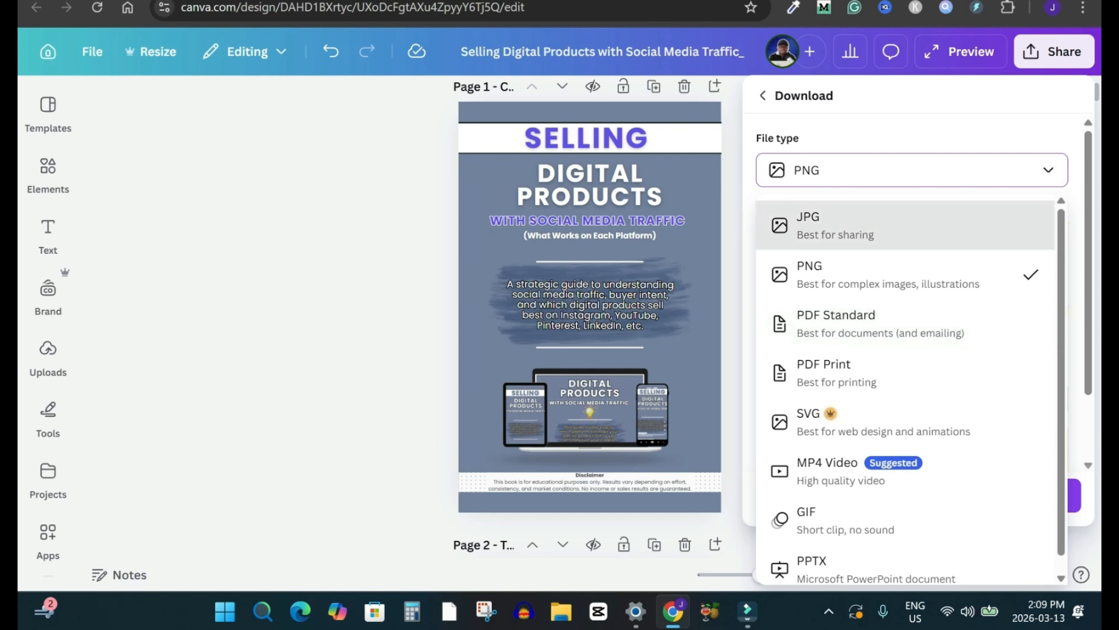
{"action": "left_click", "coordinate": [911, 171]}
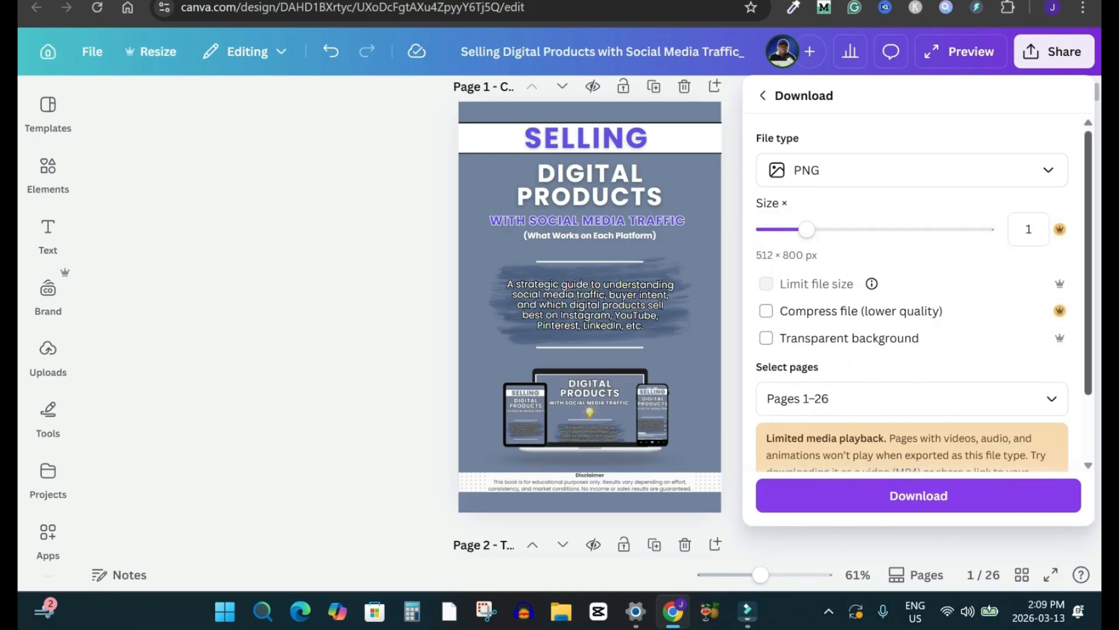
Step: Limit the download to Page 1 – Cover only and download that page
{"action": "scroll", "coordinate": [913, 292], "scroll_direction": "down", "scroll_amount": 2}
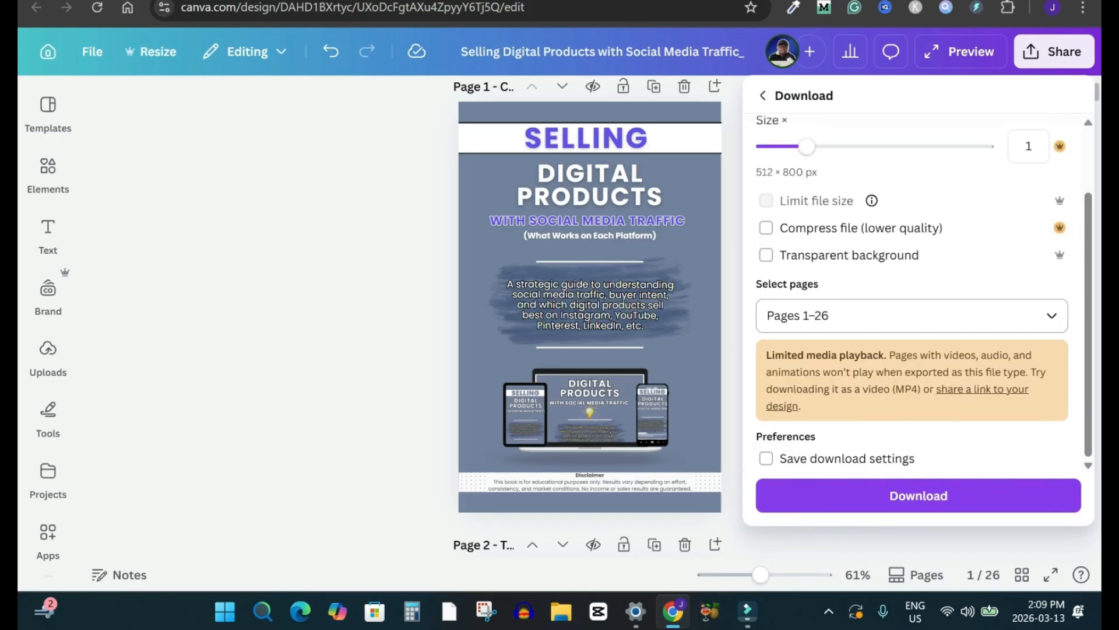
{"action": "left_click", "coordinate": [911, 315]}
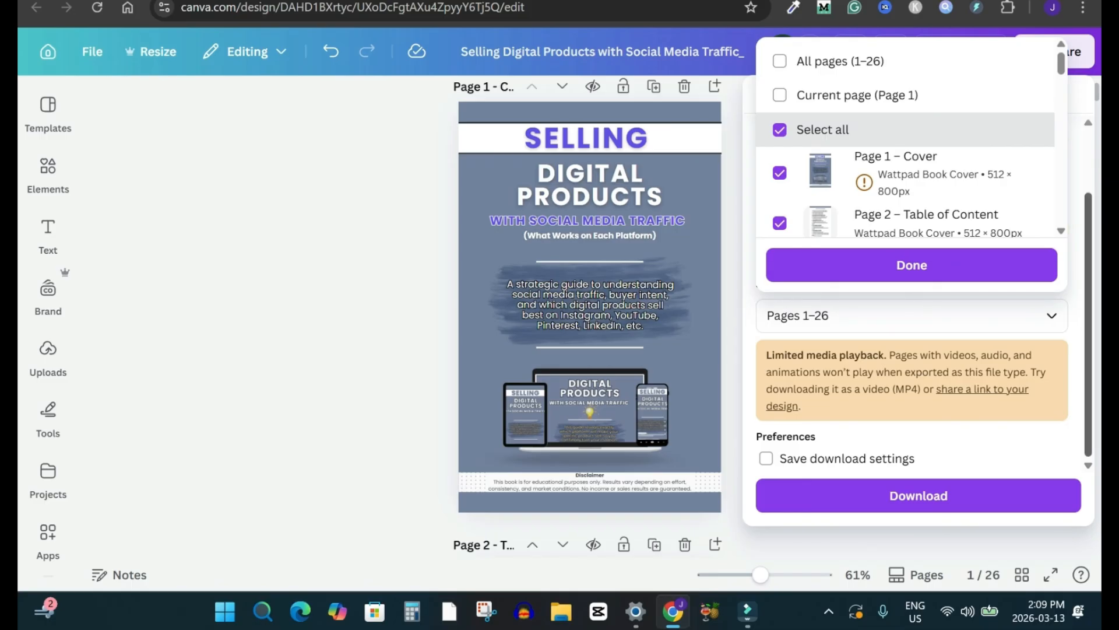
{"action": "left_click", "coordinate": [1089, 304]}
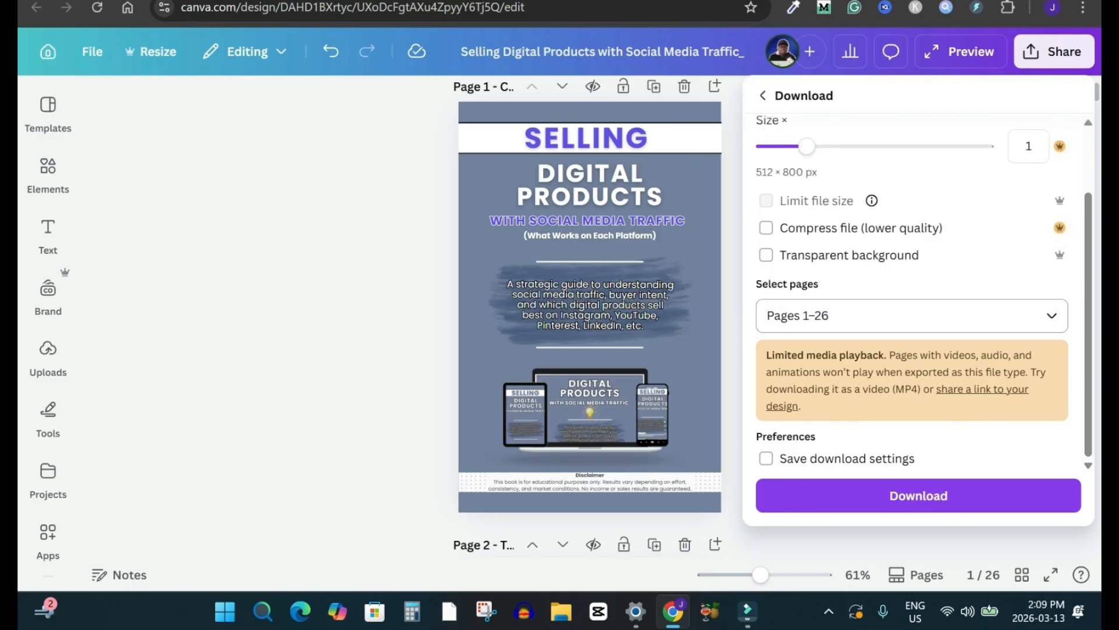
{"action": "left_click", "coordinate": [912, 315]}
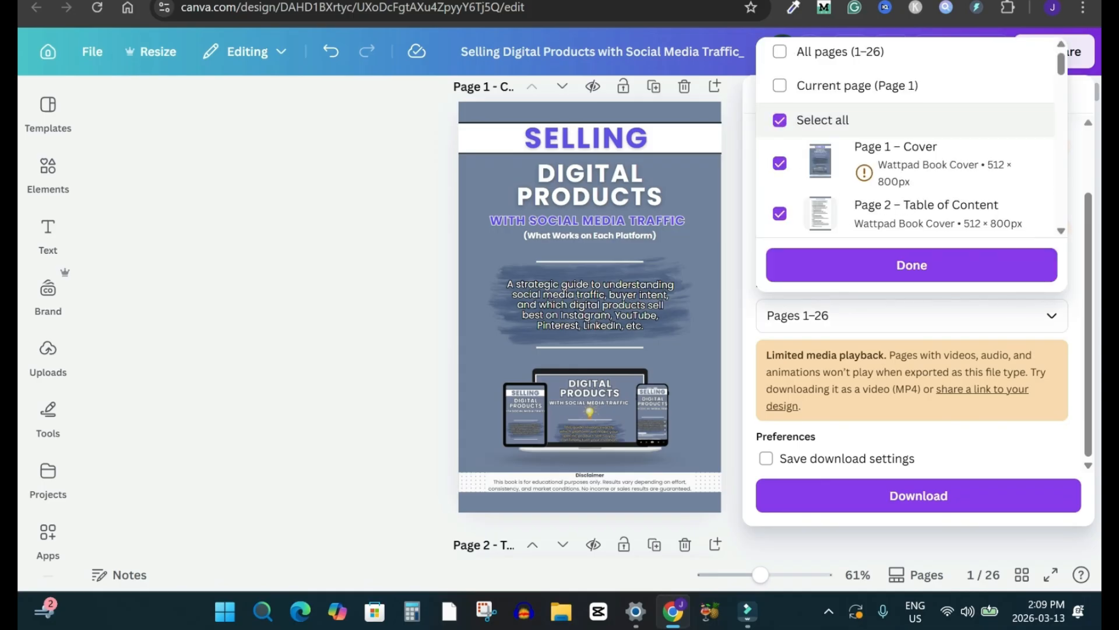
{"action": "left_click", "coordinate": [780, 120]}
{"action": "left_click", "coordinate": [780, 184]}
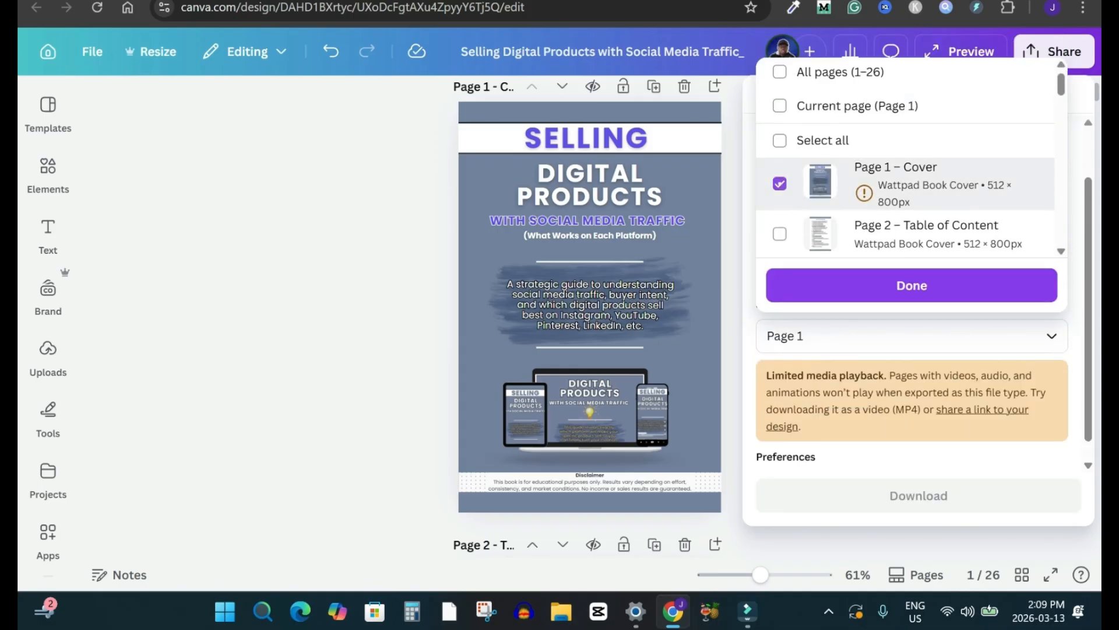
{"action": "left_click", "coordinate": [911, 285]}
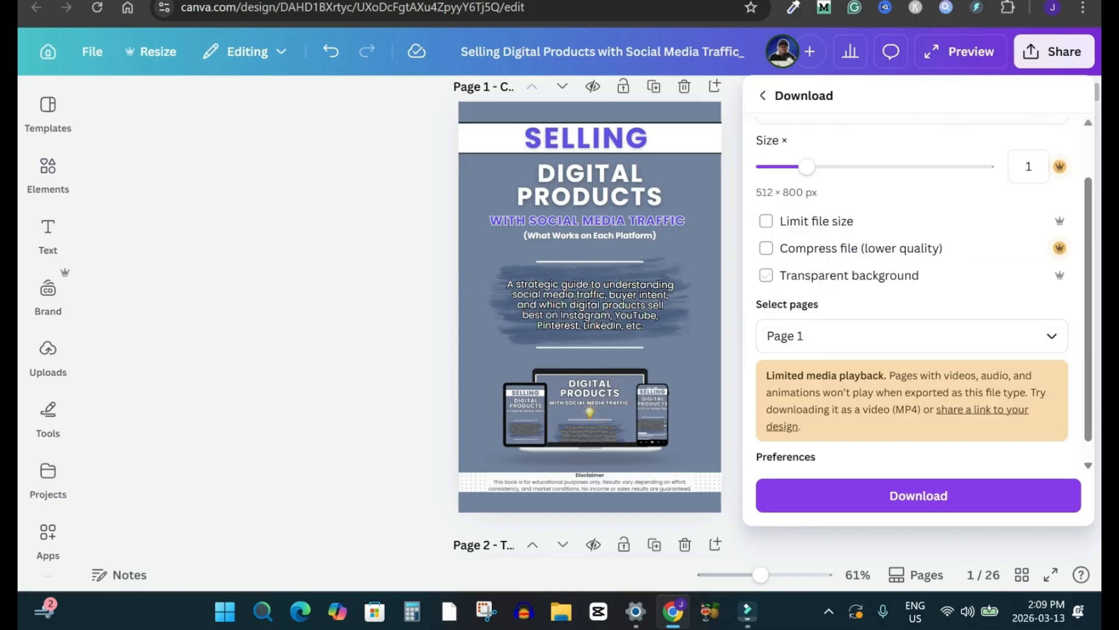
{"action": "left_click", "coordinate": [919, 495]}
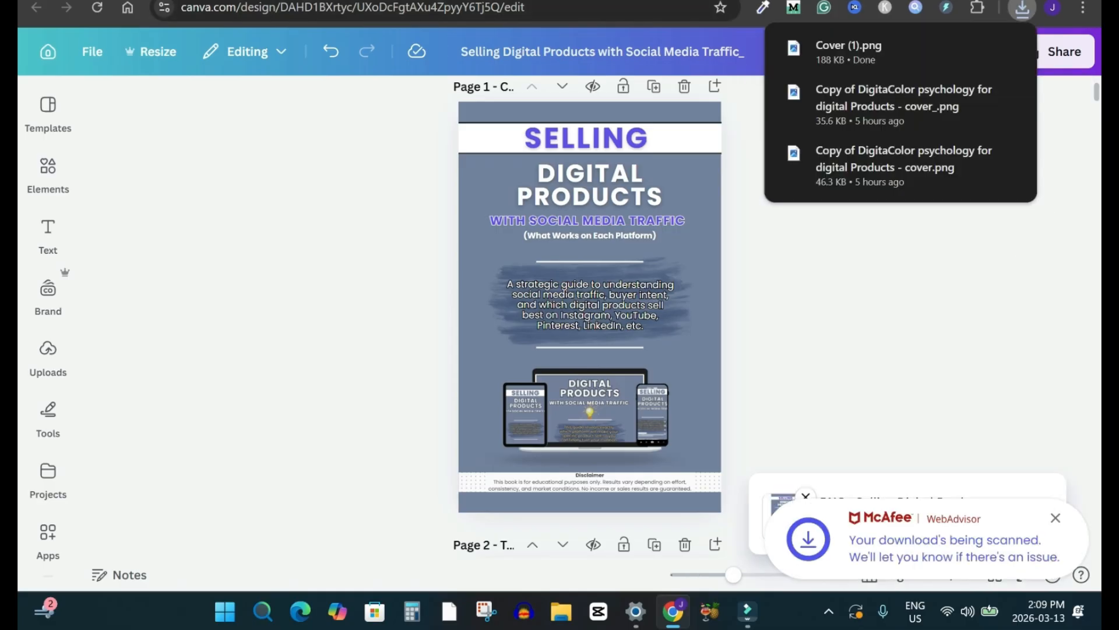
Step: Switch back to systeme.io and upload the downloaded Cover (1).png to the file library
{"action": "left_click", "coordinate": [303, 1]}
{"action": "left_click", "coordinate": [223, 338]}
{"action": "key", "text": "Escape"}
{"action": "left_click", "coordinate": [1023, 8]}
{"action": "left_click_drag", "start_coordinate": [848, 86], "coordinate": [161, 306]}
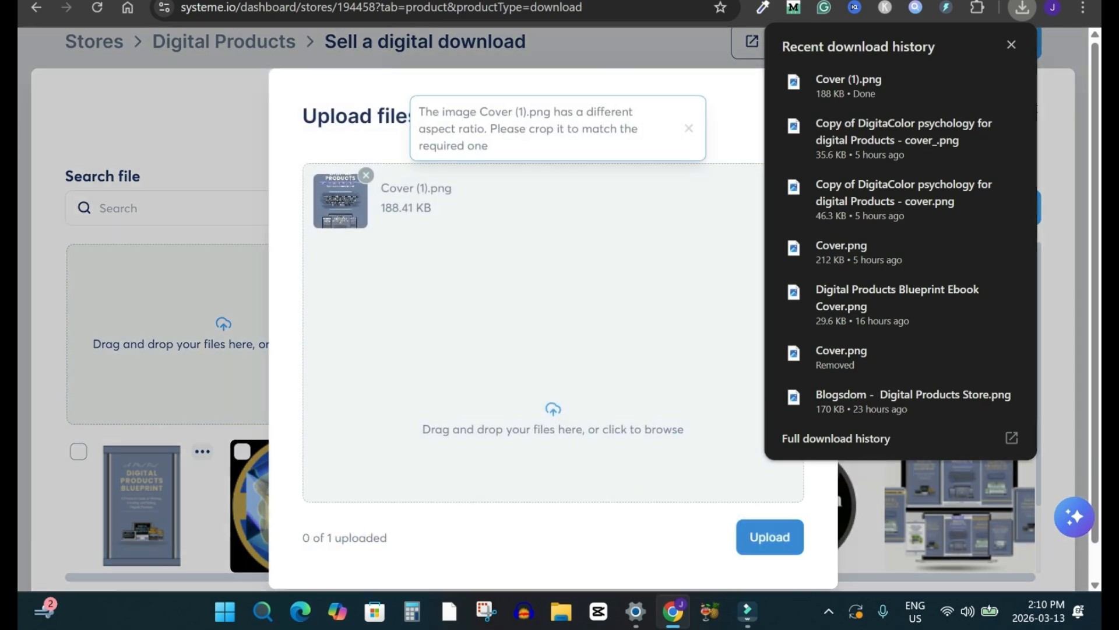
{"action": "left_click", "coordinate": [769, 537]}
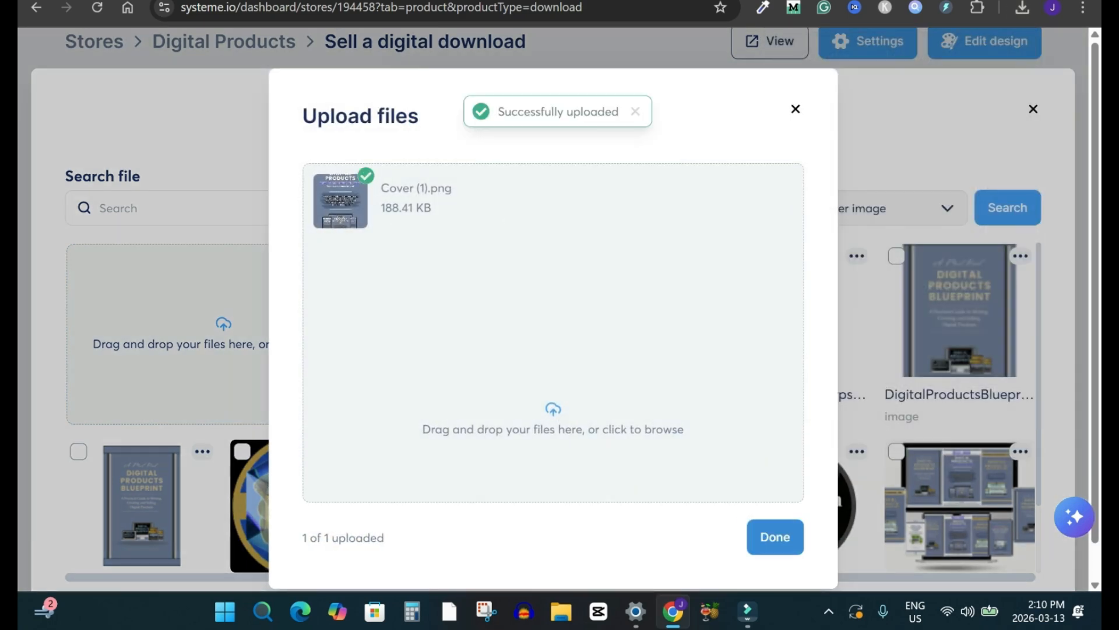
{"action": "left_click", "coordinate": [774, 537]}
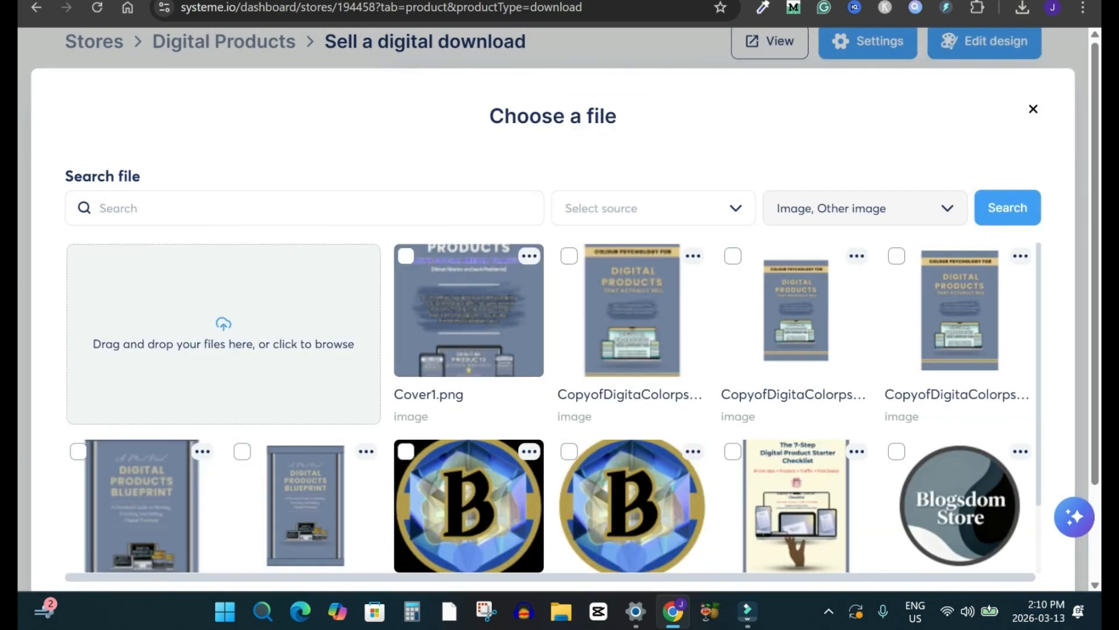
Step: Try to use Cover1.png as the header image by moving the crop area down the cover, then leave the crop
{"action": "left_click", "coordinate": [406, 255]}
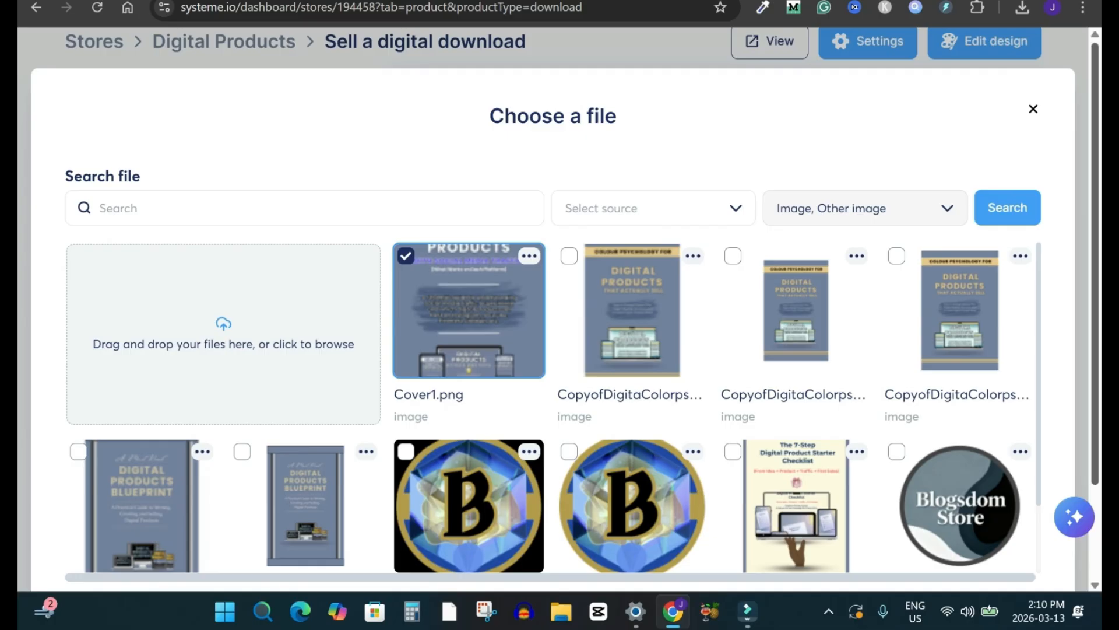
{"action": "scroll", "coordinate": [553, 309], "scroll_direction": "down", "scroll_amount": 2}
{"action": "left_click", "coordinate": [1010, 499]}
{"action": "left_click_drag", "start_coordinate": [553, 332], "coordinate": [553, 371]}
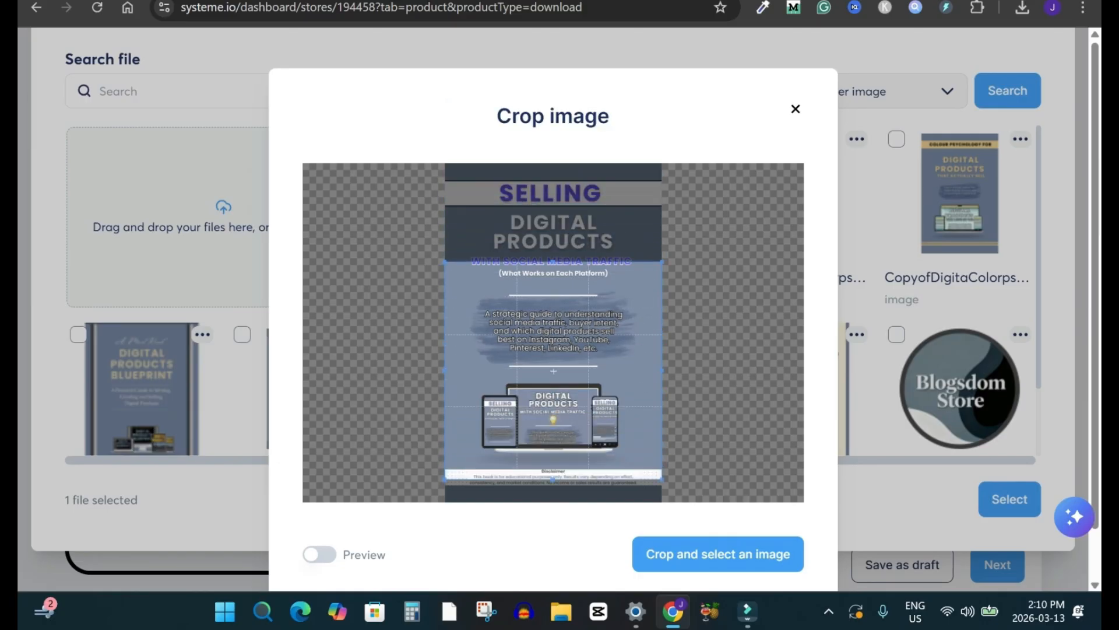
{"action": "key", "text": "Escape"}
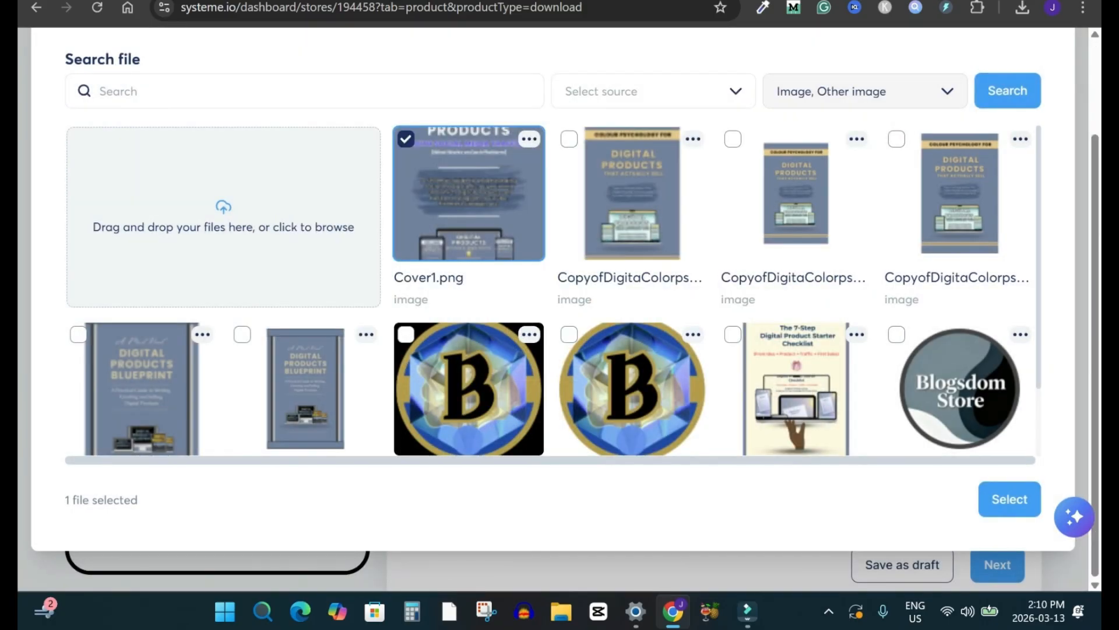
Step: Delete Cover1.png from the file library
{"action": "left_click", "coordinate": [529, 139]}
{"action": "left_click", "coordinate": [459, 178]}
{"action": "left_click", "coordinate": [430, 365]}
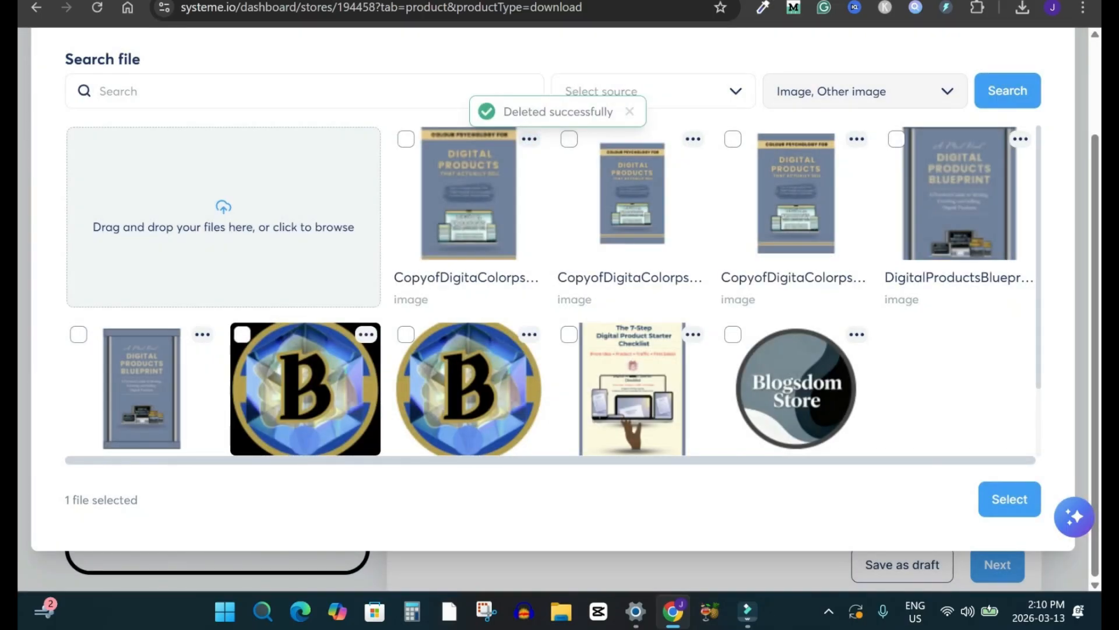
Step: Switch to Canva and create a new blank design with a custom size of 400 × 400 px
{"action": "left_click", "coordinate": [94, 0]}
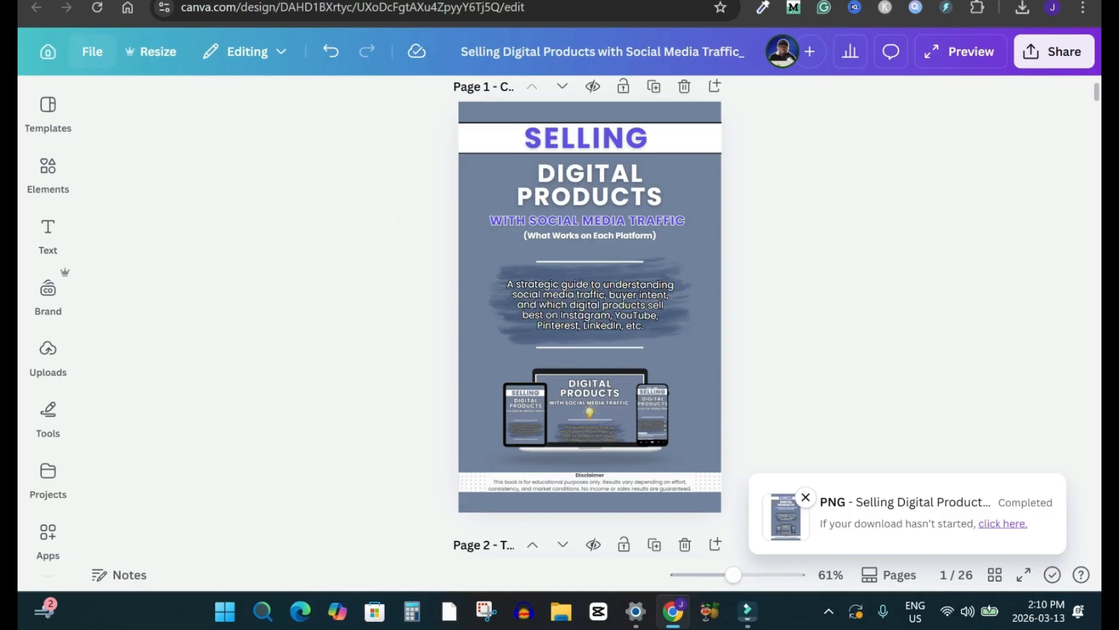
{"action": "left_click", "coordinate": [92, 51]}
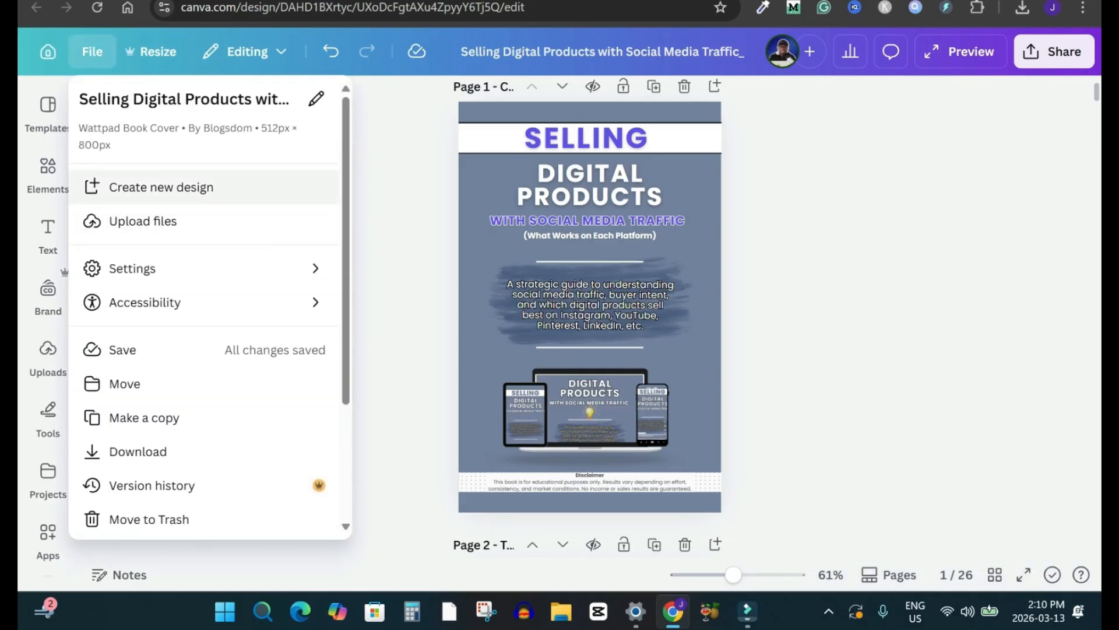
{"action": "left_click", "coordinate": [160, 187]}
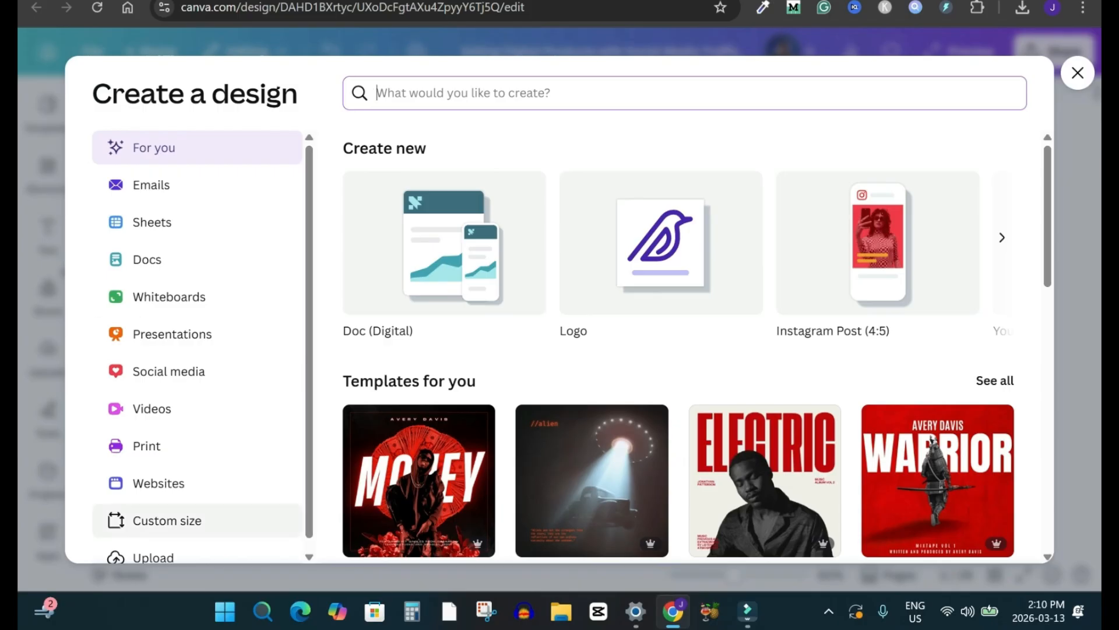
{"action": "left_click", "coordinate": [167, 520]}
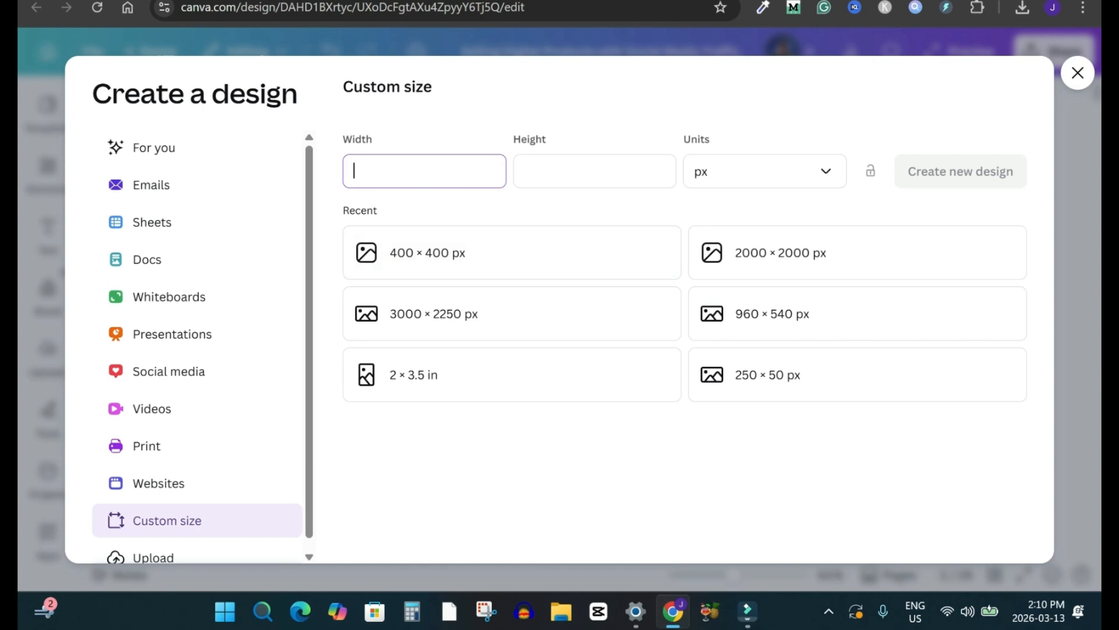
{"action": "type", "text": "400"}
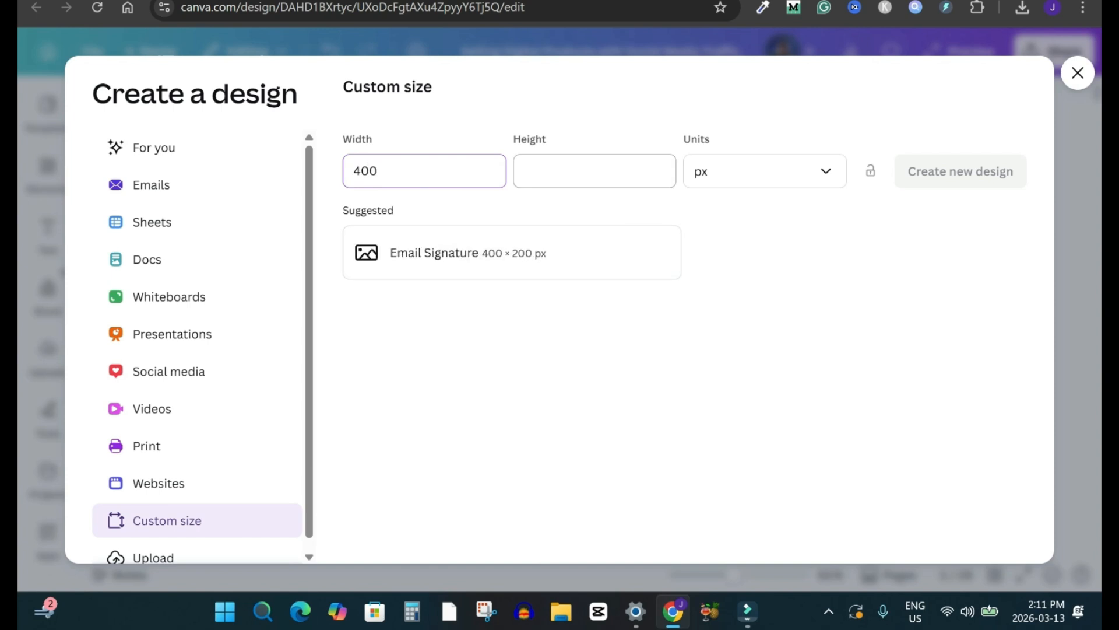
{"action": "left_click", "coordinate": [595, 171]}
{"action": "type", "text": "400"}
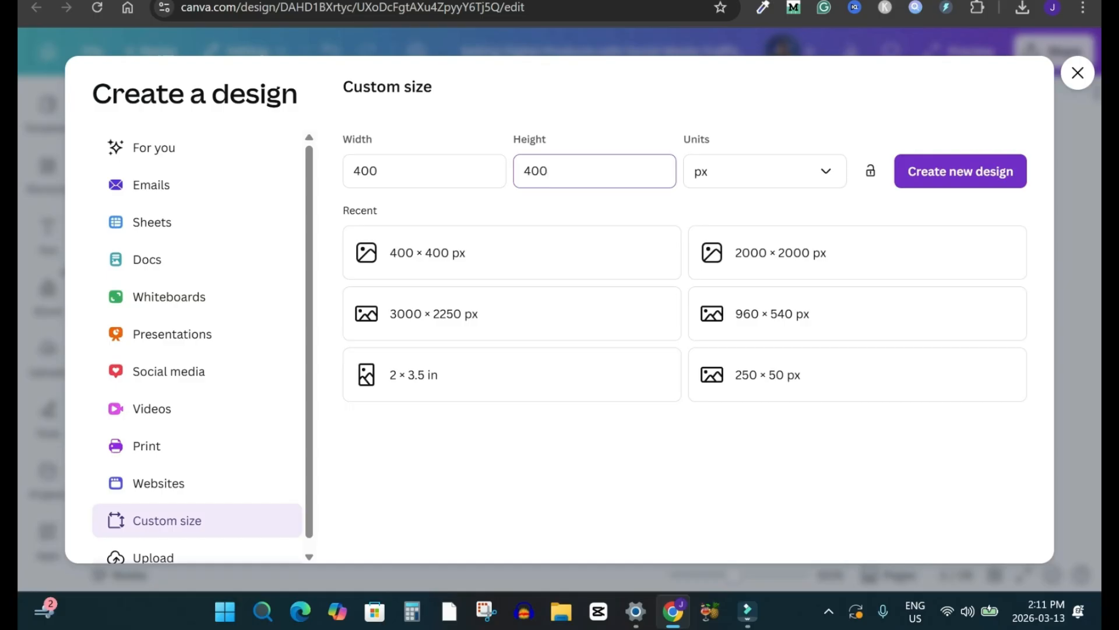
{"action": "left_click", "coordinate": [444, 252]}
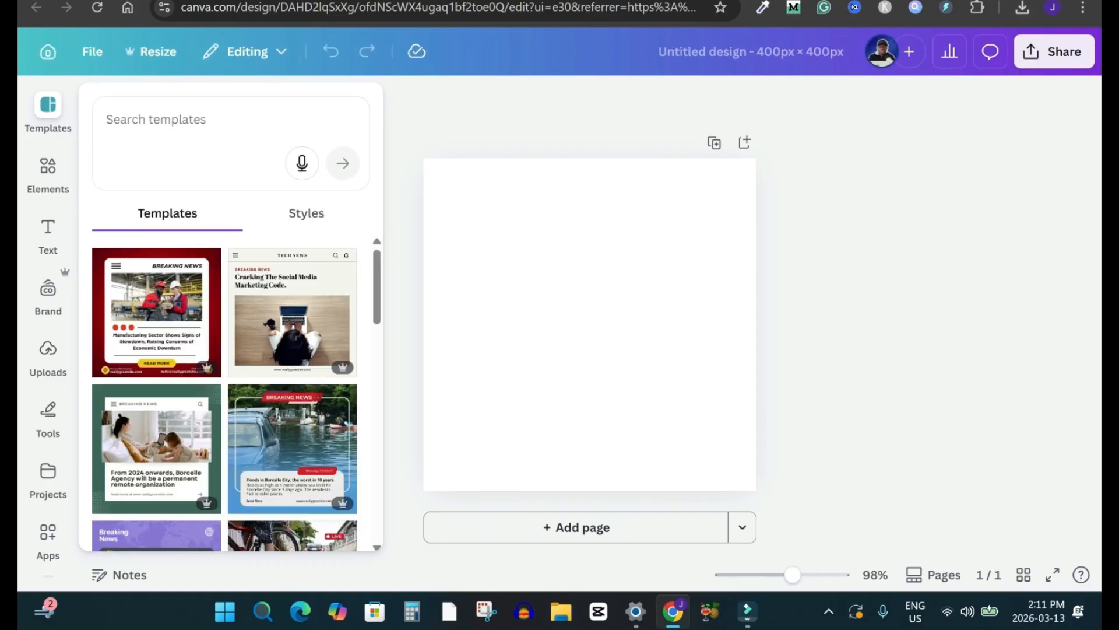
Step: Place the downloaded Cover (1).png on the blank 400 × 400 px page, then enlarge it to nearly the page height and centre it
{"action": "left_click", "coordinate": [1022, 8]}
{"action": "left_click_drag", "start_coordinate": [848, 84], "coordinate": [544, 282]}
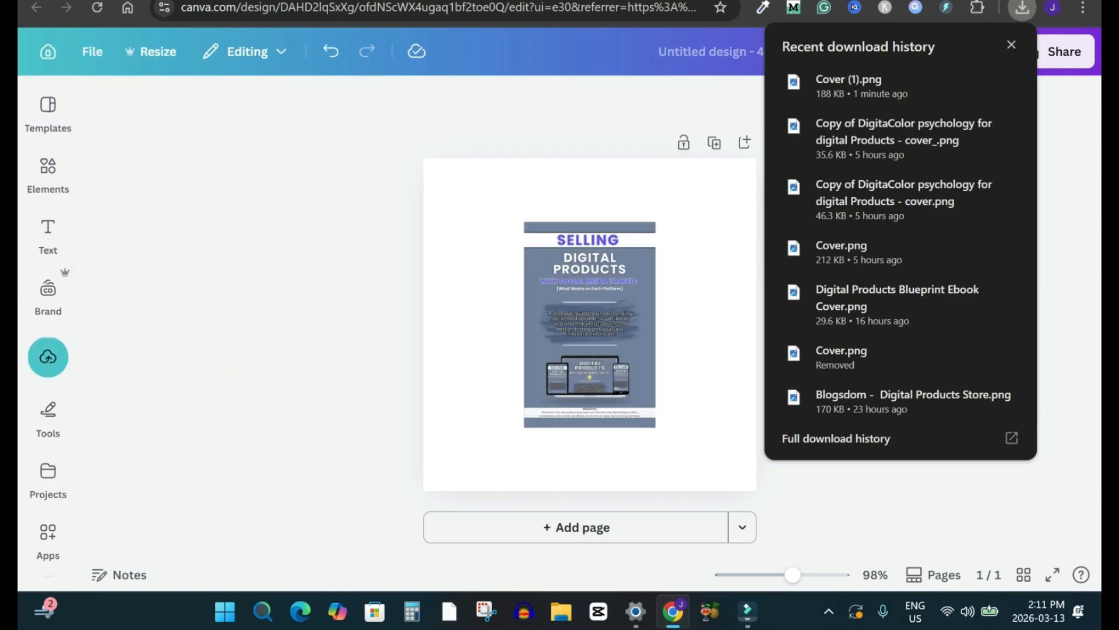
{"action": "left_click", "coordinate": [590, 324]}
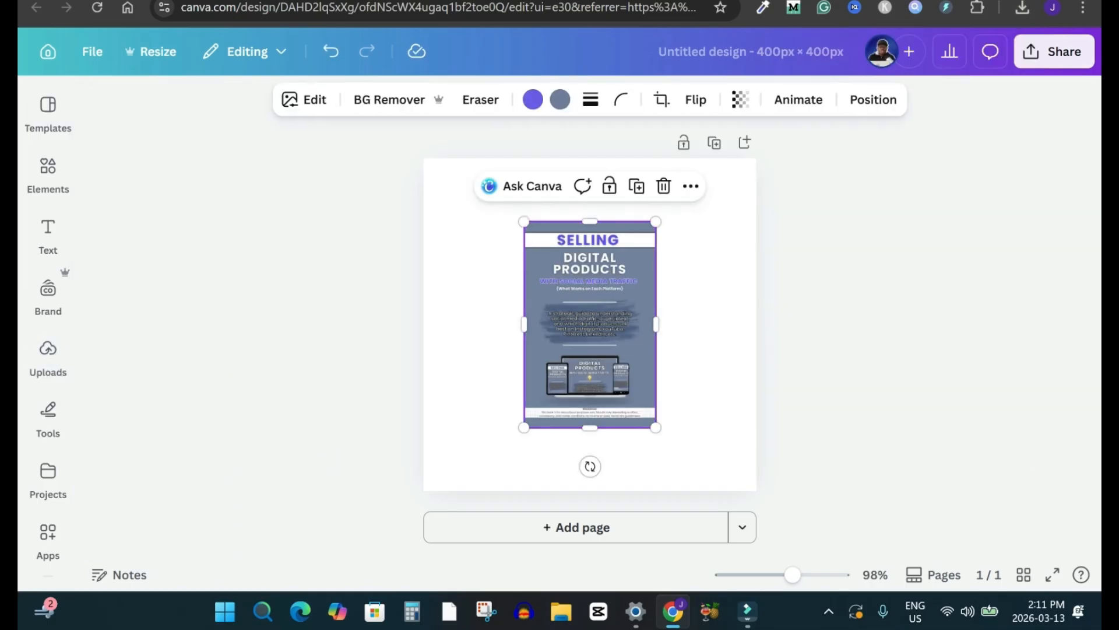
{"action": "left_click_drag", "start_coordinate": [589, 324], "coordinate": [590, 294]}
{"action": "left_click_drag", "start_coordinate": [656, 396], "coordinate": [694, 457]}
{"action": "left_click_drag", "start_coordinate": [609, 324], "coordinate": [590, 324]}
{"action": "left_click", "coordinate": [834, 245]}
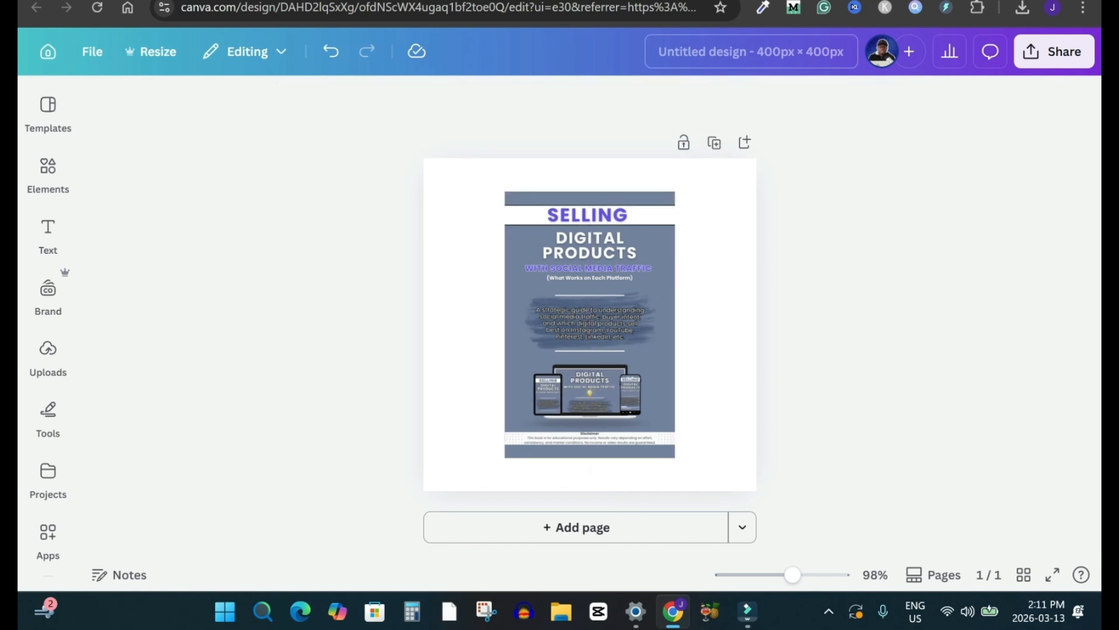
Step: Name the design "selling digital products - ad cover" and download it as a PNG at 400 × 400 px
{"action": "left_click", "coordinate": [751, 52]}
{"action": "type", "text": "selling digital products"}
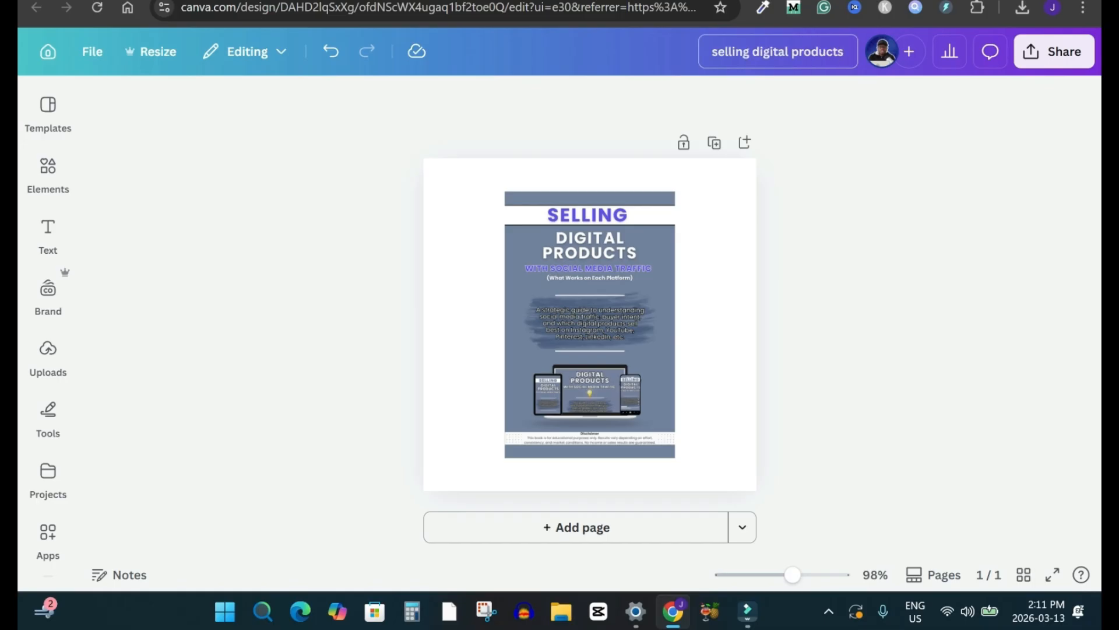
{"action": "type", "text": " - ad cover"}
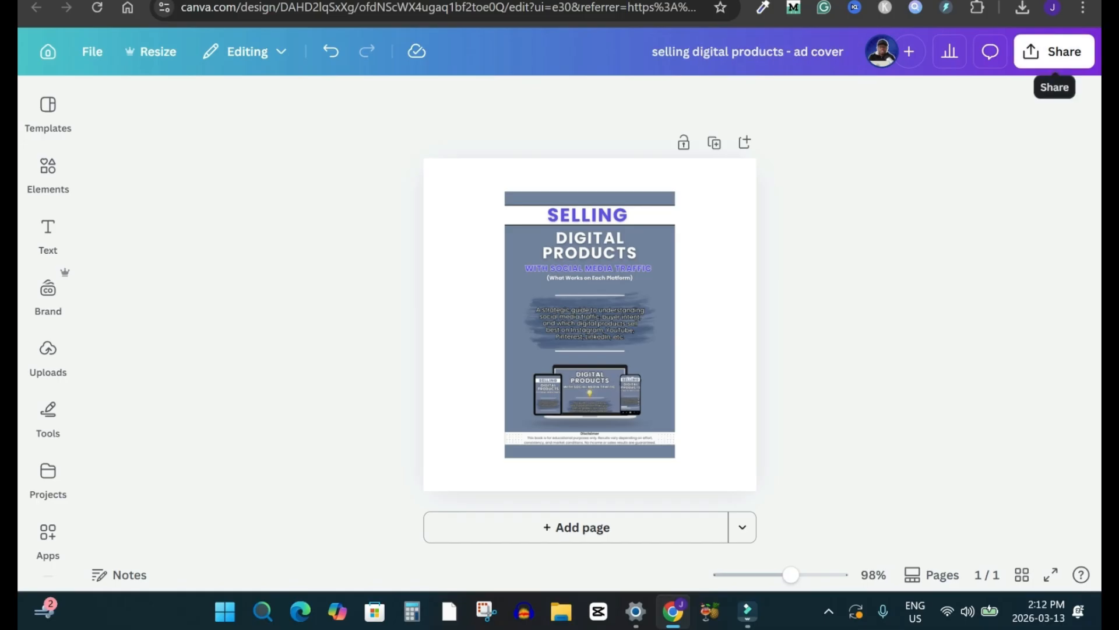
{"action": "left_click", "coordinate": [1053, 51]}
{"action": "left_click", "coordinate": [792, 396]}
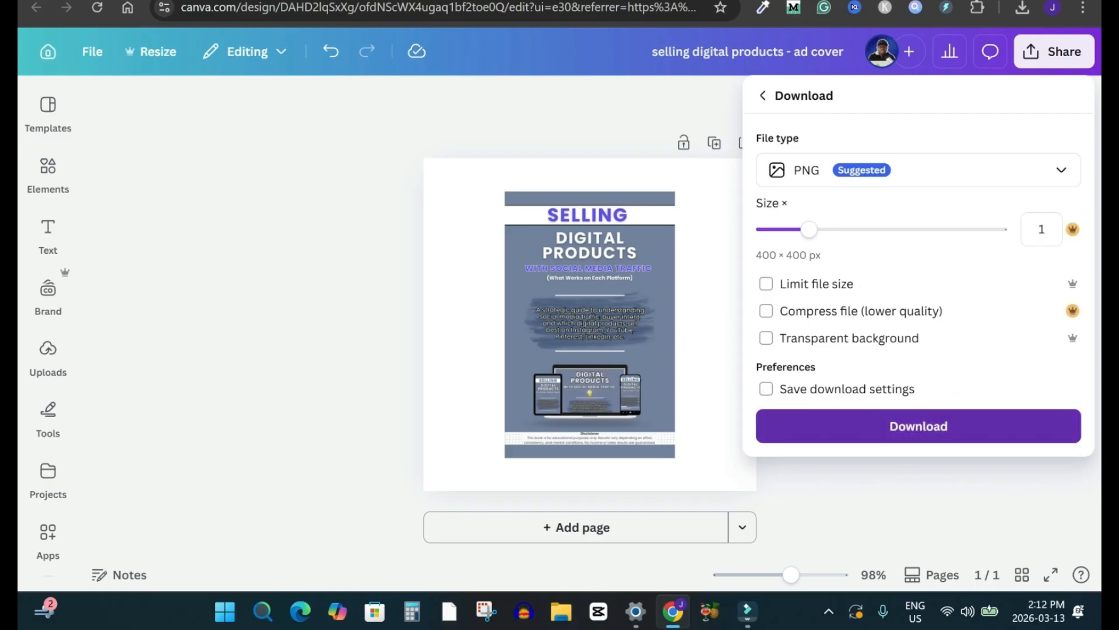
{"action": "left_click", "coordinate": [918, 425]}
Step: Switch to systeme.io, upload "selling digital products - ad cover.png" to the file library and use it as the product's header image
{"action": "key", "text": "ctrl+Tab"}
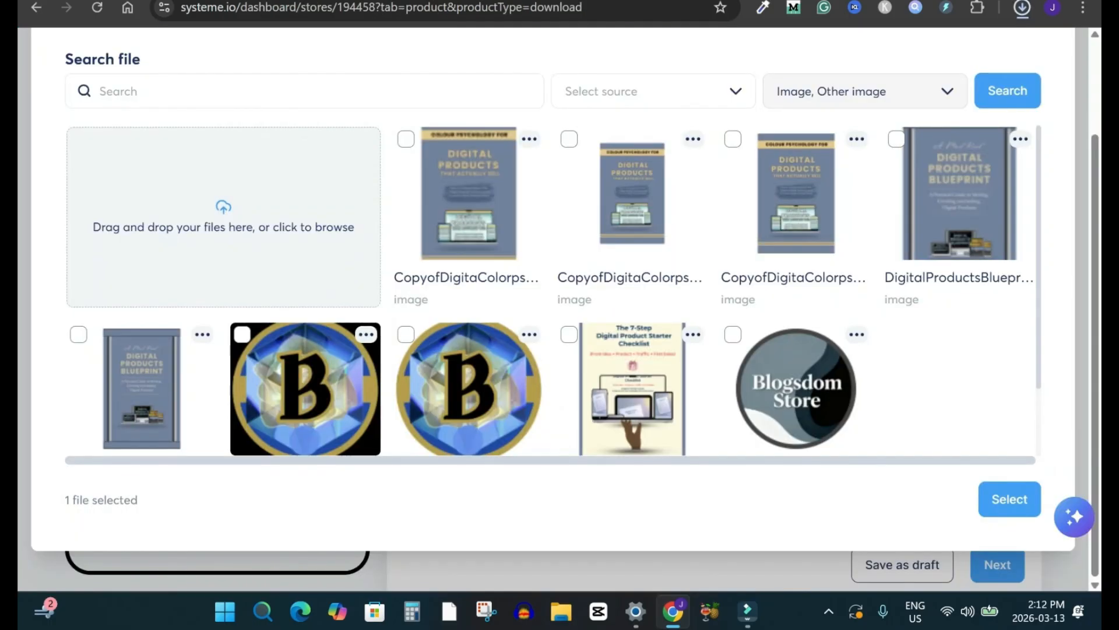
{"action": "left_click_drag", "start_coordinate": [892, 52], "coordinate": [280, 186]}
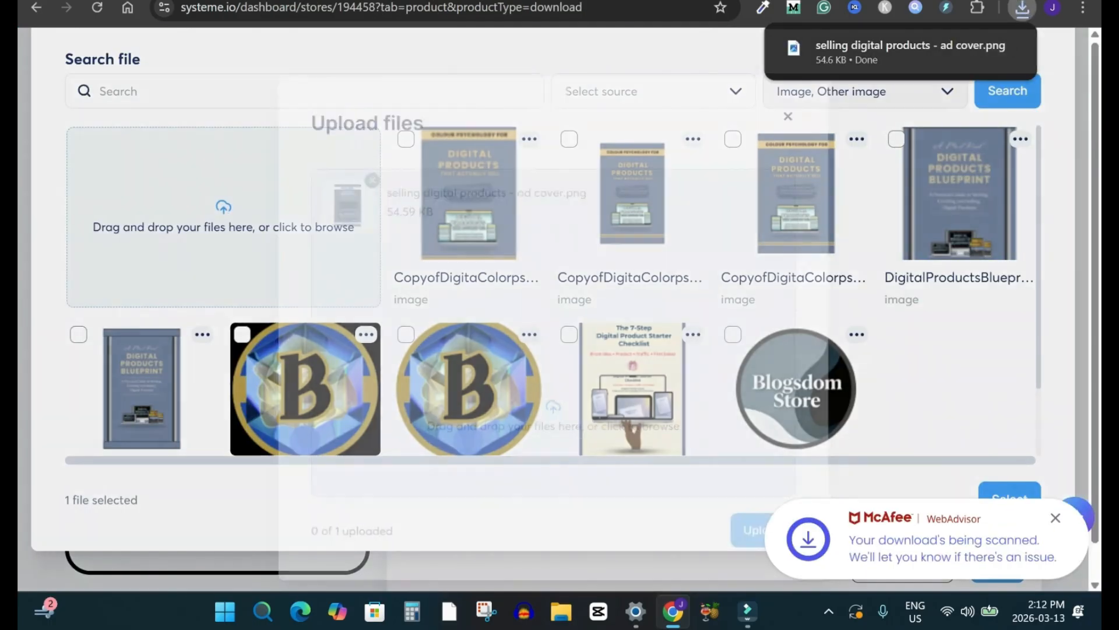
{"action": "left_click", "coordinate": [769, 537]}
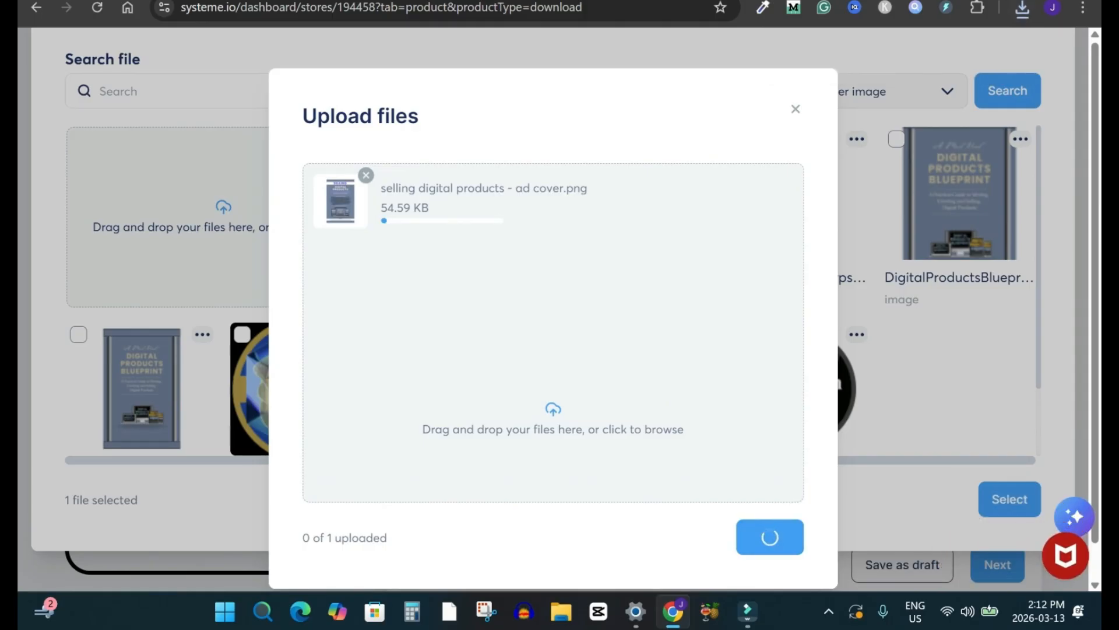
{"action": "left_click", "coordinate": [769, 537]}
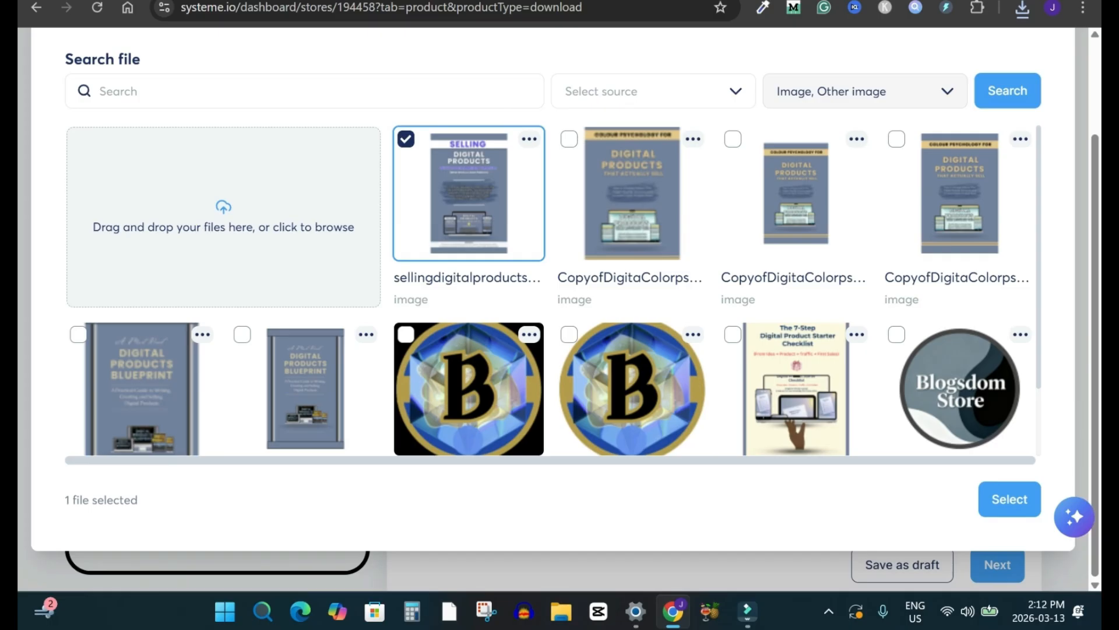
{"action": "left_click", "coordinate": [1009, 499]}
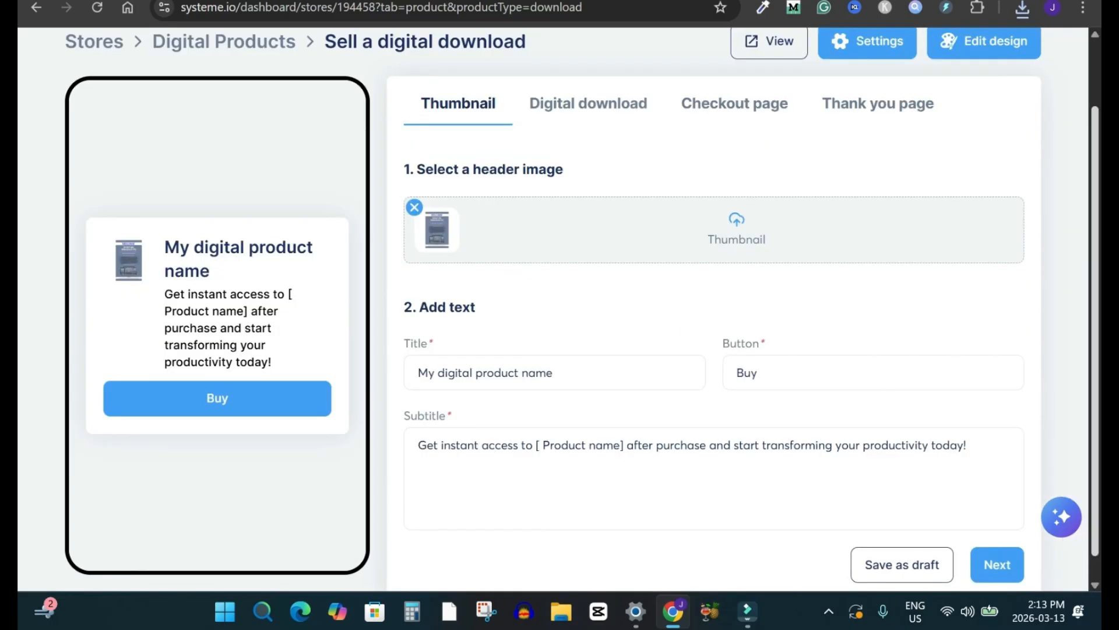
Step: Check the ebook title in Canva and set the product thumbnail's title to "Selling Digital Products with social Media Traffic" in systeme.io
{"action": "scroll", "coordinate": [582, 310], "scroll_direction": "down", "scroll_amount": 1}
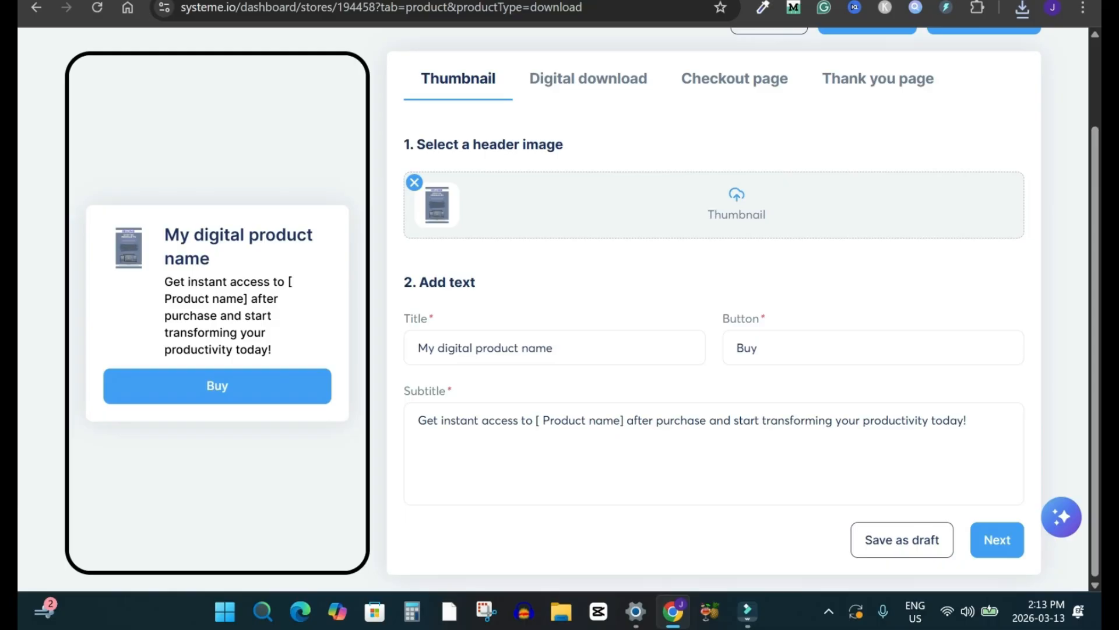
{"action": "left_click", "coordinate": [560, 1]}
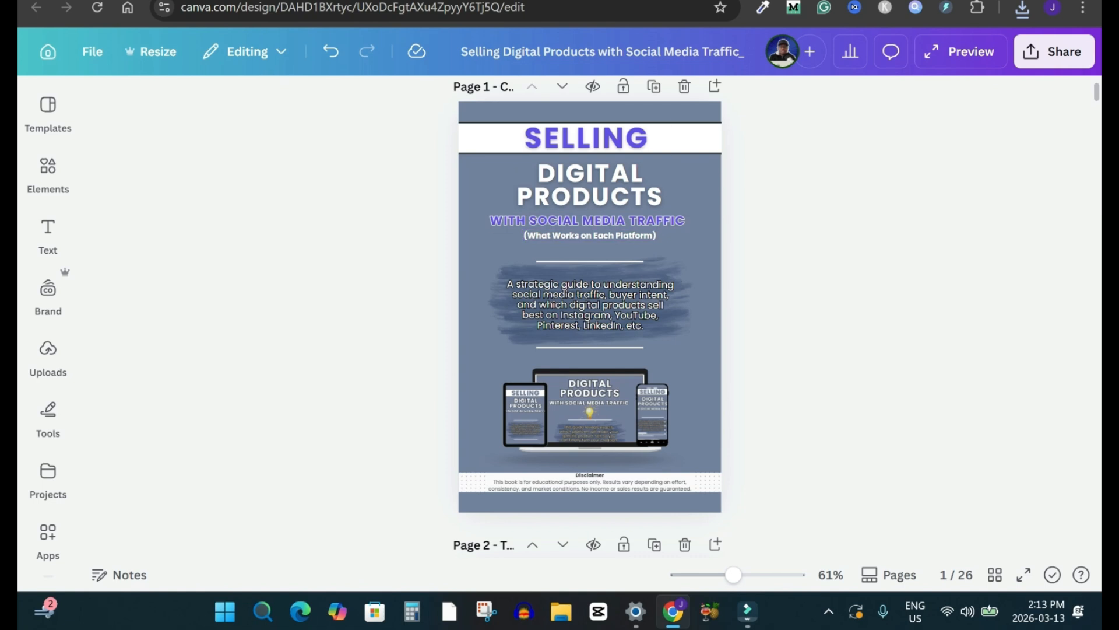
{"action": "left_click", "coordinate": [408, 1]}
{"action": "type", "text": "Selling Dig"}
{"action": "type", "text": "ital Product"}
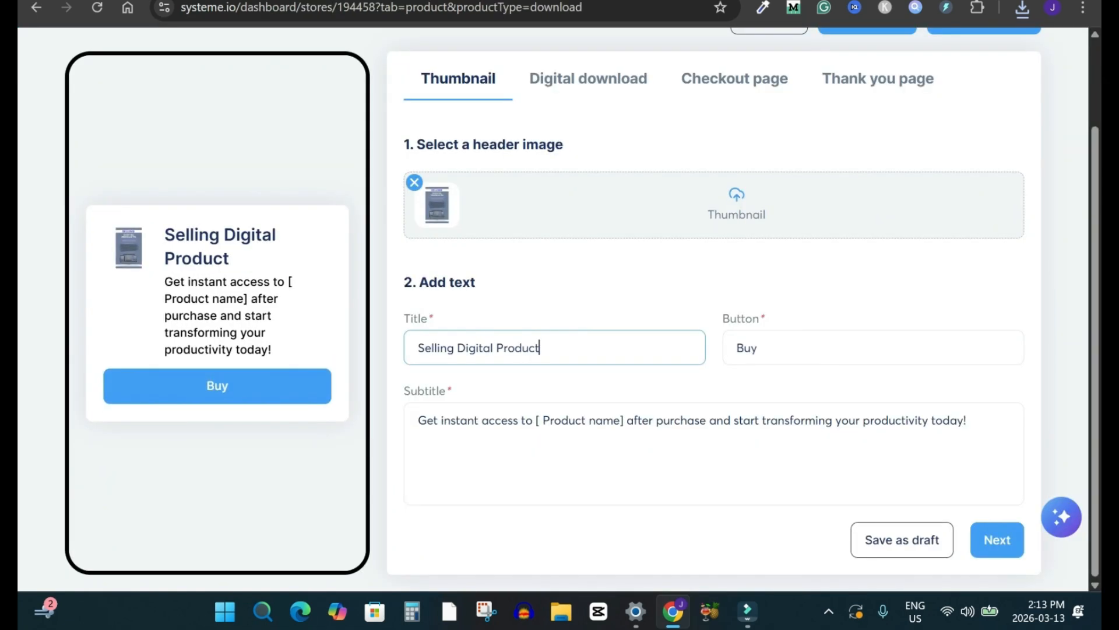
{"action": "type", "text": "s with social Media Traffic"}
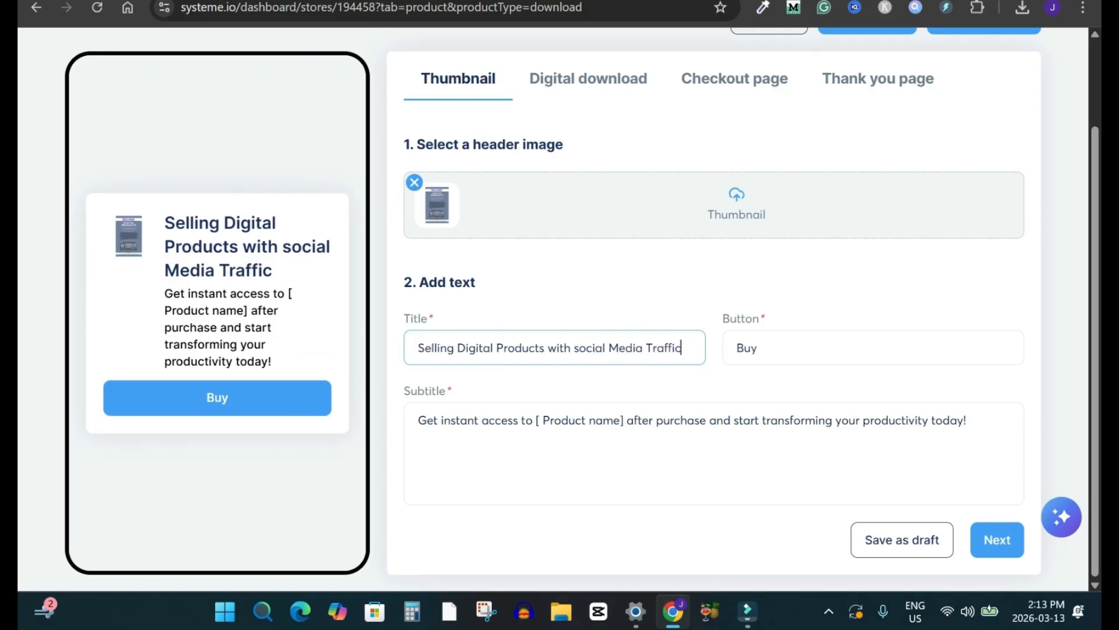
Step: Change the thumbnail's button text to "Get It for $37 Today"
{"action": "key", "text": "Tab"}
{"action": "type", "text": "Get it for "}
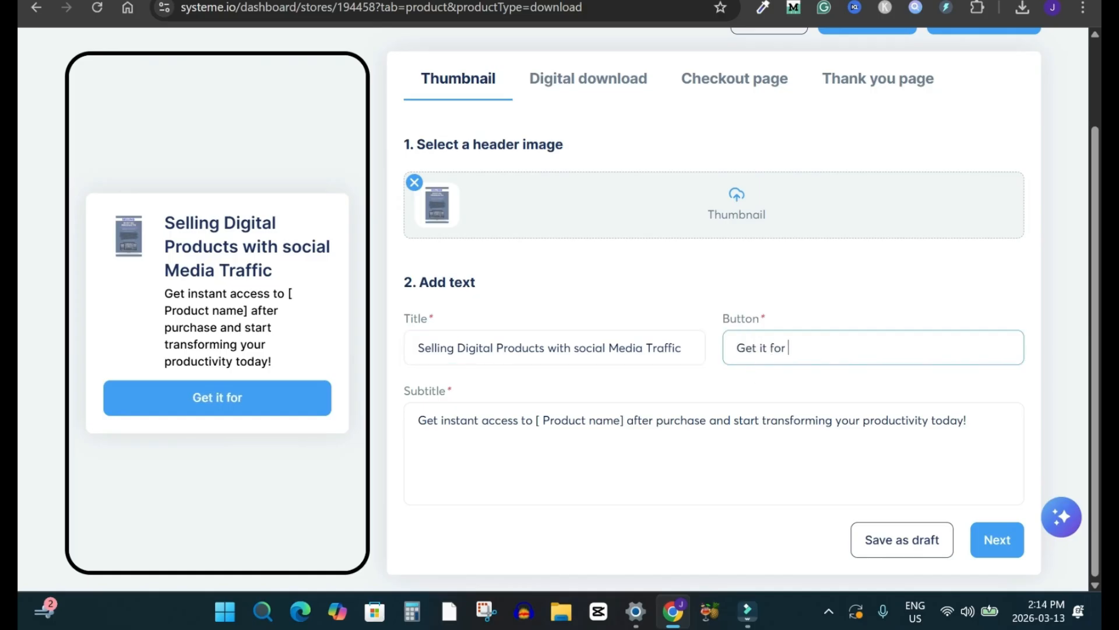
{"action": "type", "text": "$37"}
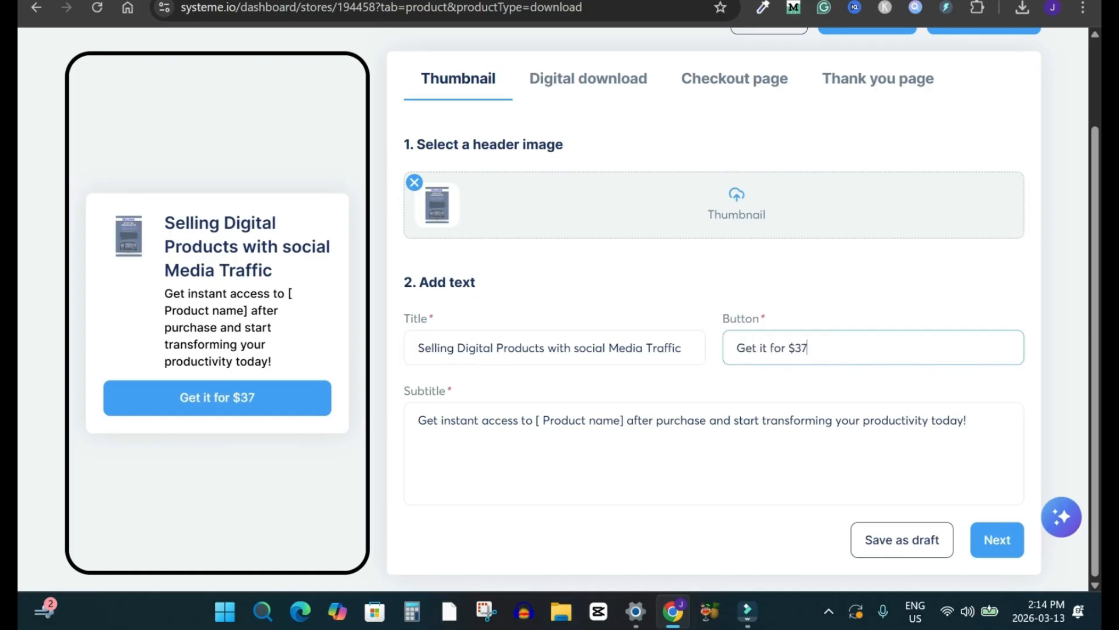
{"action": "type", "text": " Toda"}
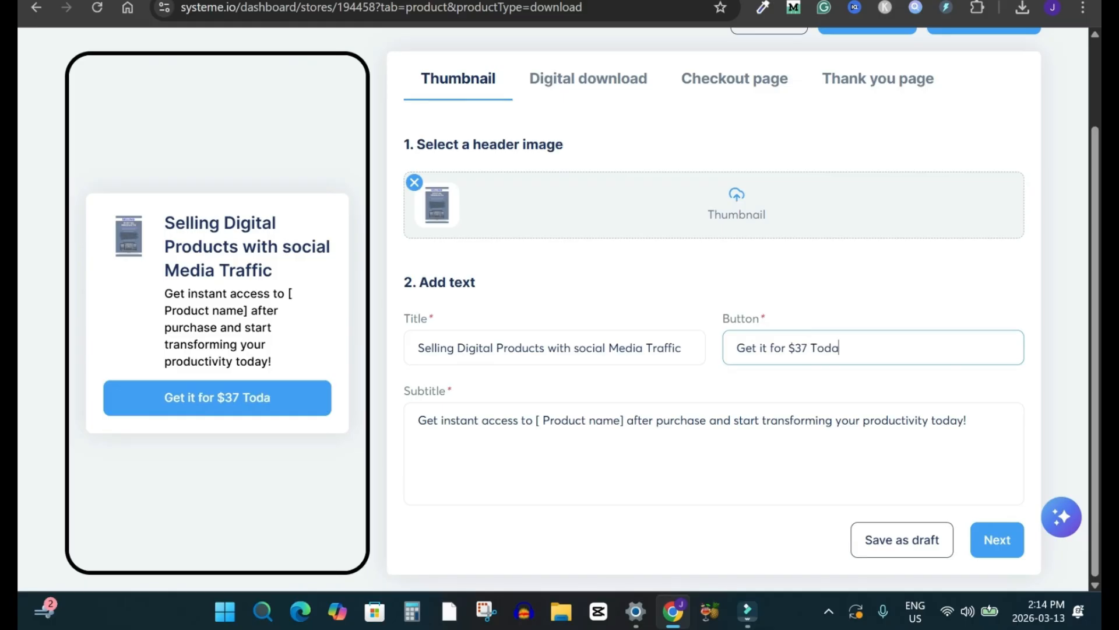
{"action": "left_click", "coordinate": [762, 348]}
{"action": "key", "text": "BackSpace"}
{"action": "type", "text": "I"}
{"action": "key", "text": "End"}
{"action": "type", "text": "y"}
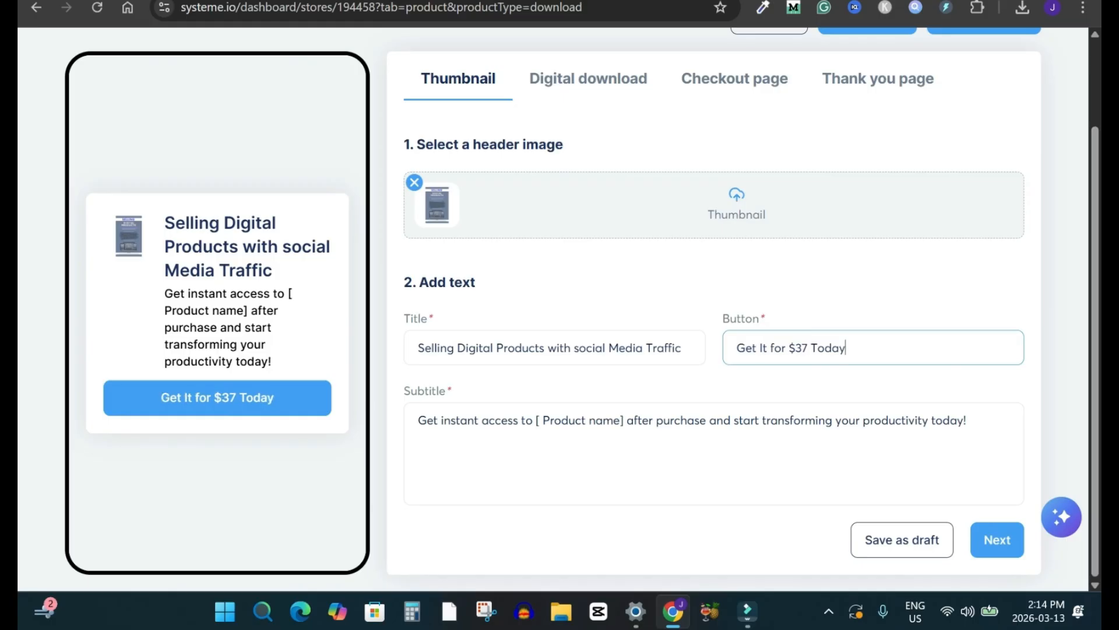
Step: Replace the subtitle with "A Beginner-Friendly Guide to Using Social Media Traffic to Promote and Sell Digital Products." and continue to the digital download settings
{"action": "left_click", "coordinate": [519, 417]}
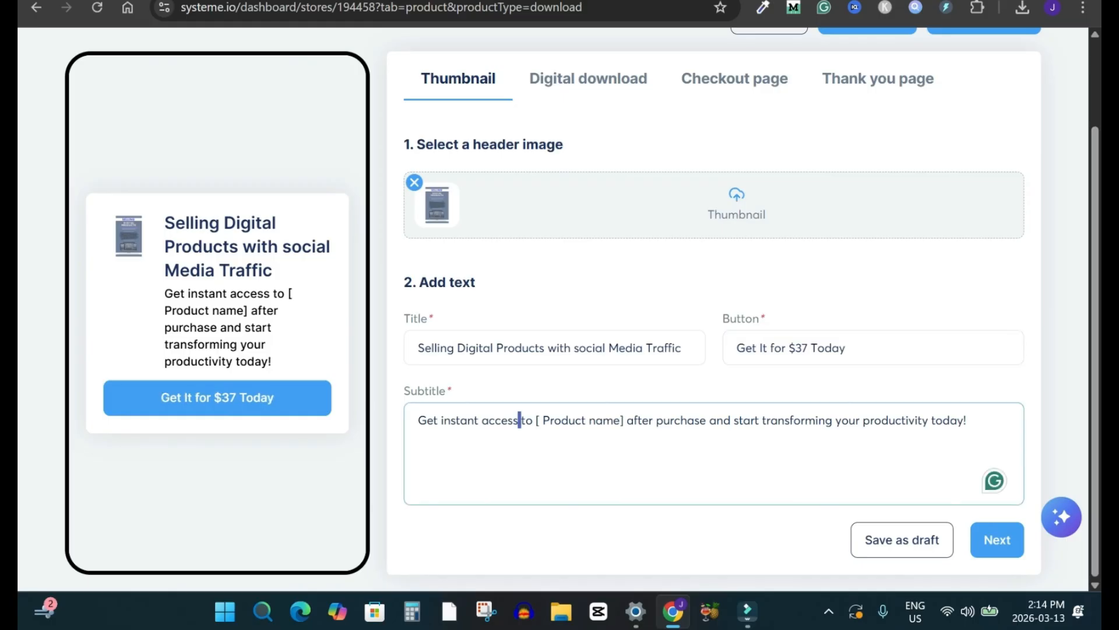
{"action": "key", "text": "ctrl+a"}
{"action": "key", "text": "Tab"}
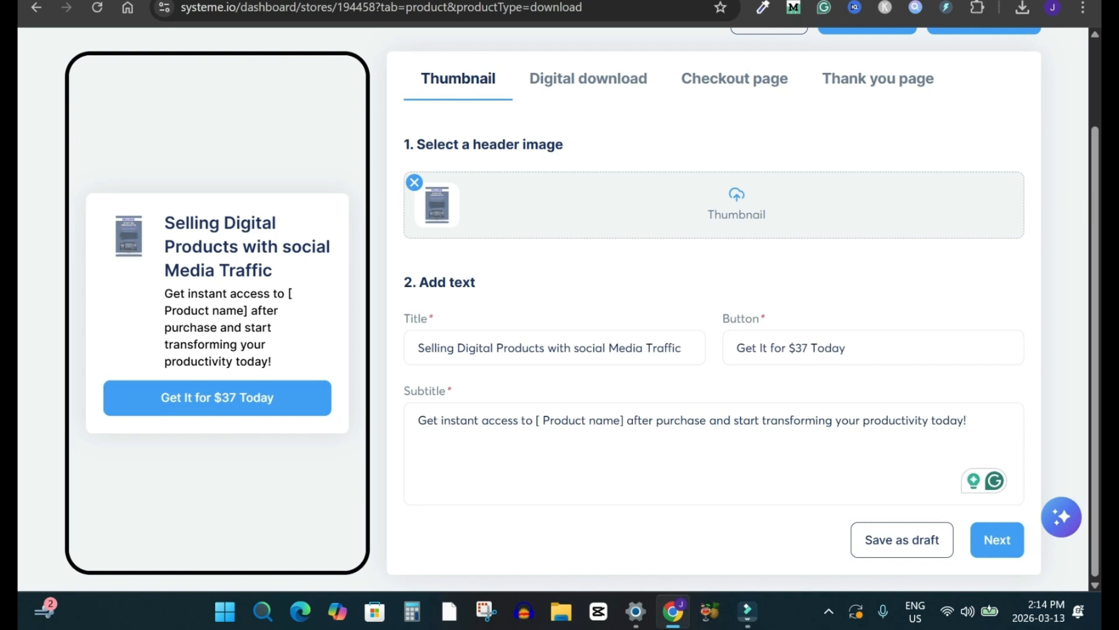
{"action": "type", "text": "A Beginner-Friendly Guide to Using Social Media Traffic to Promote and Sell Digital Products."}
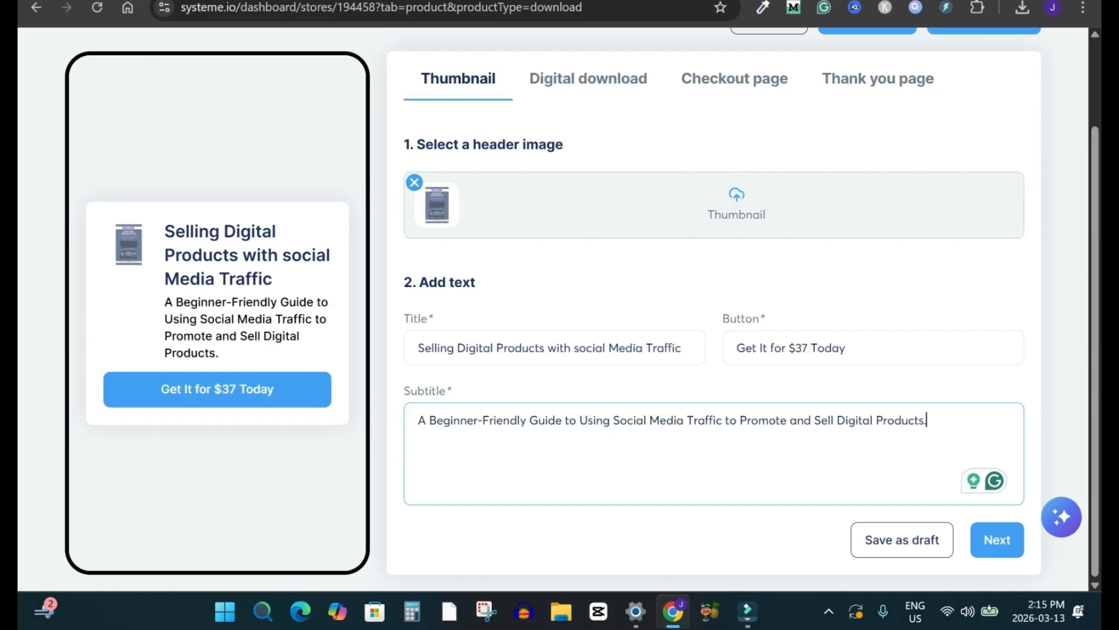
{"action": "left_click", "coordinate": [998, 540]}
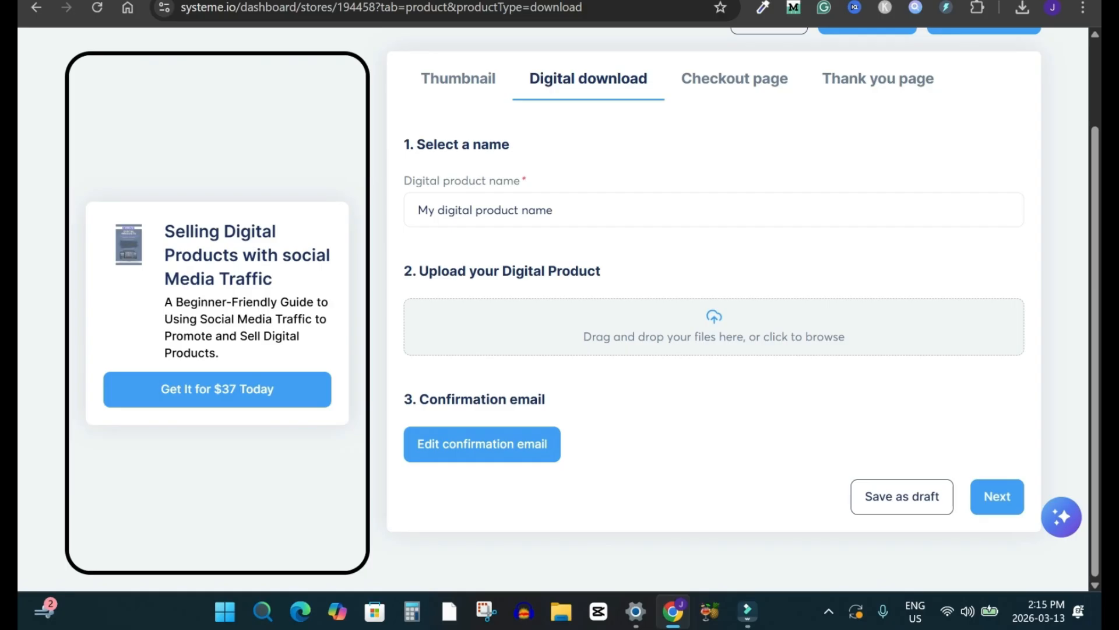
Step: Copy the title from the product preview and use "Selling Digital Products with social Media Traffic" as the digital product name
{"action": "triple_click", "coordinate": [247, 255]}
{"action": "key", "text": "ctrl+c"}
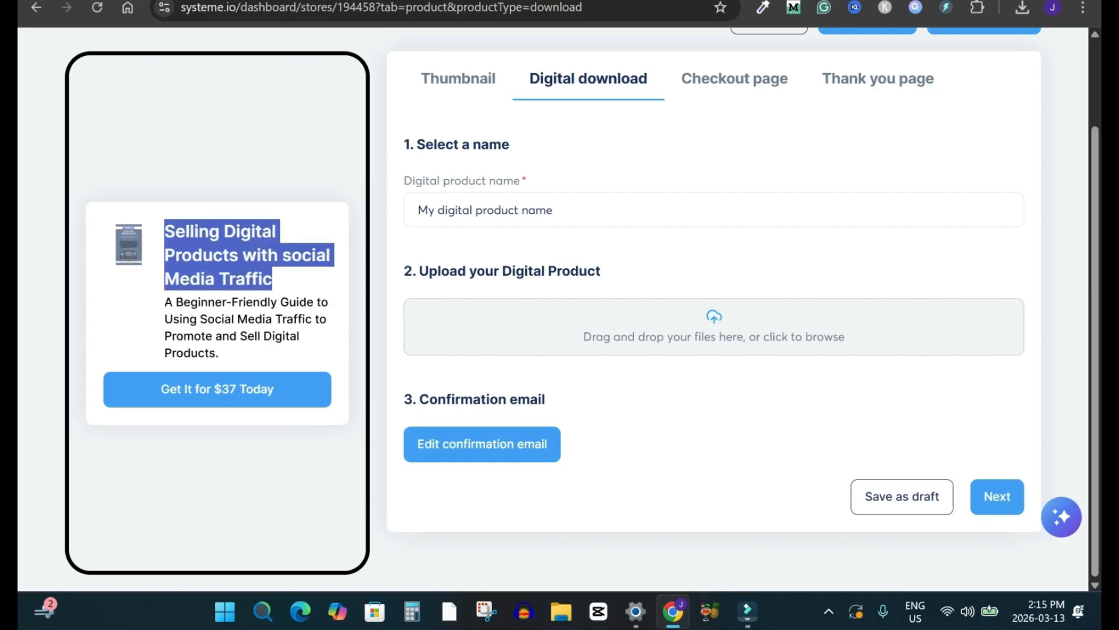
{"action": "left_click", "coordinate": [552, 210]}
{"action": "key", "text": "ctrl+a"}
{"action": "key", "text": "ctrl+v"}
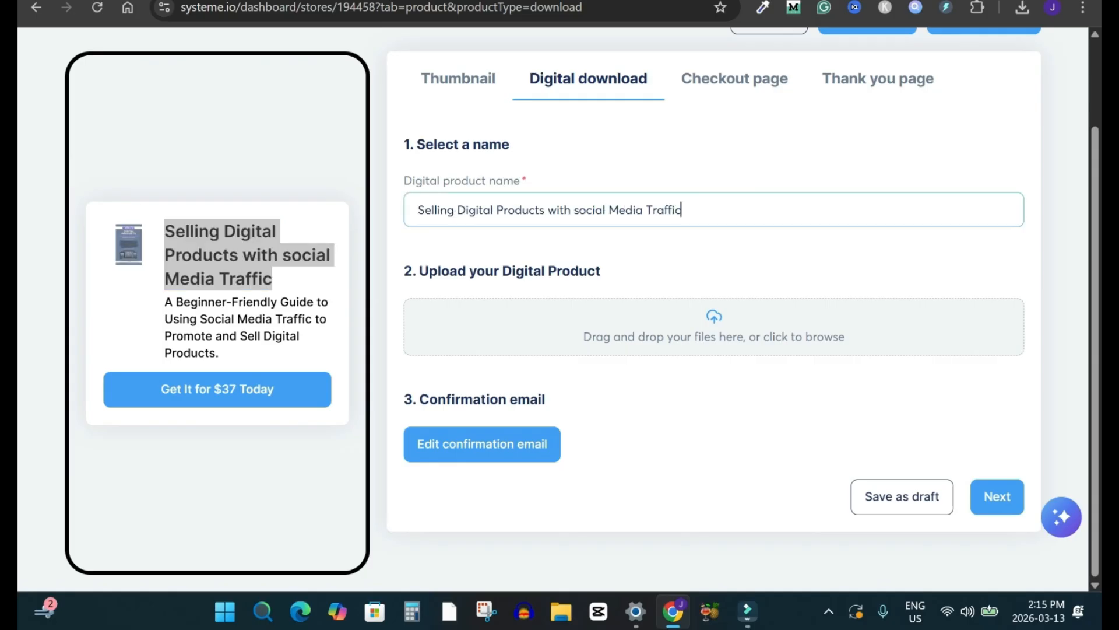
Step: Attach the library document 3SellingDigitalProductswithSocialMediaTraffic.pdf as the digital product file
{"action": "triple_click", "coordinate": [520, 270]}
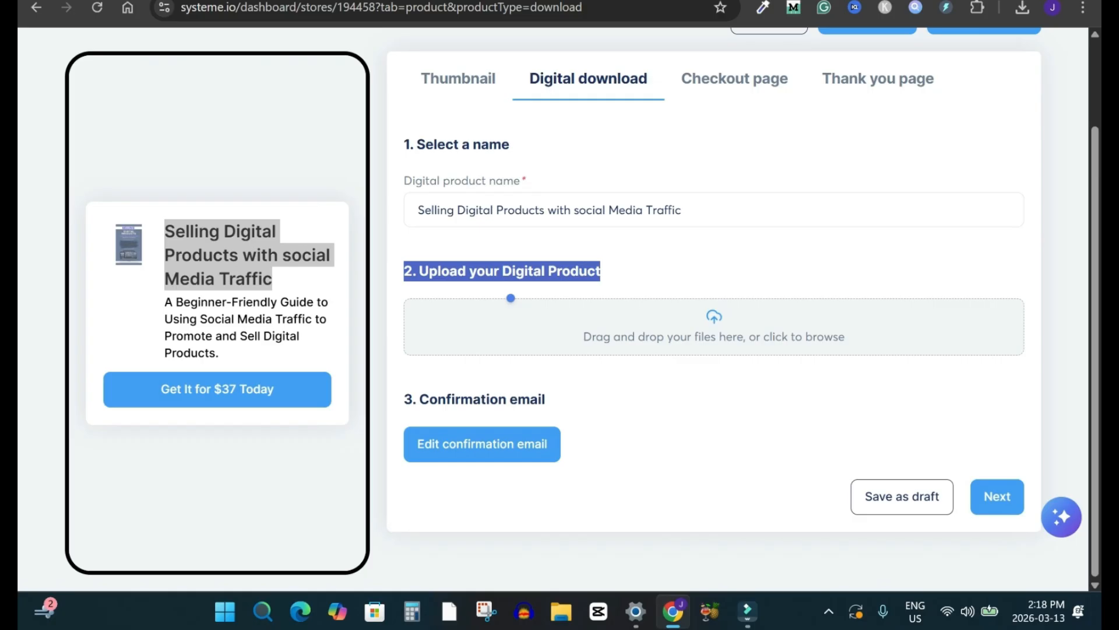
{"action": "left_click", "coordinate": [510, 297]}
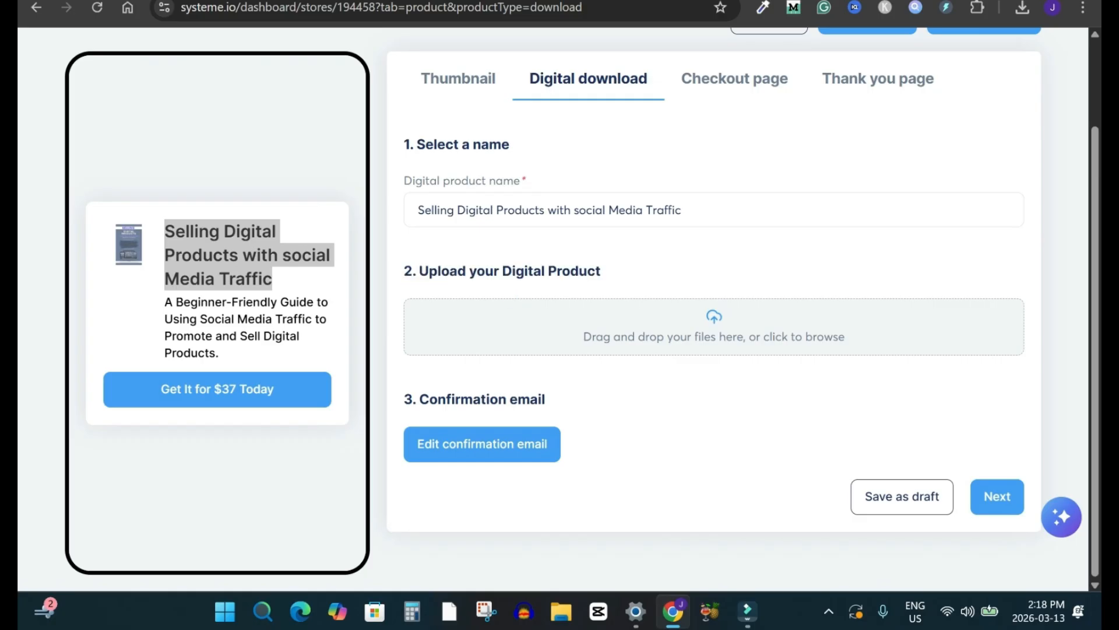
{"action": "left_click", "coordinate": [714, 328]}
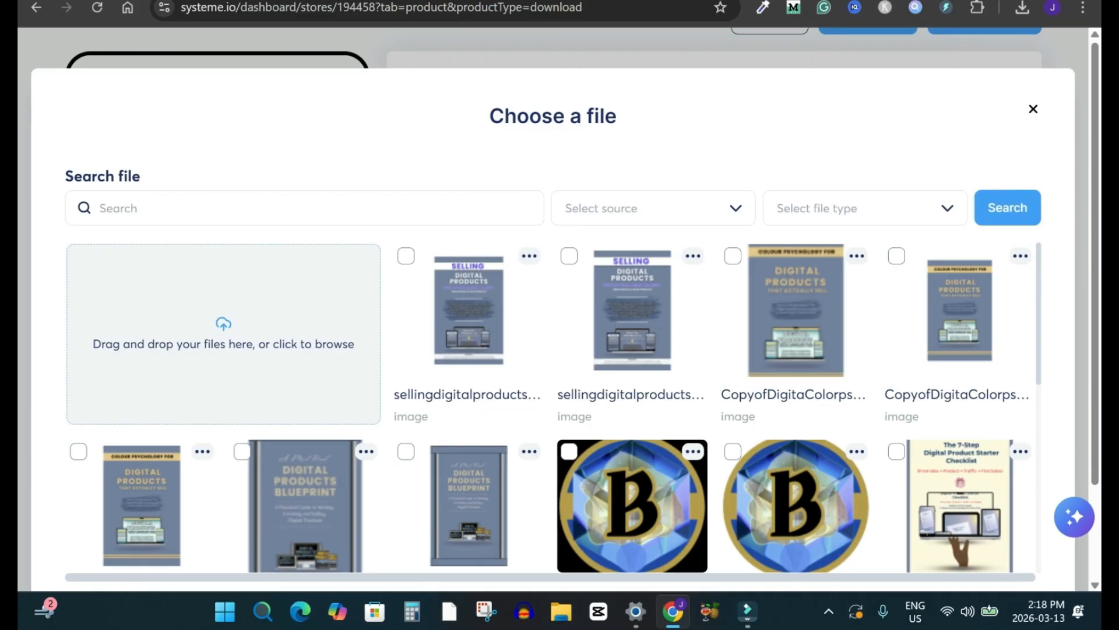
{"action": "scroll", "coordinate": [554, 408], "scroll_direction": "down", "scroll_amount": 3}
{"action": "scroll", "coordinate": [554, 408], "scroll_direction": "up", "scroll_amount": 3}
{"action": "scroll", "coordinate": [554, 408], "scroll_direction": "down", "scroll_amount": 2}
{"action": "scroll", "coordinate": [553, 409], "scroll_direction": "down", "scroll_amount": 1}
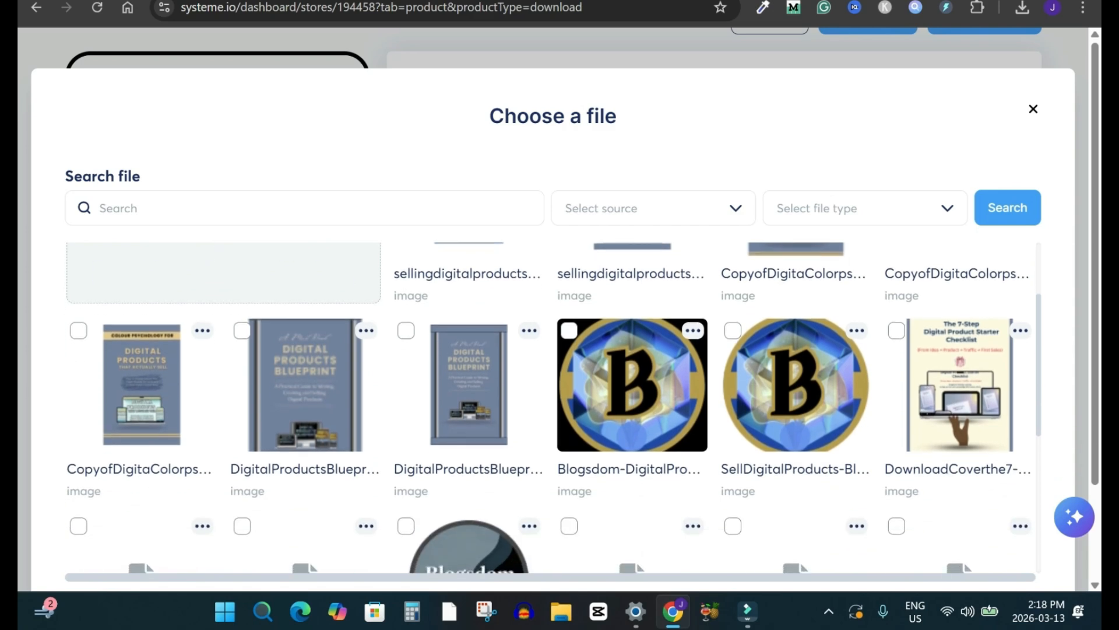
{"action": "scroll", "coordinate": [632, 385], "scroll_direction": "down", "scroll_amount": 4}
{"action": "scroll", "coordinate": [632, 385], "scroll_direction": "up", "scroll_amount": 2}
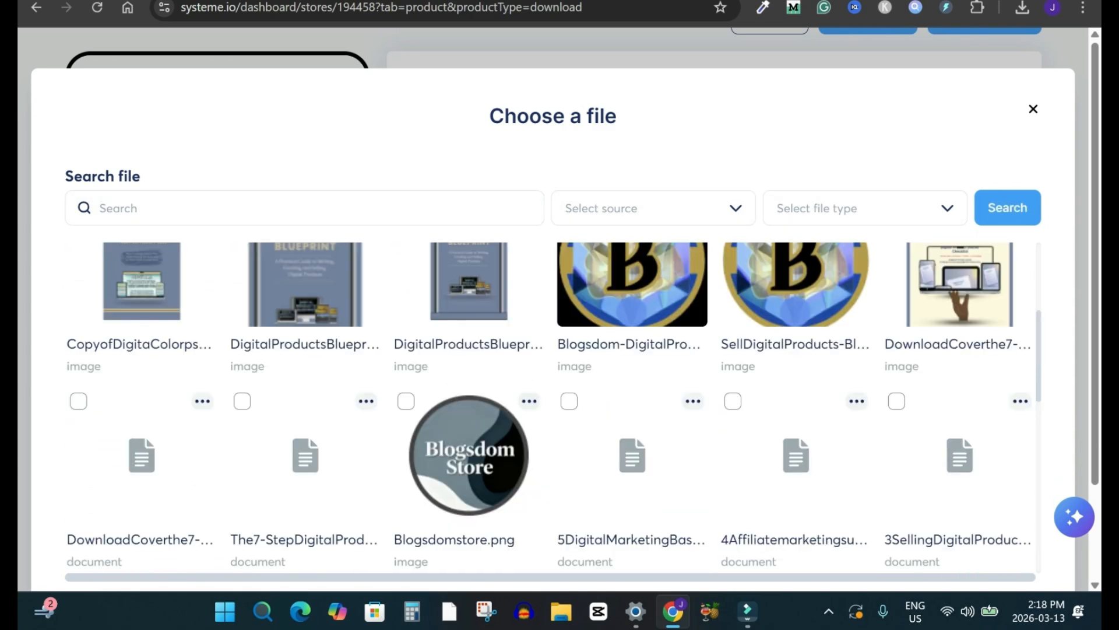
{"action": "left_click", "coordinate": [897, 401]}
{"action": "scroll", "coordinate": [554, 350], "scroll_direction": "down", "scroll_amount": 2}
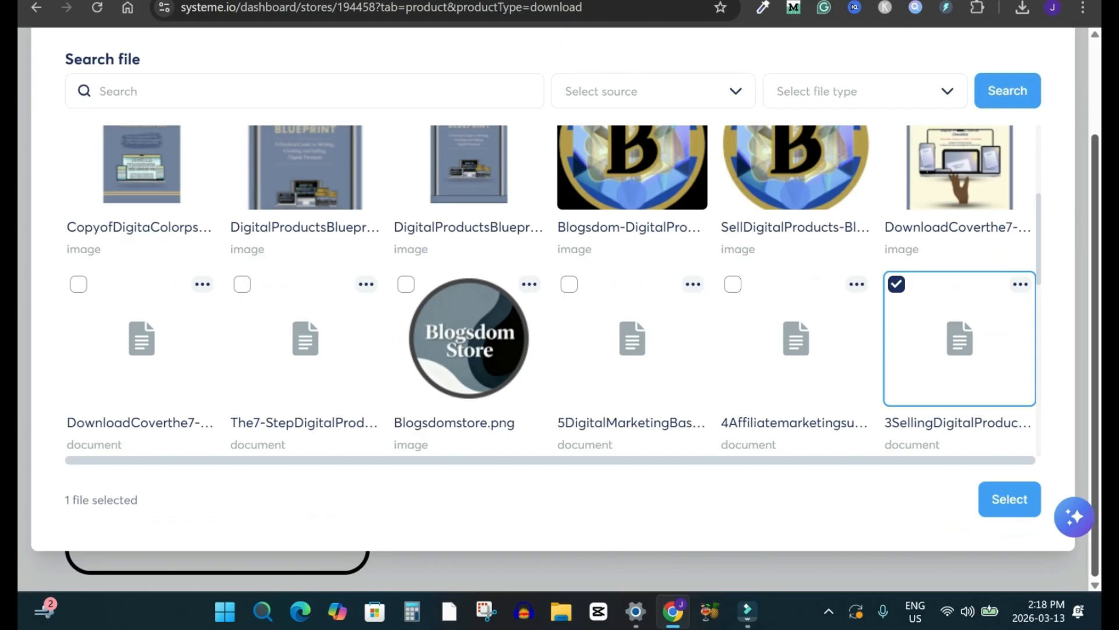
{"action": "left_click", "coordinate": [1010, 500]}
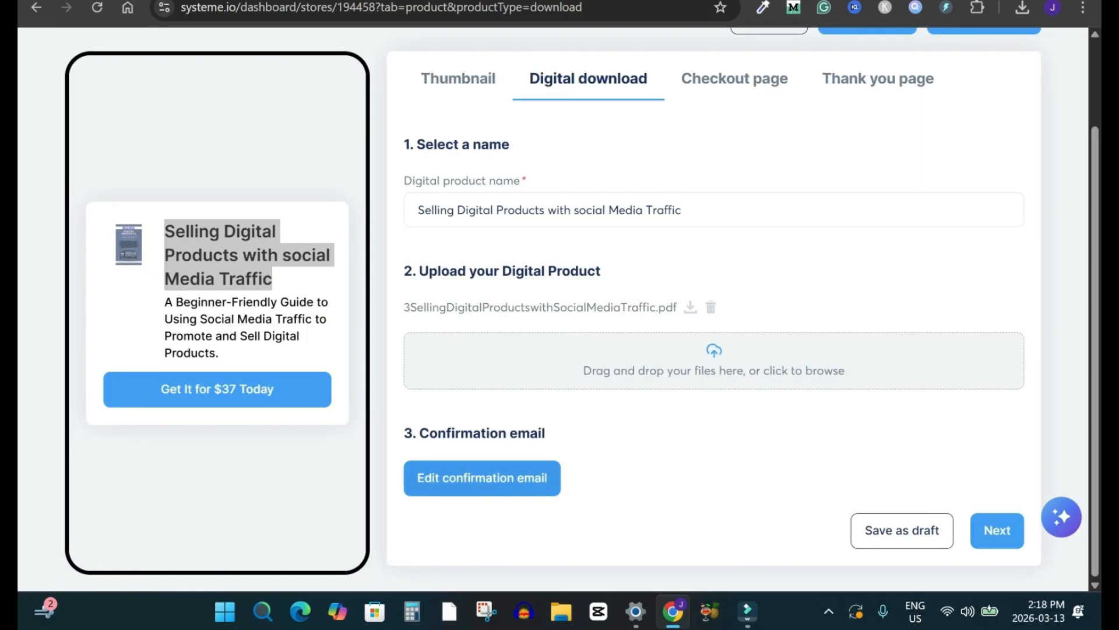
Step: Open the confirmation email for editing and change its subject to "You got selling digital products with social media Traffic"
{"action": "left_click", "coordinate": [482, 477]}
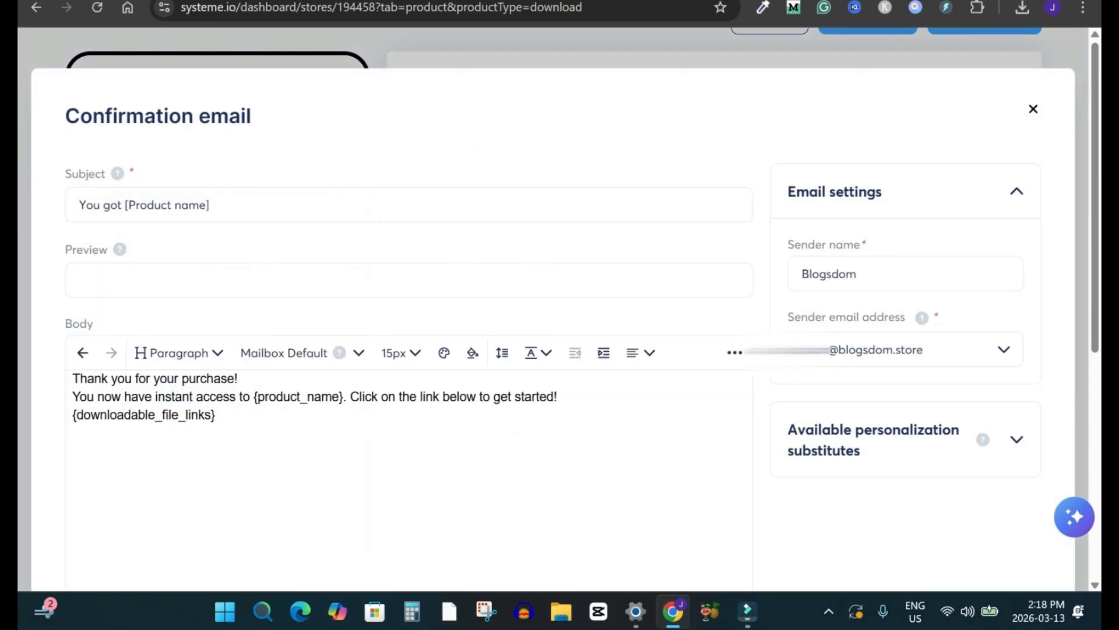
{"action": "left_click_drag", "start_coordinate": [125, 205], "coordinate": [209, 204]}
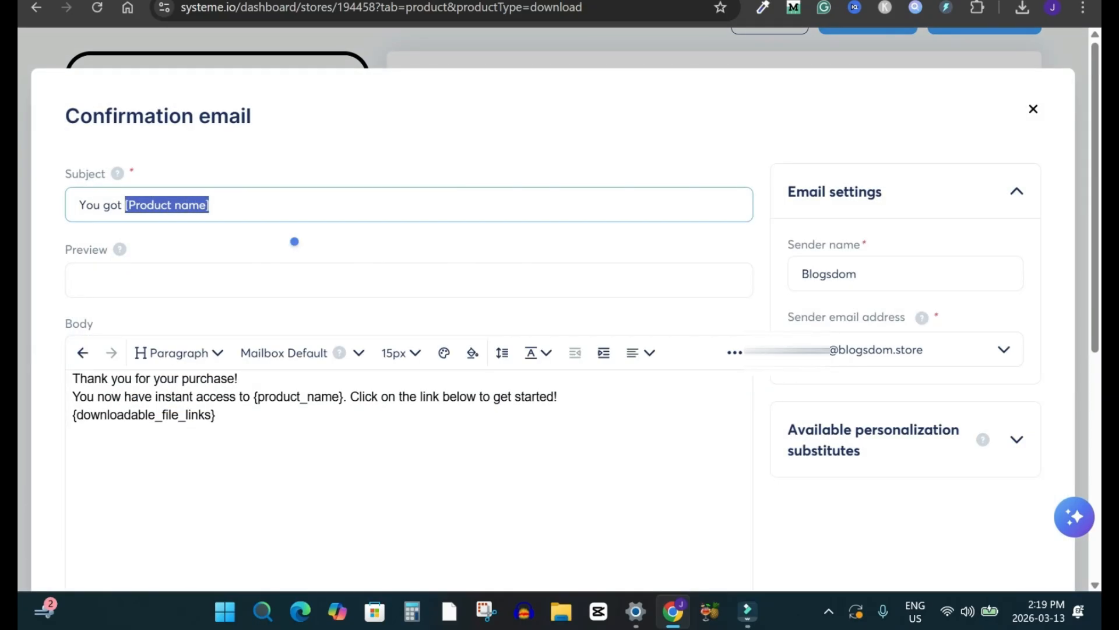
{"action": "key", "text": "ctrl+v"}
{"action": "left_click", "coordinate": [132, 205]}
{"action": "key", "text": "BackSpace"}
{"action": "type", "text": "s"}
{"action": "left_click", "coordinate": [171, 204]}
{"action": "key", "text": "BackSpace"}
{"action": "type", "text": "d"}
{"action": "left_click", "coordinate": [208, 205]}
{"action": "key", "text": "BackSpace"}
{"action": "left_click", "coordinate": [323, 205]}
{"action": "key", "text": "BackSpace"}
{"action": "type", "text": "m"}
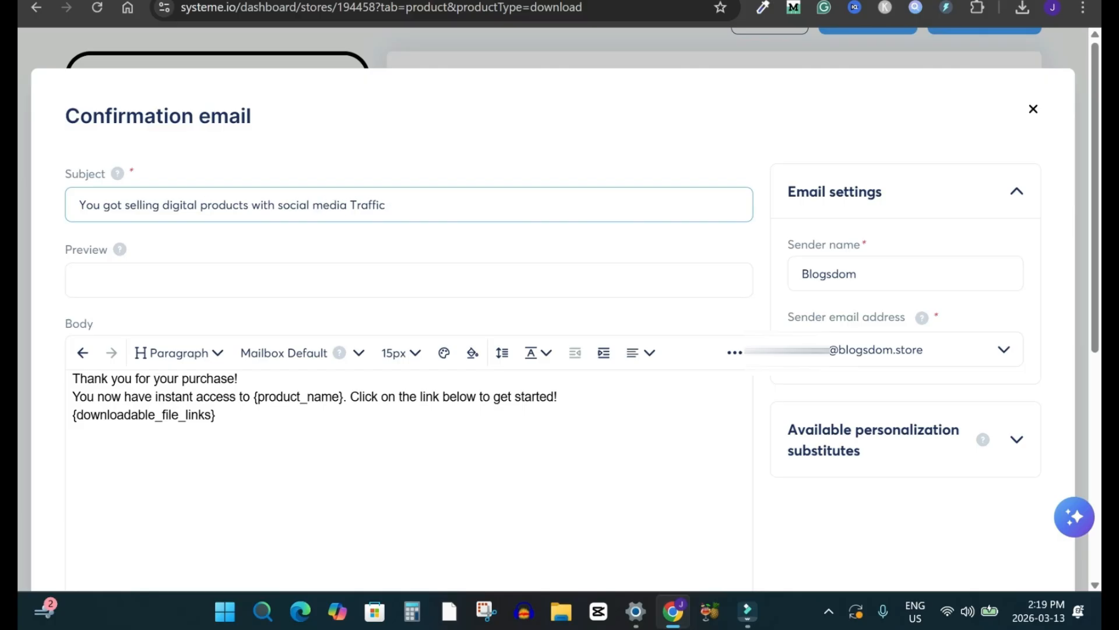
Step: Correct the confirmation email subject to "You got selling digital products with social media traffic"
{"action": "left_click", "coordinate": [356, 204]}
{"action": "key", "text": "BackSpace"}
{"action": "type", "text": "t"}
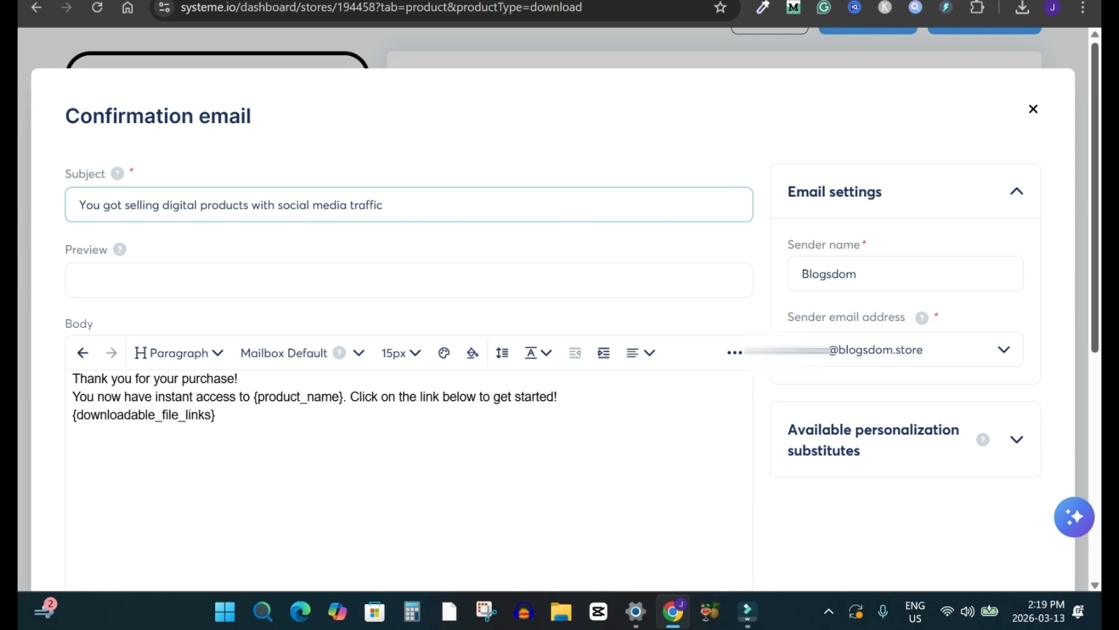
{"action": "left_click_drag", "start_coordinate": [217, 415], "coordinate": [72, 378]}
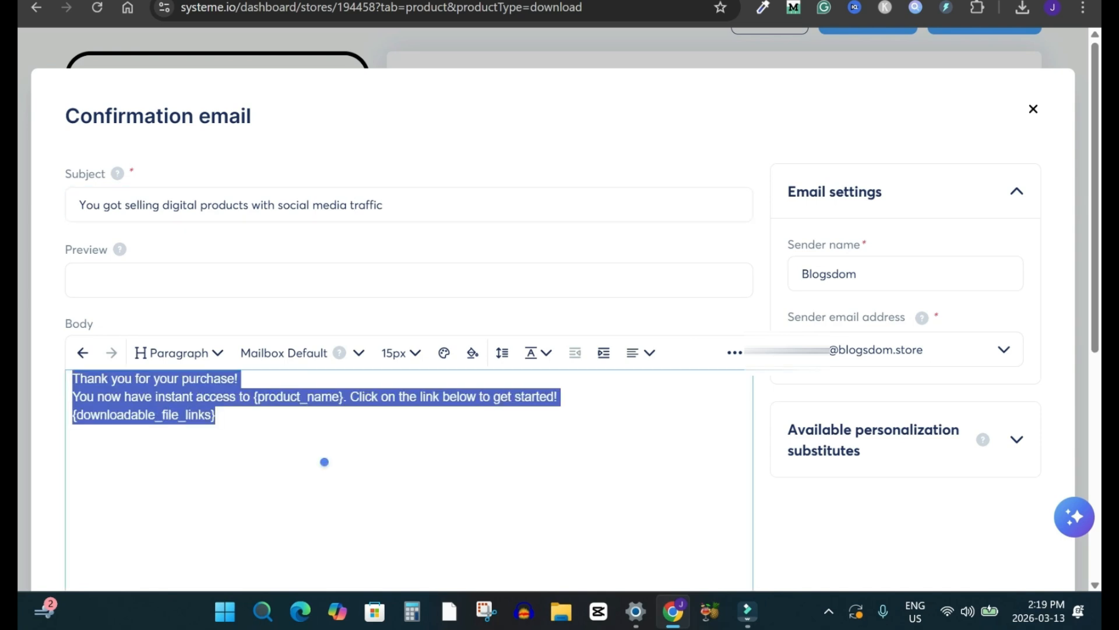
{"action": "key", "text": "Right"}
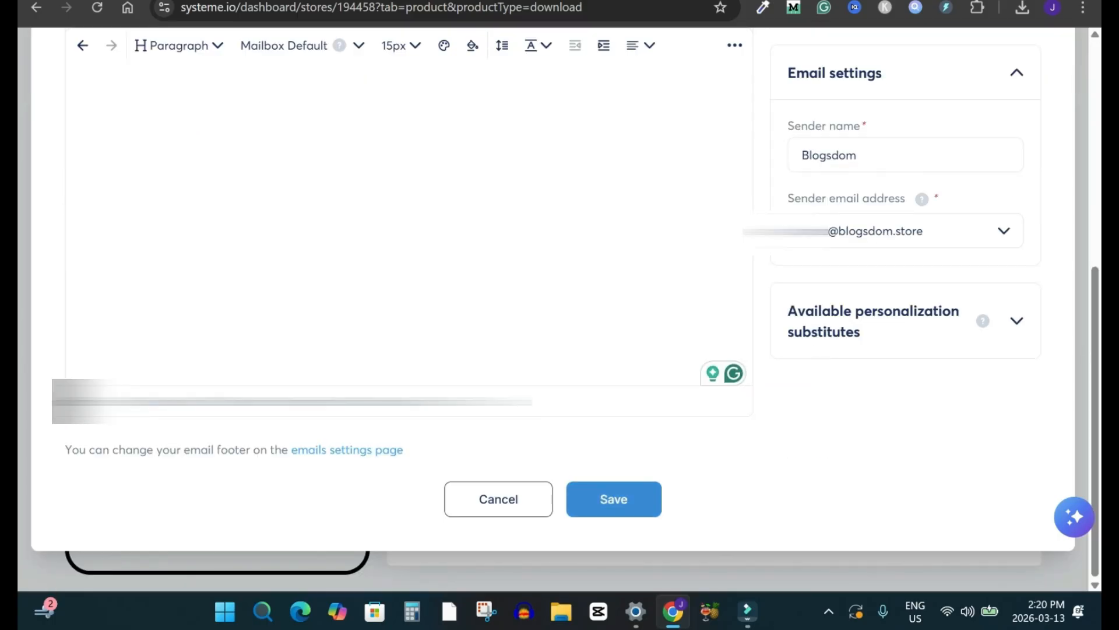
{"action": "left_click", "coordinate": [615, 499]}
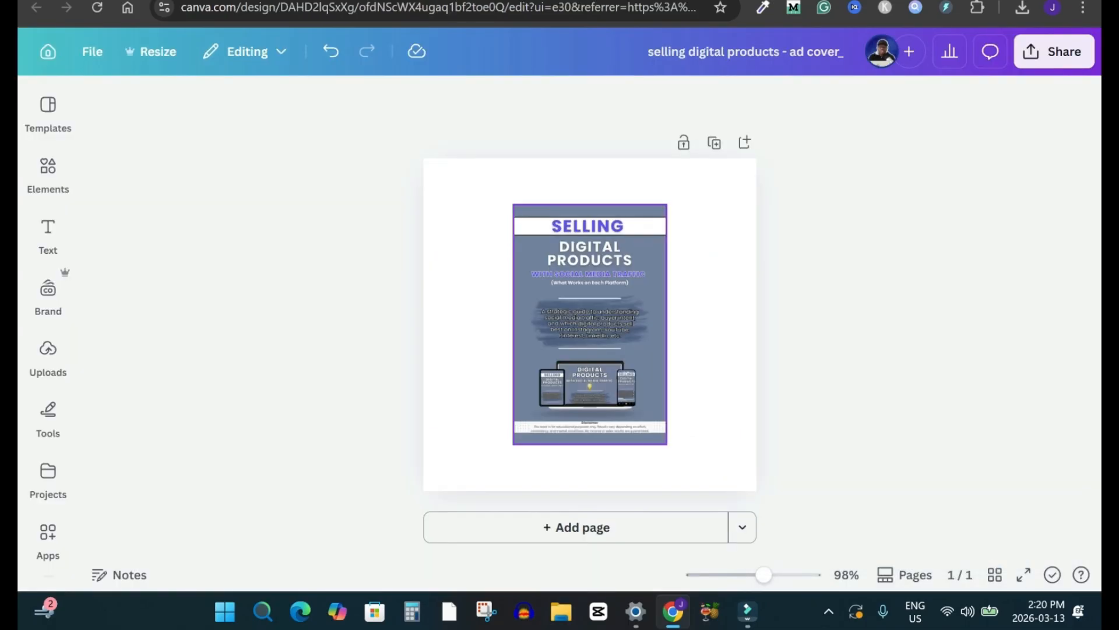
{"action": "left_click", "coordinate": [590, 324]}
{"action": "mouse_move", "coordinate": [590, 325]}
{"action": "left_mouse_down"}
{"action": "mouse_move", "coordinate": [590, 311]}
{"action": "mouse_move", "coordinate": [590, 324]}
{"action": "left_mouse_up"}
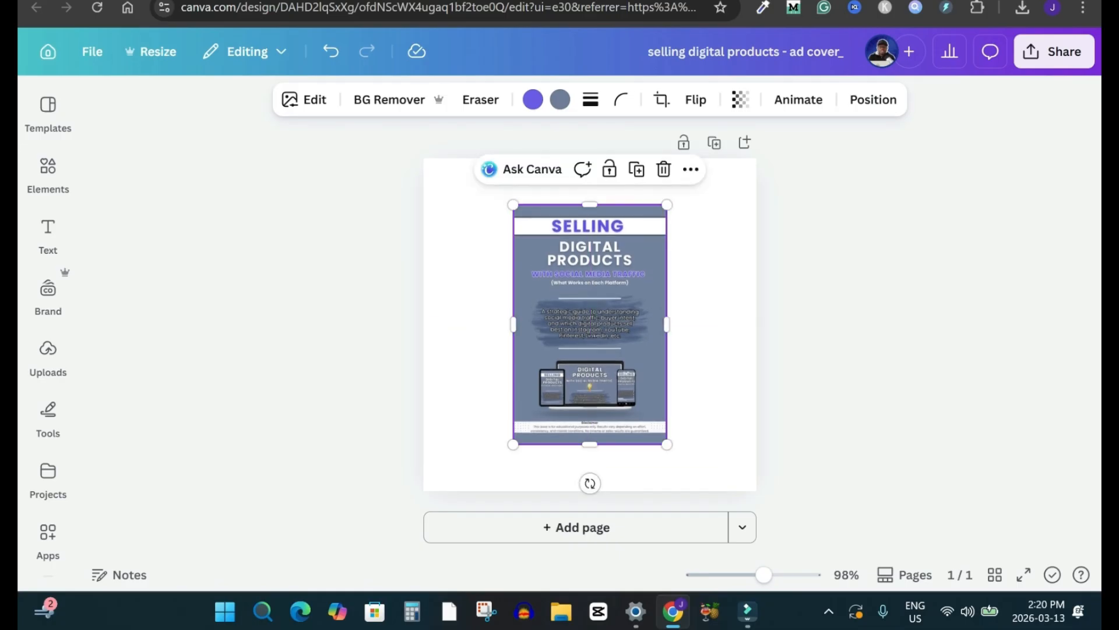
{"action": "left_click", "coordinate": [834, 325]}
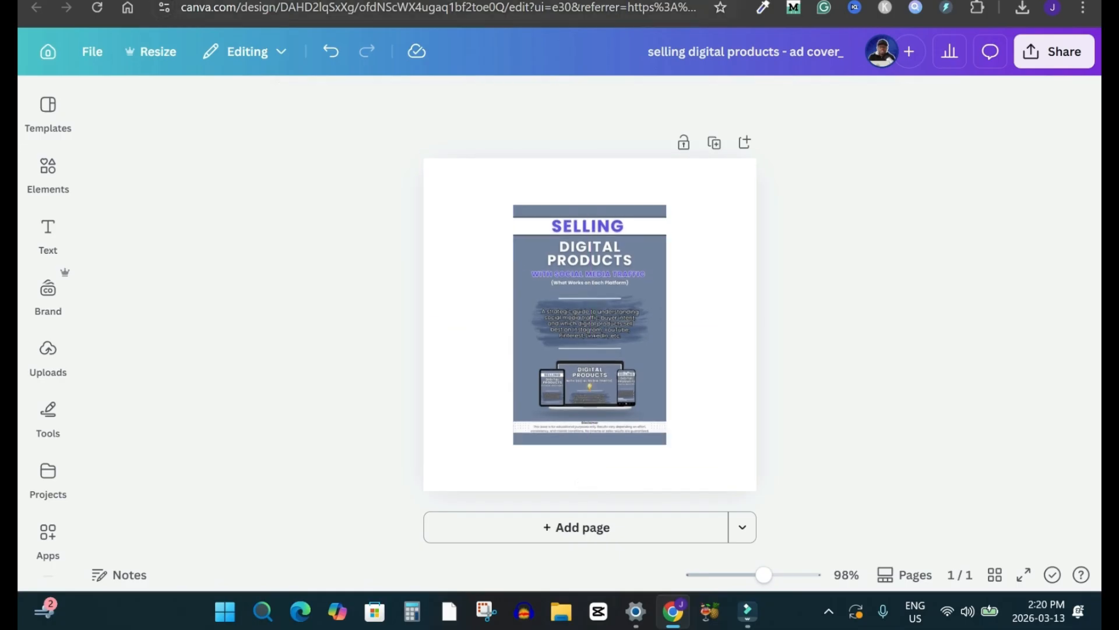
Step: Switch to systeme.io, choose the first Selling Digital Products cover from the library and crop it with the frame shifted slightly upward
{"action": "key", "text": "ctrl+shift+Tab"}
{"action": "key", "text": "ctrl+shift+Tab"}
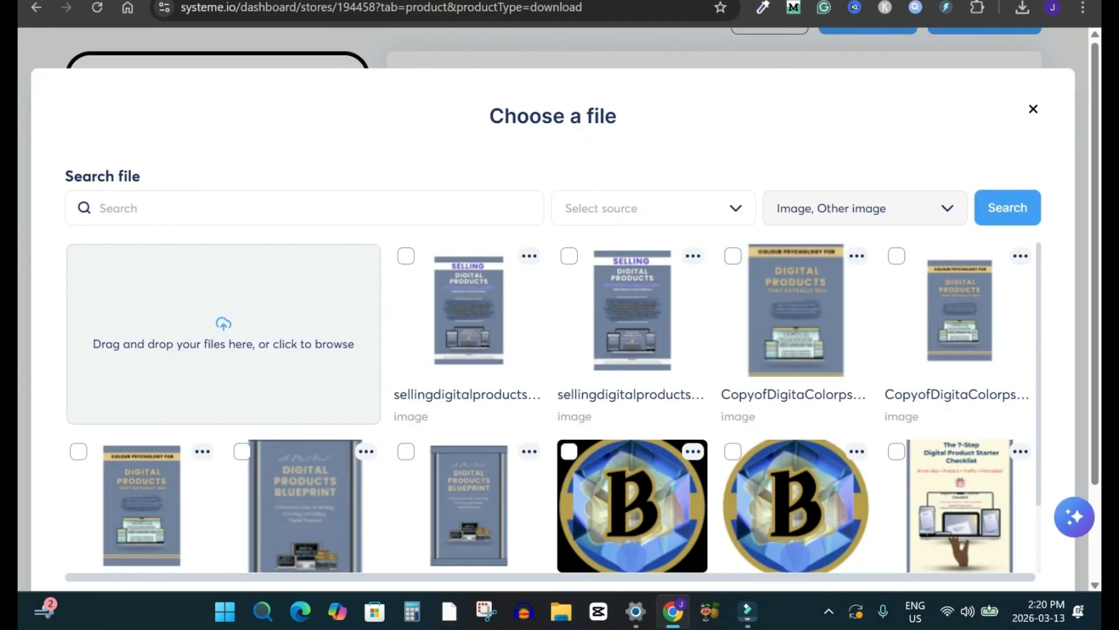
{"action": "left_click", "coordinate": [406, 256]}
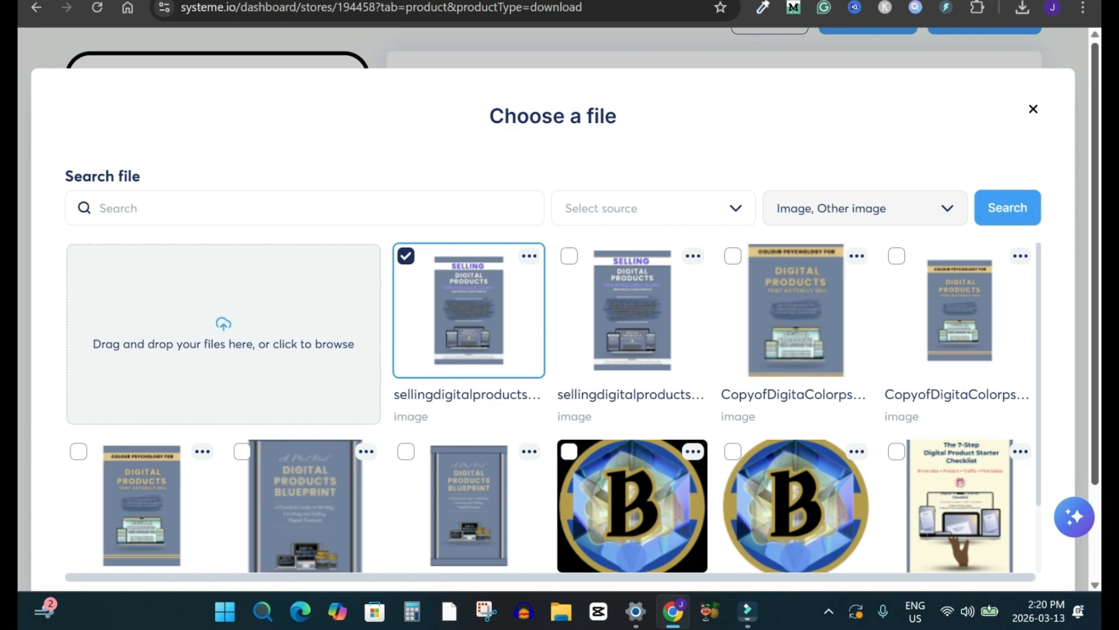
{"action": "left_click_drag", "start_coordinate": [1095, 327], "coordinate": [1096, 419]}
{"action": "left_click", "coordinate": [1010, 499]}
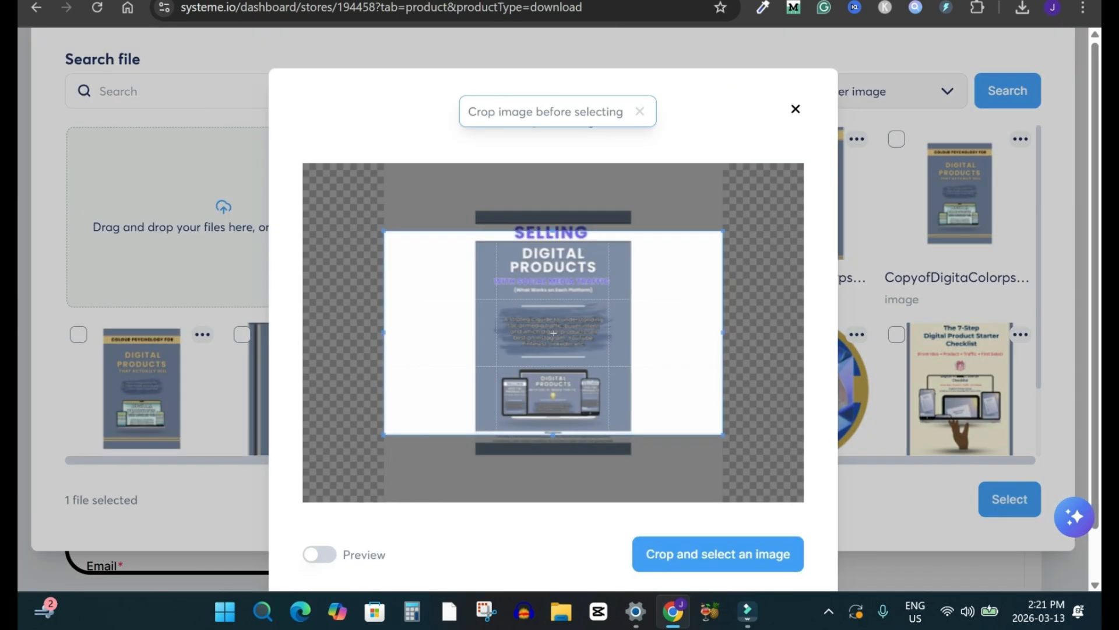
{"action": "left_click_drag", "start_coordinate": [553, 332], "coordinate": [553, 321]}
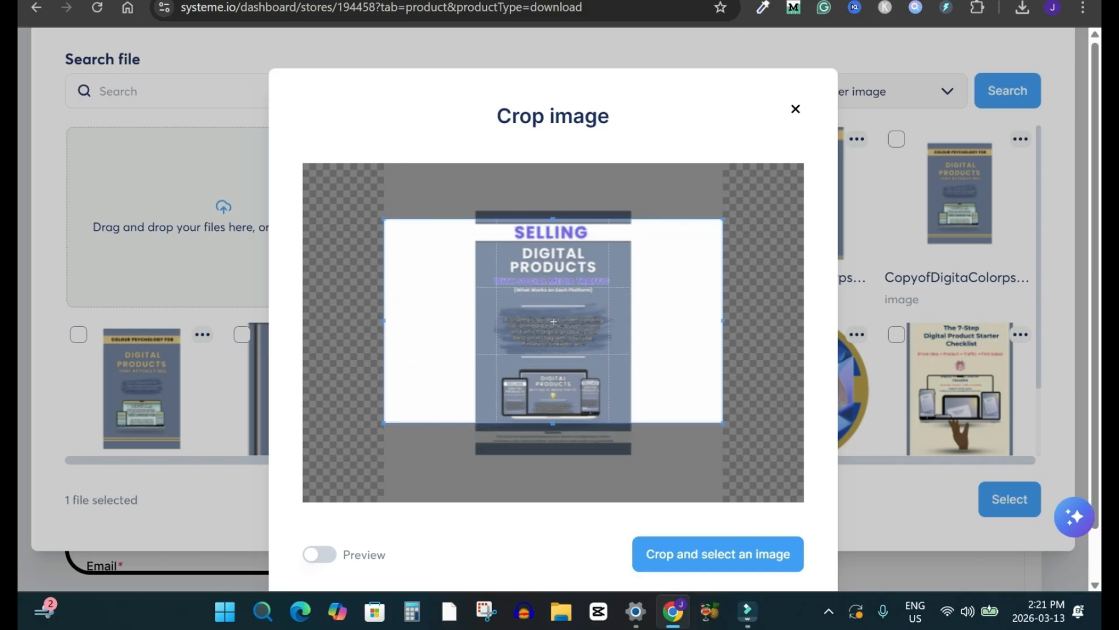
{"action": "left_click", "coordinate": [717, 554]}
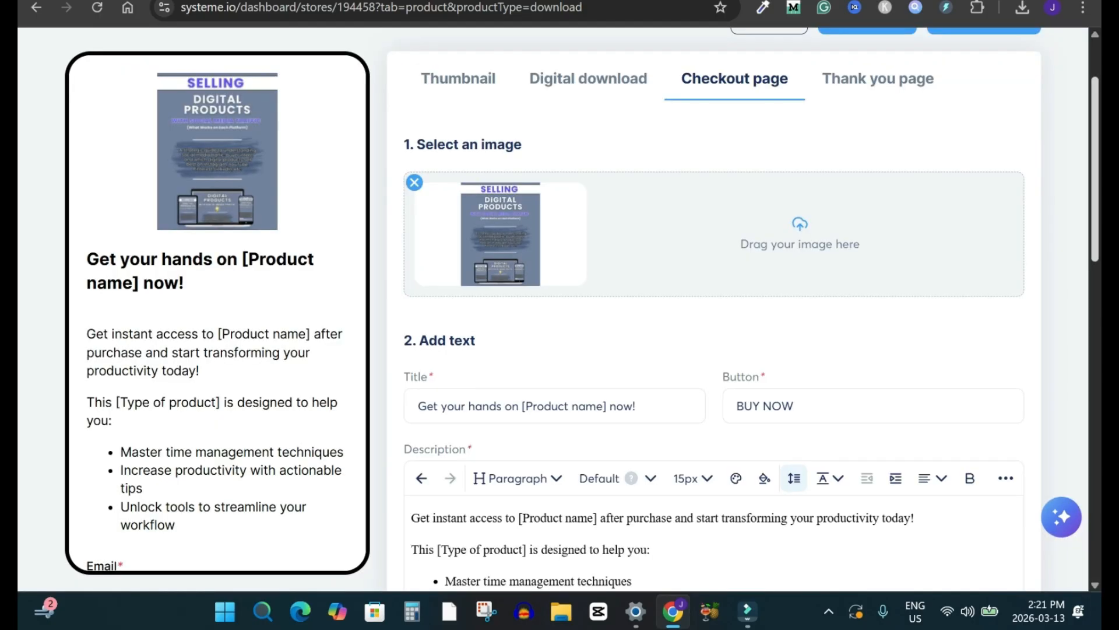
Step: Switch to the Canva ad cover design, shrink the cover image slightly and center it on the page
{"action": "key", "text": "ctrl+Tab"}
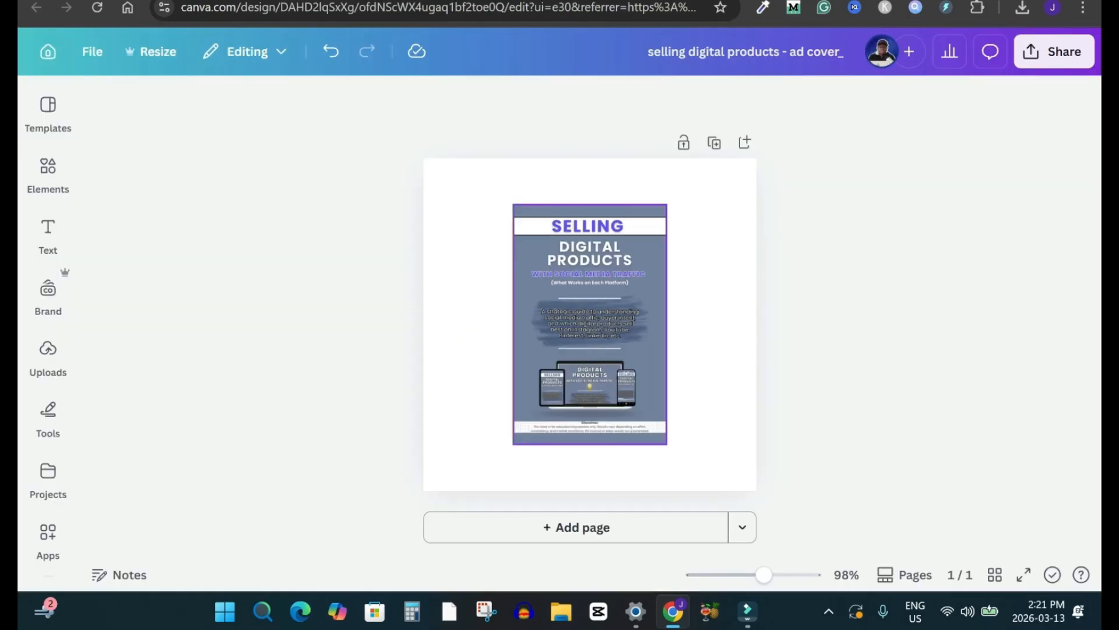
{"action": "left_click", "coordinate": [583, 324]}
{"action": "left_click_drag", "start_coordinate": [513, 204], "coordinate": [523, 219]}
{"action": "left_click_drag", "start_coordinate": [595, 332], "coordinate": [590, 324]}
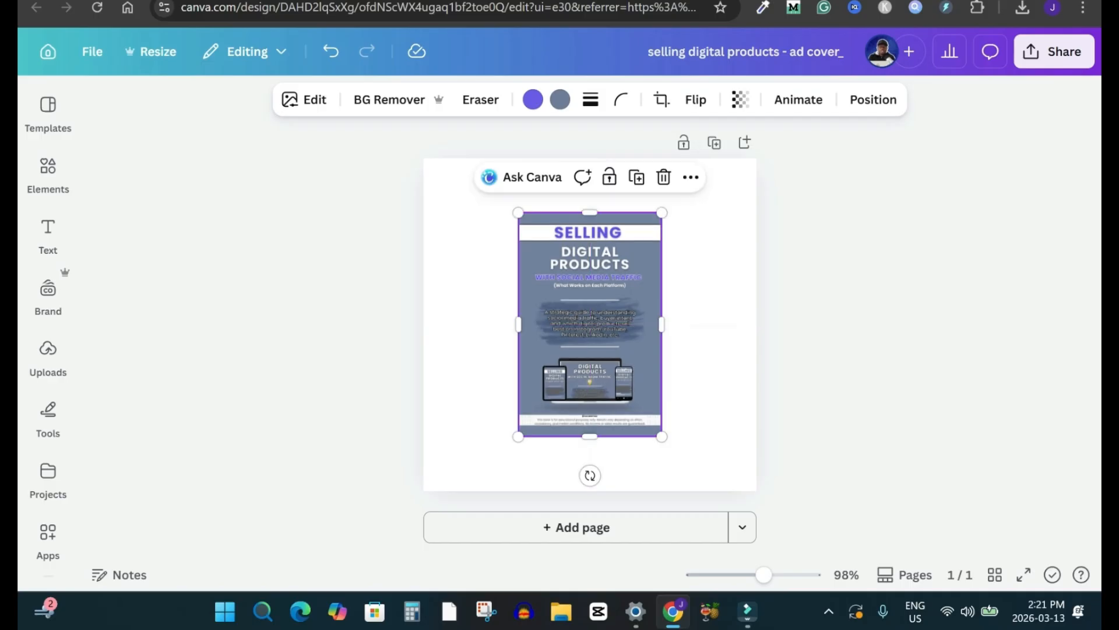
{"action": "left_click", "coordinate": [355, 303]}
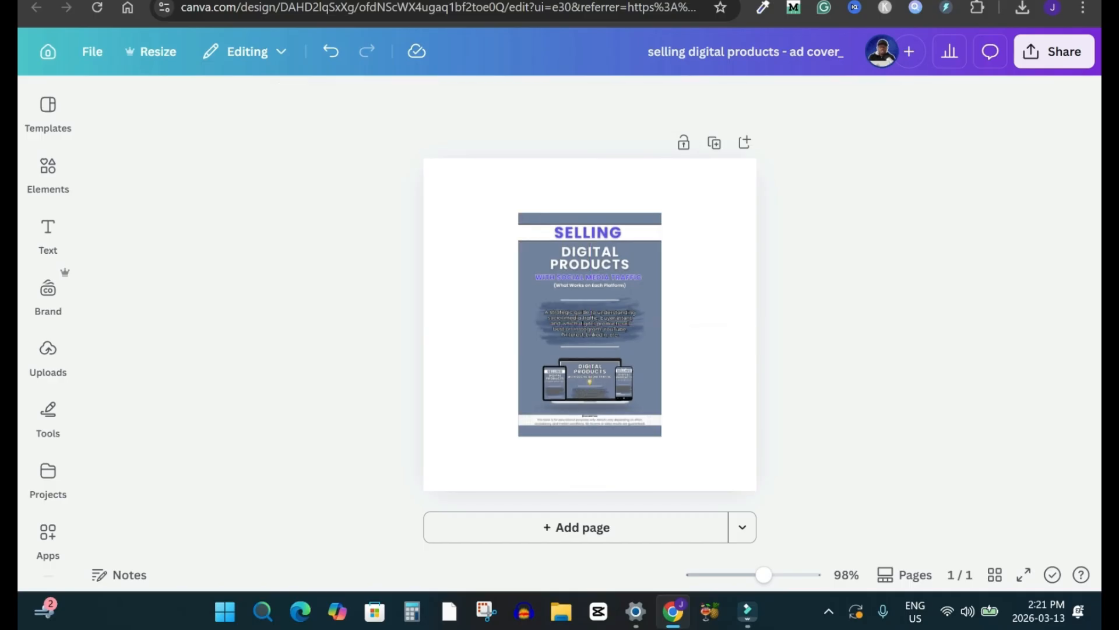
Step: Download the resized ad cover design as a PNG
{"action": "left_click", "coordinate": [1054, 51]}
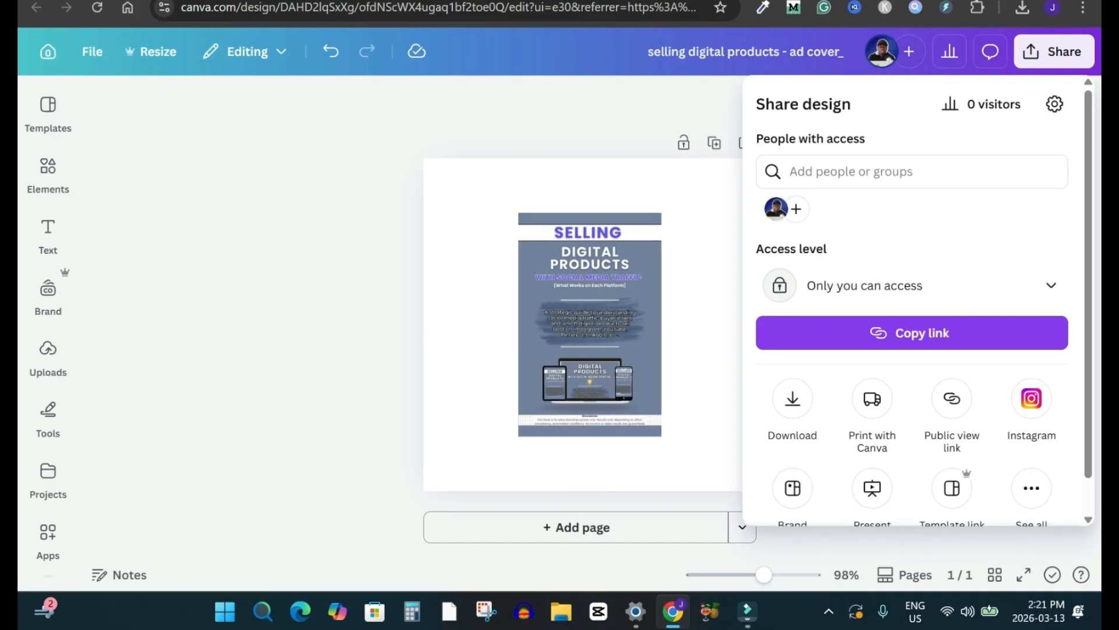
{"action": "left_click", "coordinate": [792, 398]}
{"action": "left_click", "coordinate": [913, 425]}
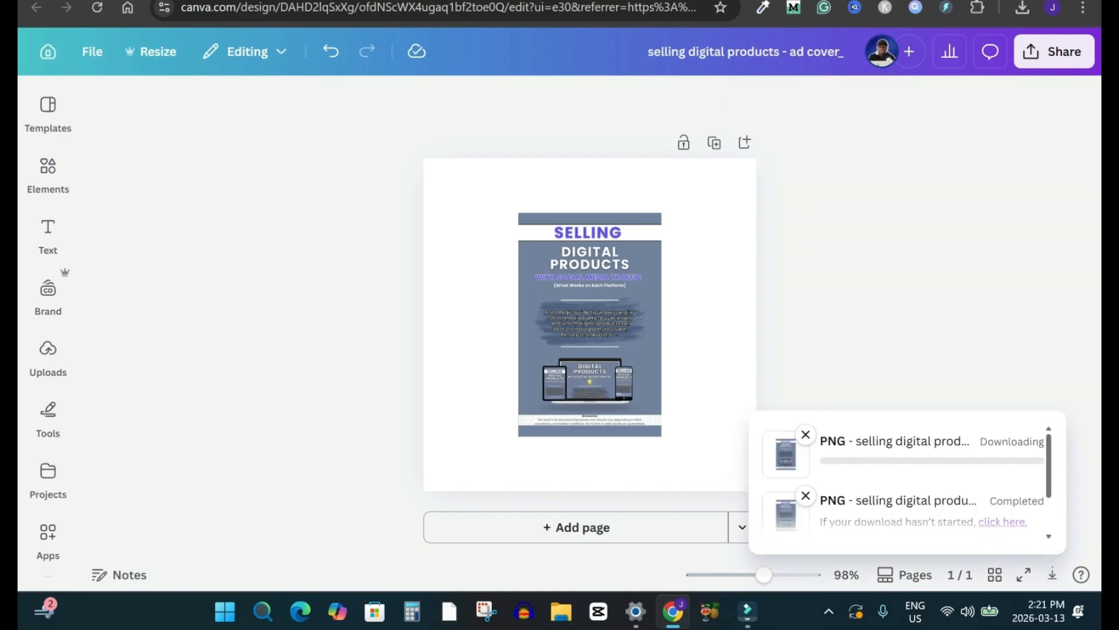
Step: Switch to systeme.io, remove the checkout page image and upload "selling digital products - ad cover_ (1).png" to the library
{"action": "left_click", "coordinate": [257, 1]}
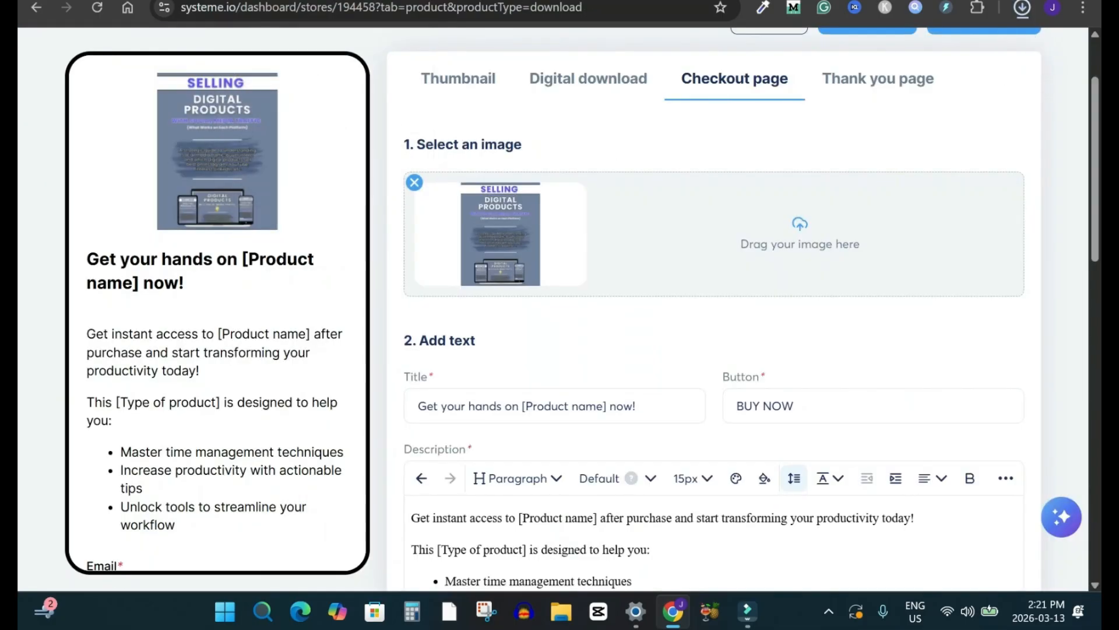
{"action": "left_click", "coordinate": [414, 183]}
{"action": "left_click", "coordinate": [800, 233]}
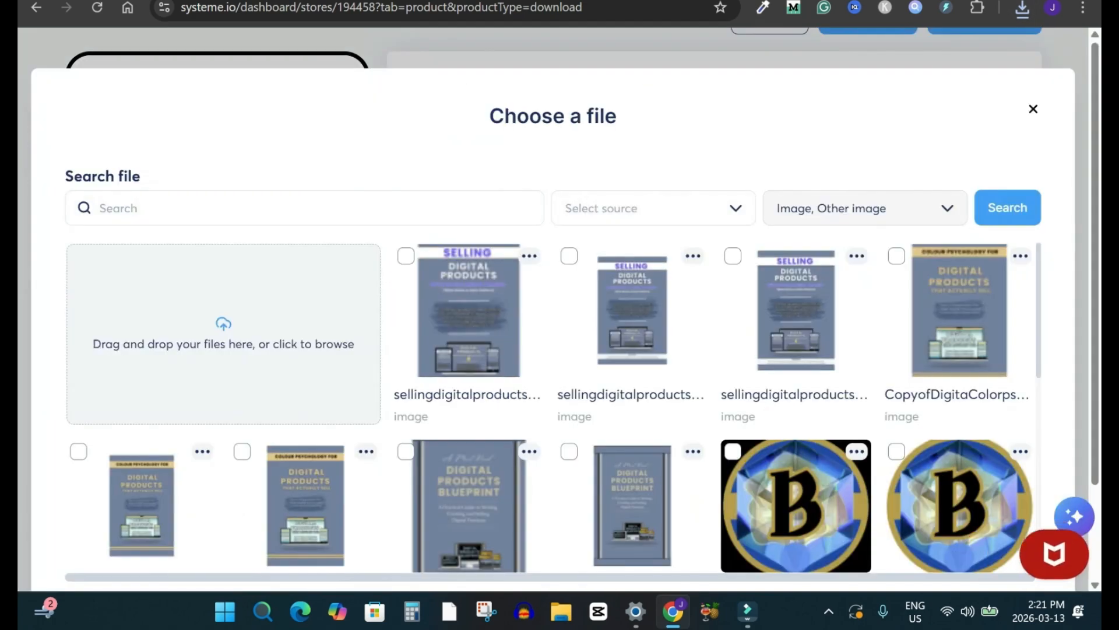
{"action": "left_click", "coordinate": [1022, 8]}
{"action": "left_click_drag", "start_coordinate": [851, 94], "coordinate": [216, 315]}
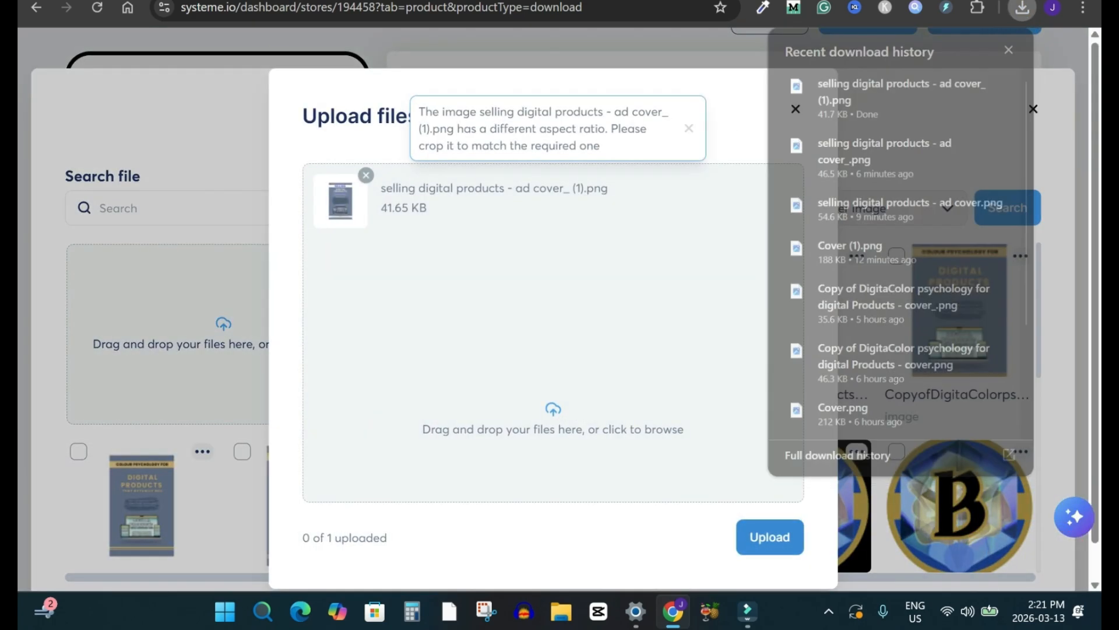
{"action": "left_click", "coordinate": [770, 537]}
{"action": "left_click", "coordinate": [775, 537]}
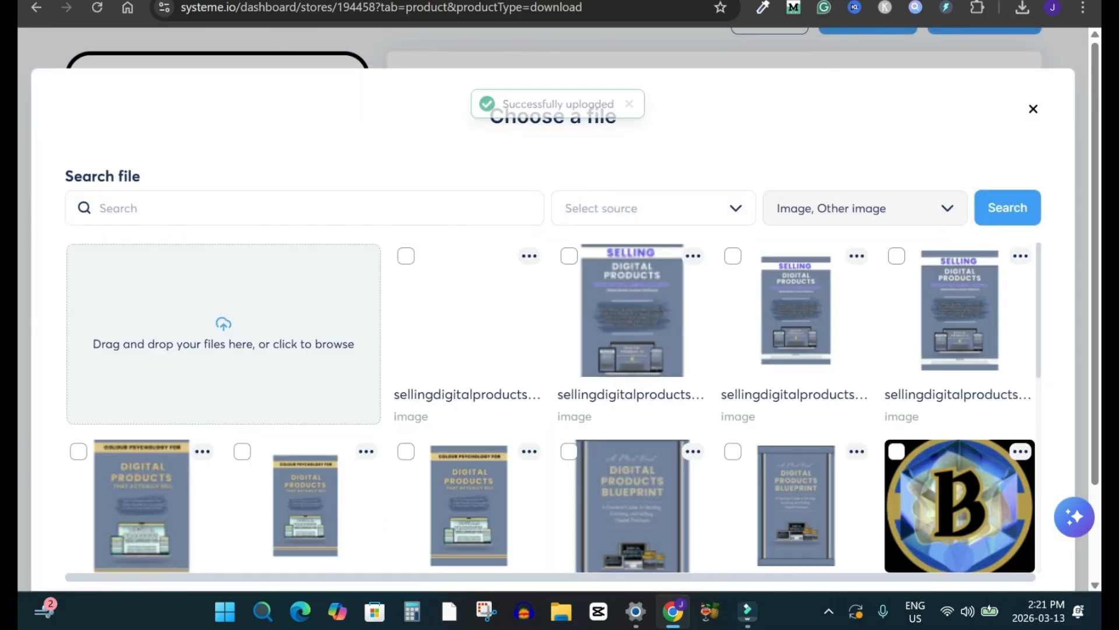
Step: Choose the newly uploaded cover for the checkout page and crop it with the full-width frame around the cover's middle
{"action": "left_click", "coordinate": [406, 256]}
{"action": "scroll", "coordinate": [406, 256], "scroll_direction": "down", "scroll_amount": 1}
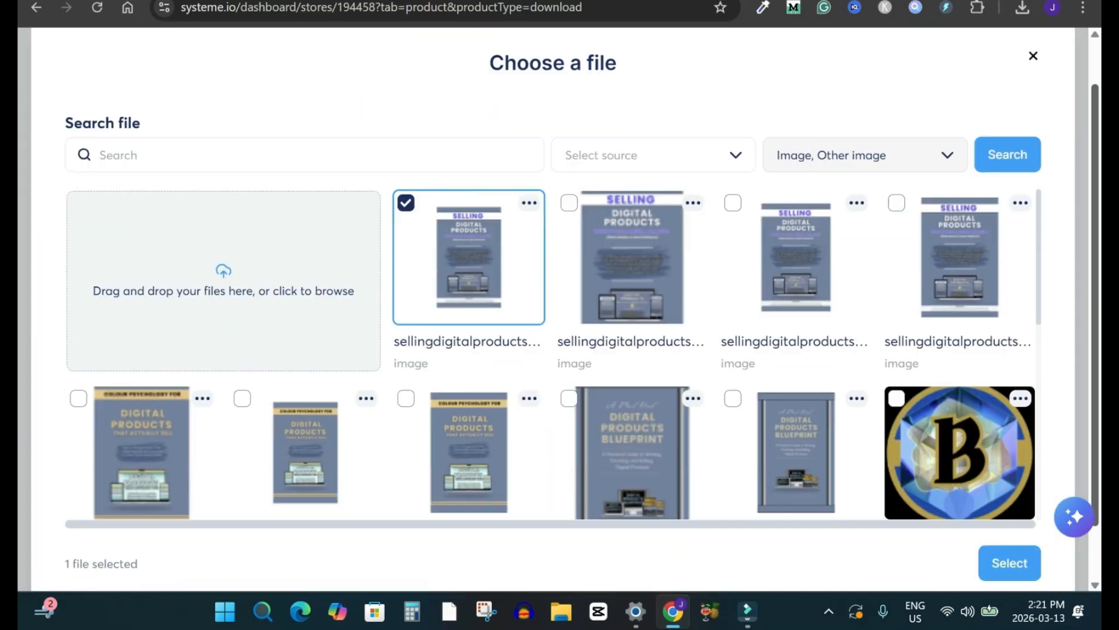
{"action": "scroll", "coordinate": [1010, 525], "scroll_direction": "down", "scroll_amount": 1}
{"action": "left_click", "coordinate": [1009, 499]}
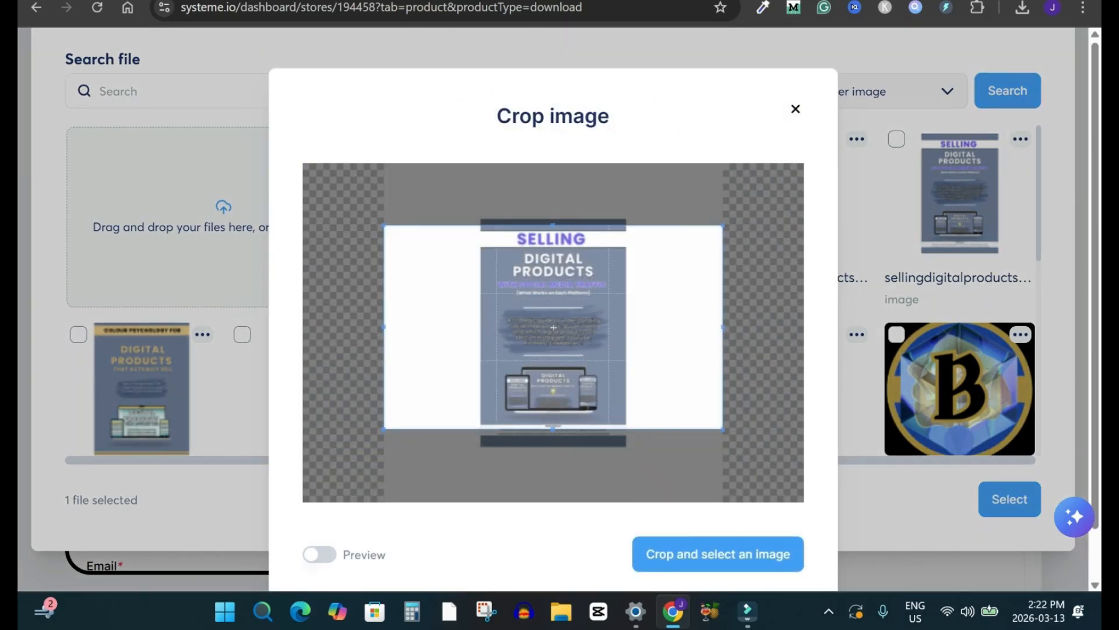
{"action": "left_click", "coordinate": [718, 554]}
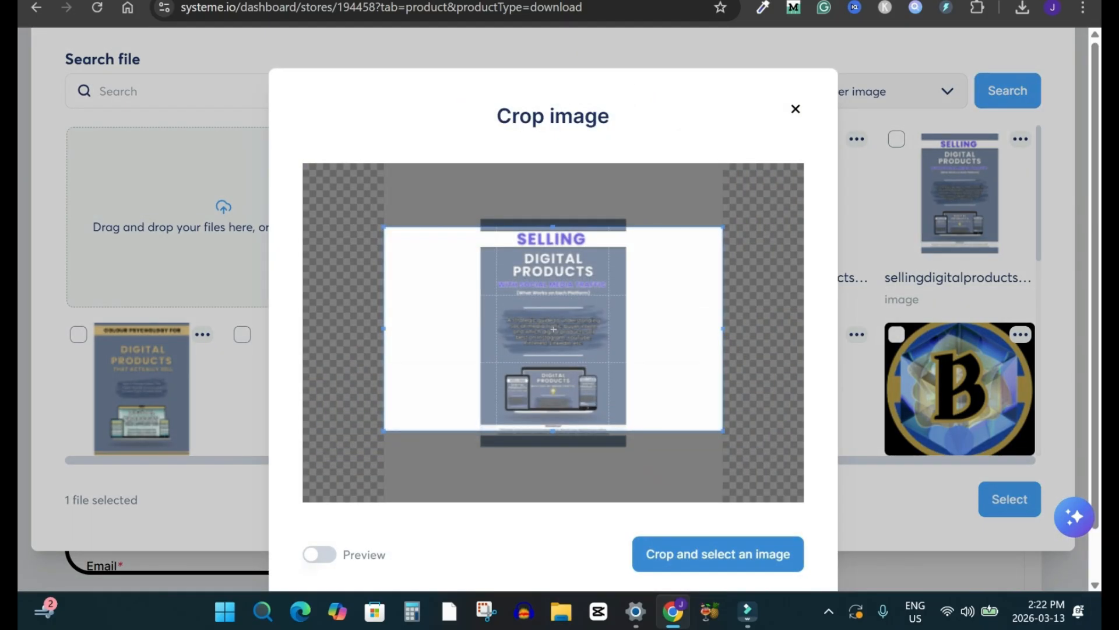
{"action": "scroll", "coordinate": [714, 309], "scroll_direction": "down", "scroll_amount": 3}
{"action": "scroll", "coordinate": [714, 309], "scroll_direction": "up", "scroll_amount": 3}
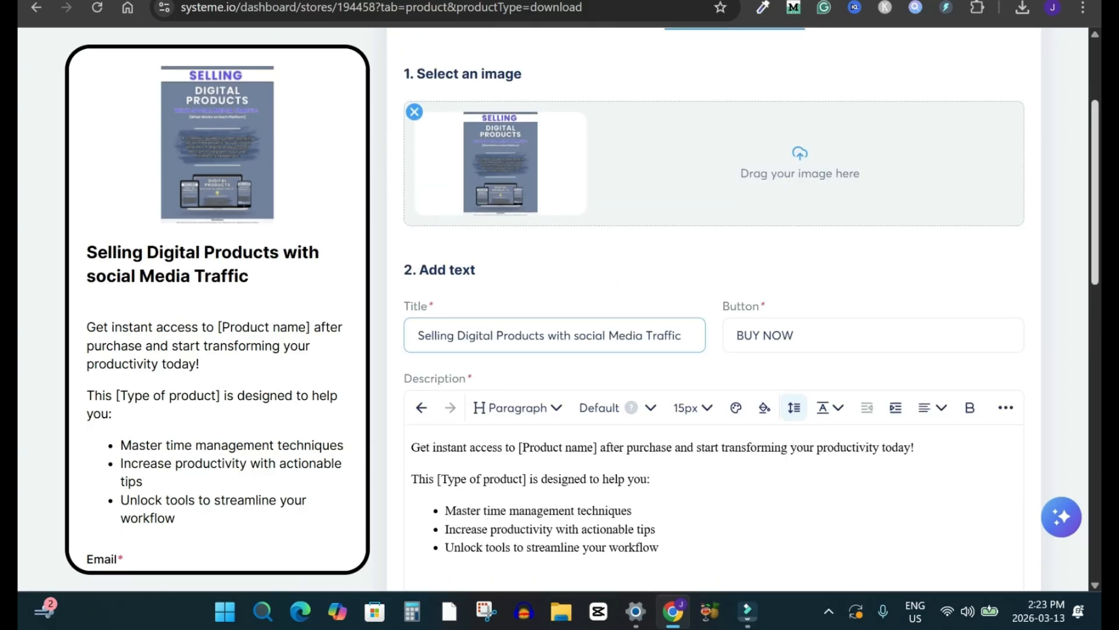
Step: Set the checkout title to "Selling Digital Products with social Media Traffic" and replace the whole placeholder description with the copied sales text
{"action": "scroll", "coordinate": [714, 309], "scroll_direction": "down", "scroll_amount": 3}
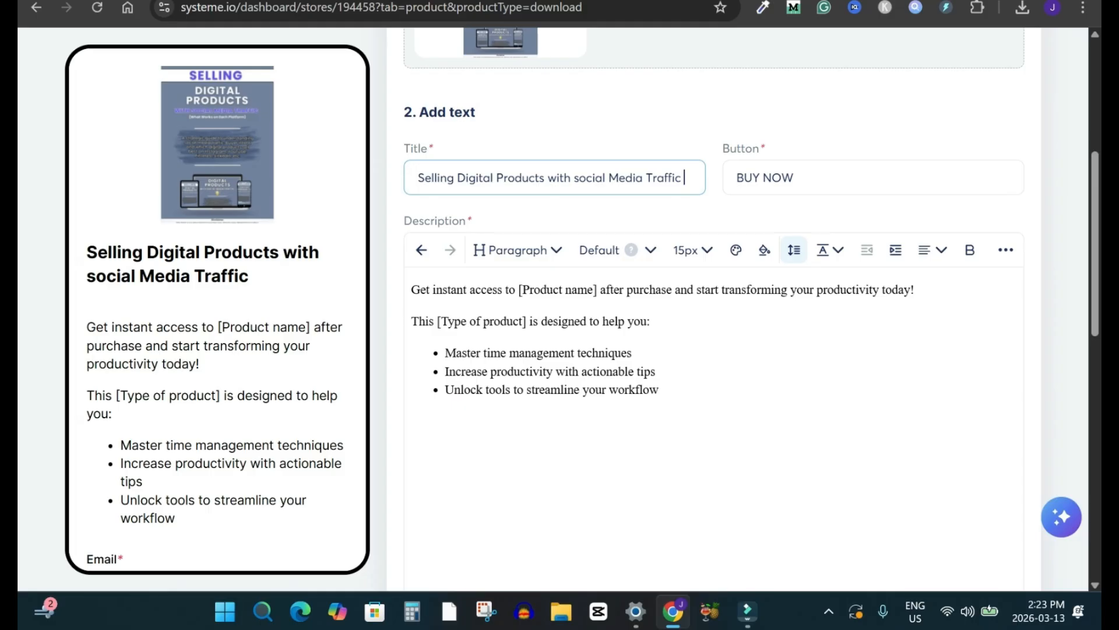
{"action": "left_click", "coordinate": [412, 290]}
{"action": "key", "text": "ctrl+a"}
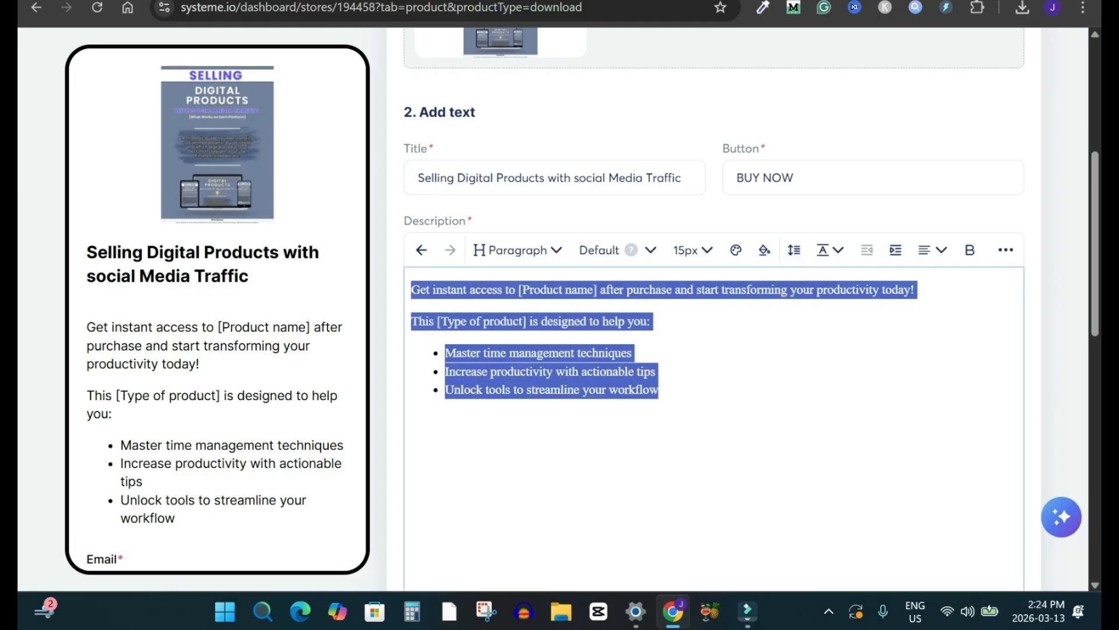
{"action": "type", "text": "Social media platforms provide one of the most powerful ways to promote and sell digital products online. When used correctly, they can help you attract the right audience, build trust, and turn attention into consistent sales. Inside Selling Digital Products with Social Media Traffic, you’ll learn how social media can be used strategically to promote digital products and connect with people who are already interested in what you offer. This guide explains practical ways to position your digital products on social platforms, attract targeted traffic, and convert that attention into real customers. The concepts are presented in simple, beginner-friendly explanations so you can understand how social media fits into a successful digital product business. Whether you are launching your first digital product or looking for better ways to promote an existing one, this ebook will help you understand how to use social media traffic more effectively. Learn how to turn social media activity into a powerful channel for digital product sales."}
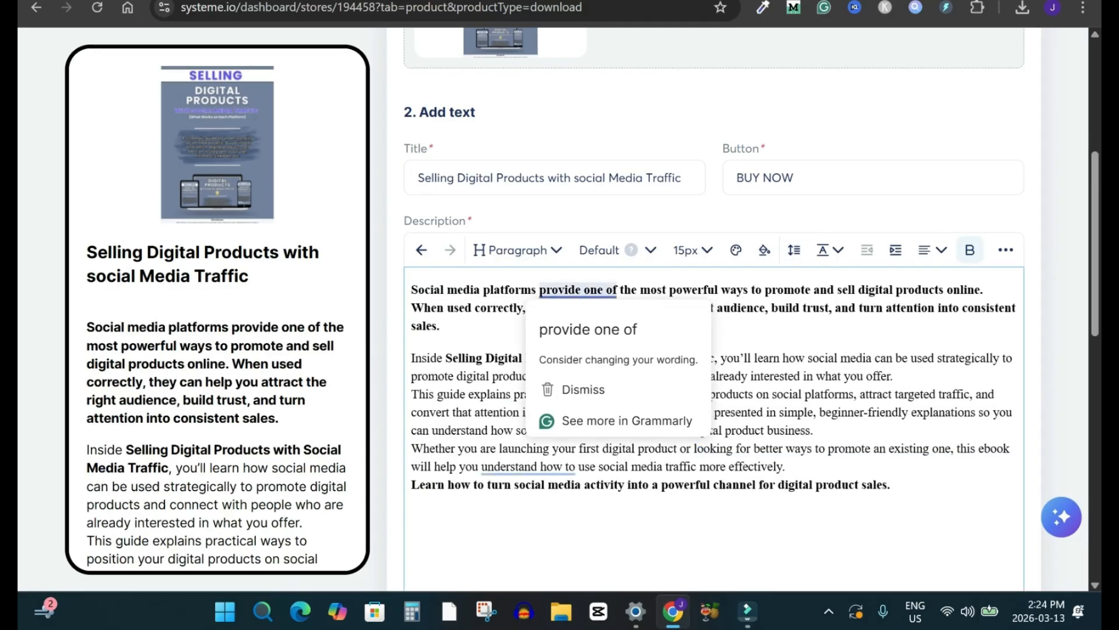
Step: Insert blank lines in the checkout description to separate its last four paragraphs
{"action": "left_click", "coordinate": [786, 467]}
{"action": "key", "text": "Return"}
{"action": "left_click", "coordinate": [814, 430]}
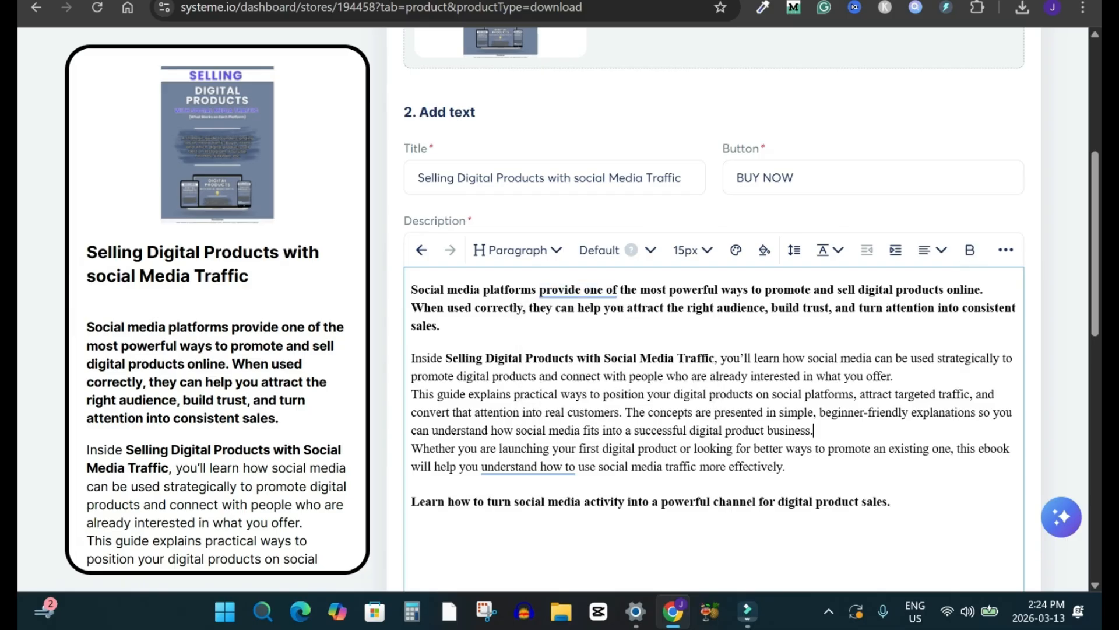
{"action": "key", "text": "Return"}
{"action": "left_click", "coordinate": [894, 377]}
{"action": "key", "text": "Return"}
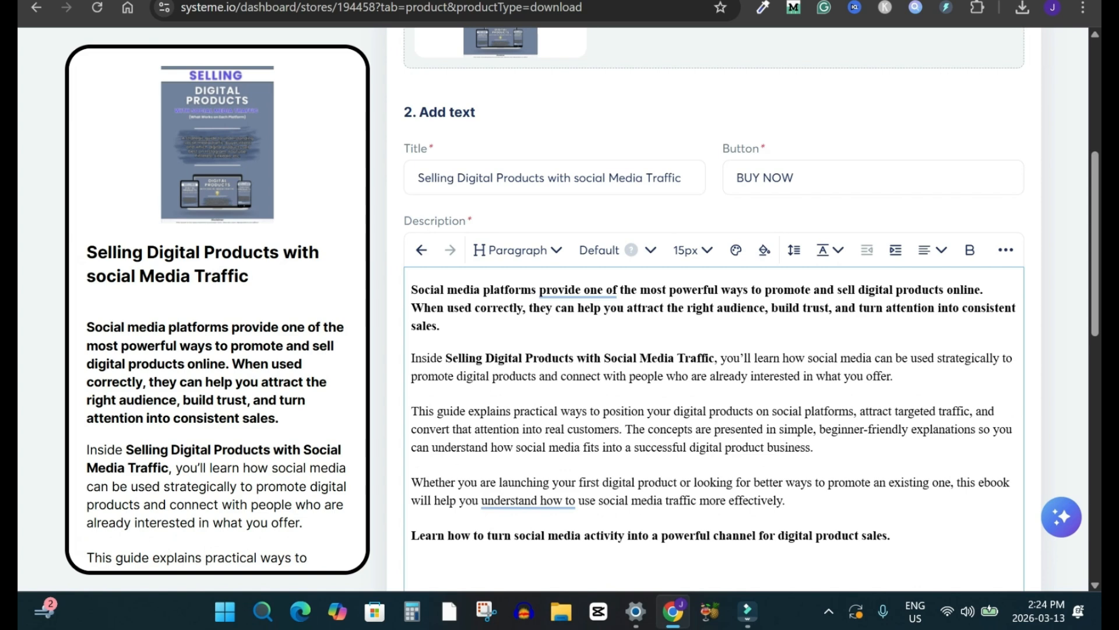
{"action": "left_click", "coordinate": [814, 448]}
Step: Remove the Country field from the checkout page's collected info and add a Last name field
{"action": "scroll", "coordinate": [714, 350], "scroll_direction": "down", "scroll_amount": 2}
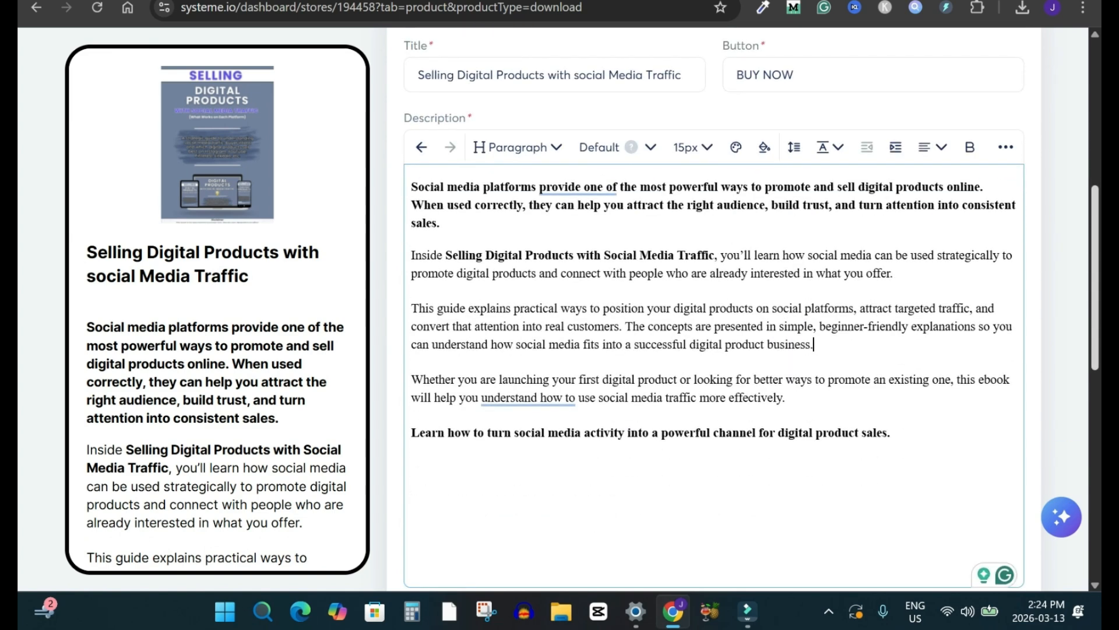
{"action": "scroll", "coordinate": [714, 350], "scroll_direction": "down", "scroll_amount": 2}
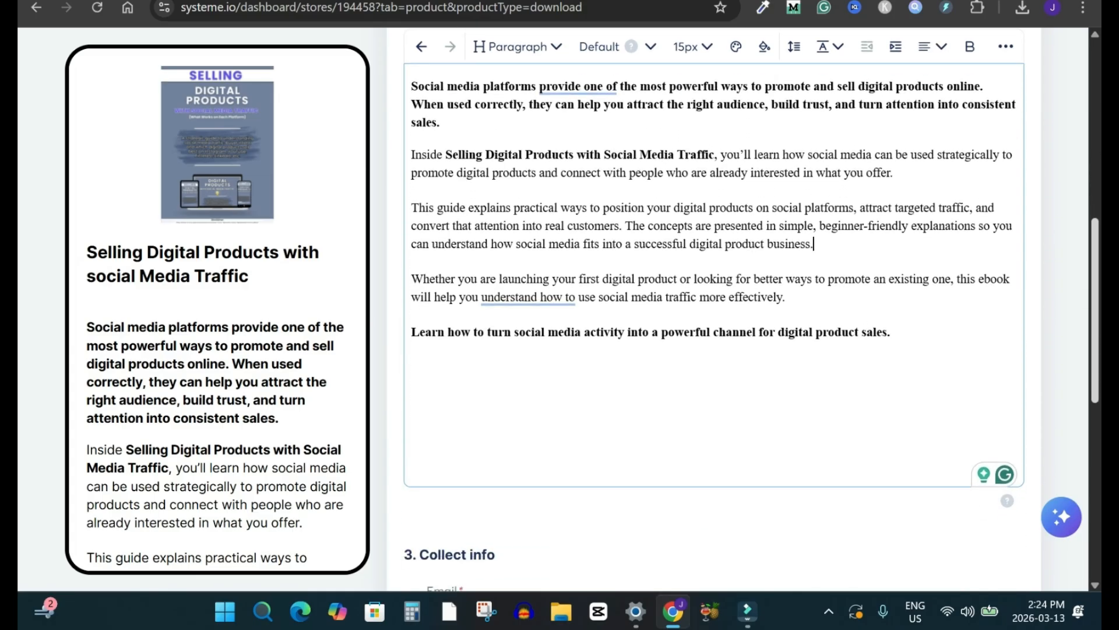
{"action": "scroll", "coordinate": [713, 350], "scroll_direction": "down", "scroll_amount": 1}
{"action": "scroll", "coordinate": [714, 349], "scroll_direction": "up", "scroll_amount": 2}
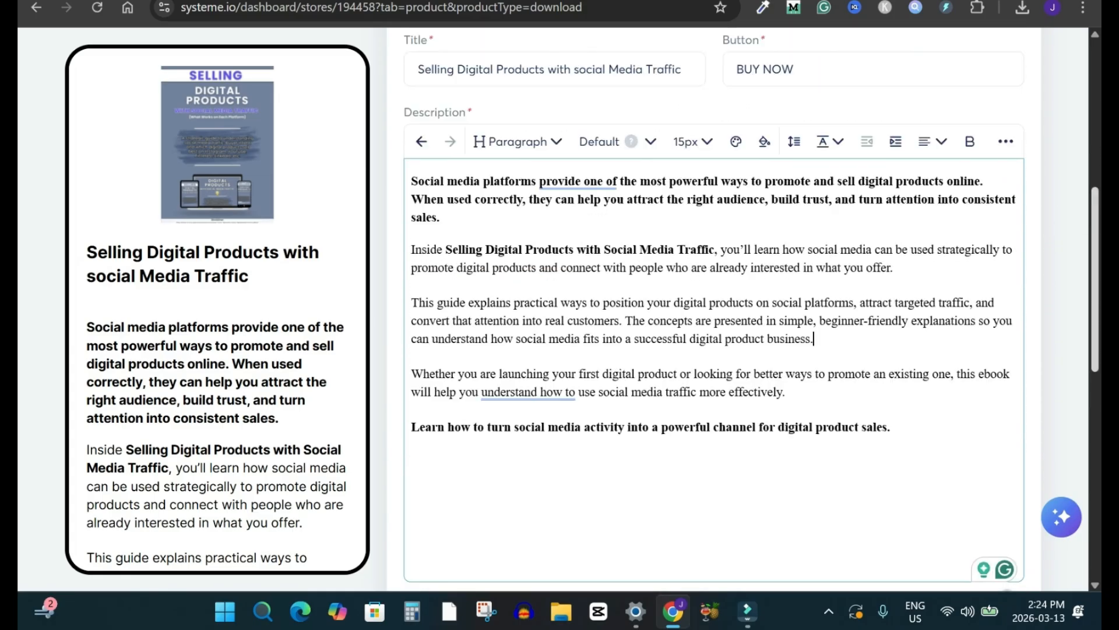
{"action": "scroll", "coordinate": [714, 350], "scroll_direction": "down", "scroll_amount": 10}
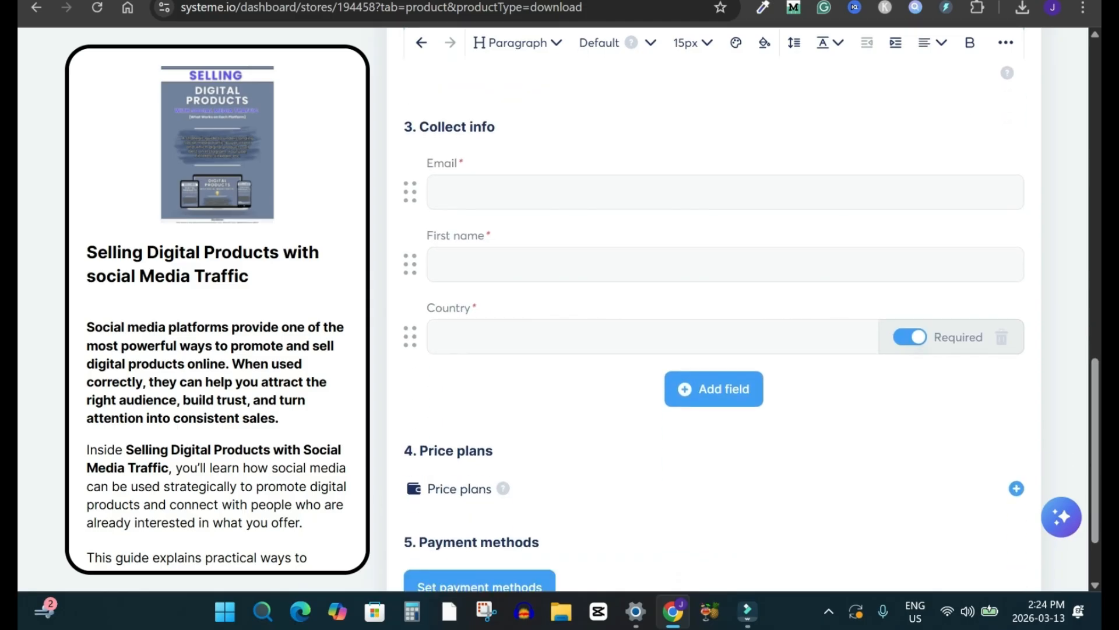
{"action": "left_click", "coordinate": [1001, 337]}
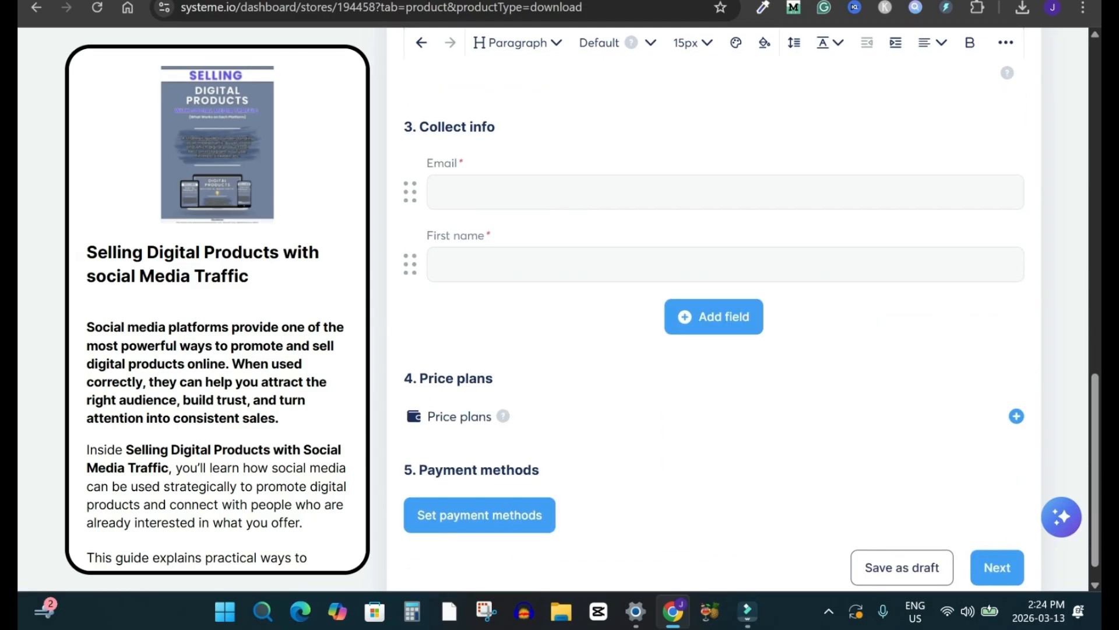
{"action": "left_click", "coordinate": [714, 315]}
{"action": "left_click", "coordinate": [672, 354]}
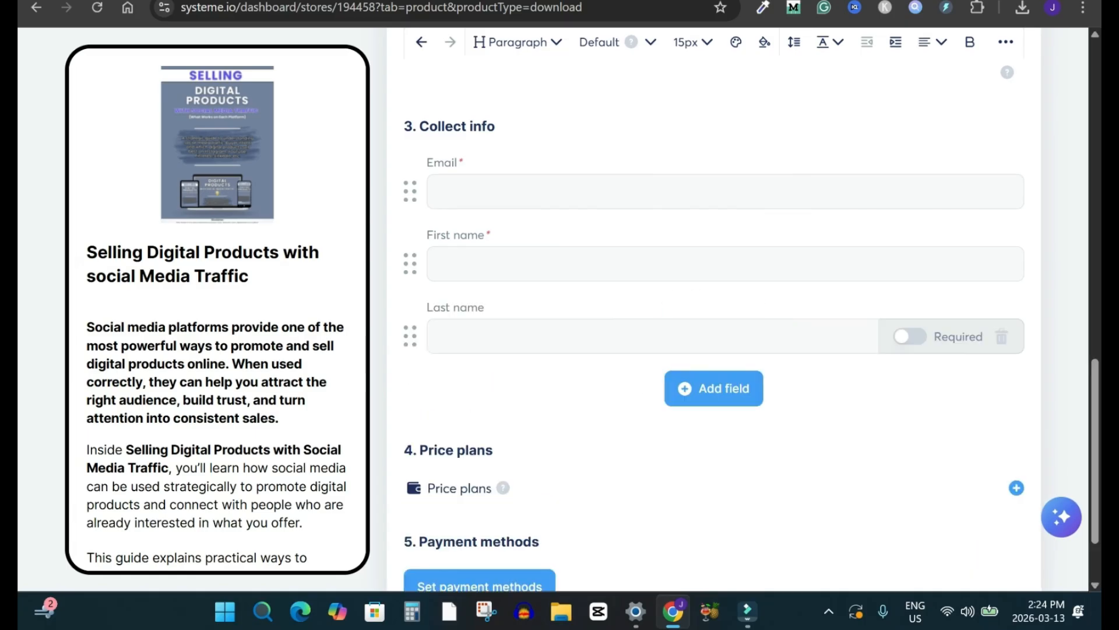
Step: Reorder the checkout page's collected info so the Email field comes last, below First name and Last name
{"action": "left_click_drag", "start_coordinate": [410, 191], "coordinate": [410, 336]}
{"action": "scroll", "coordinate": [713, 309], "scroll_direction": "down", "scroll_amount": 2}
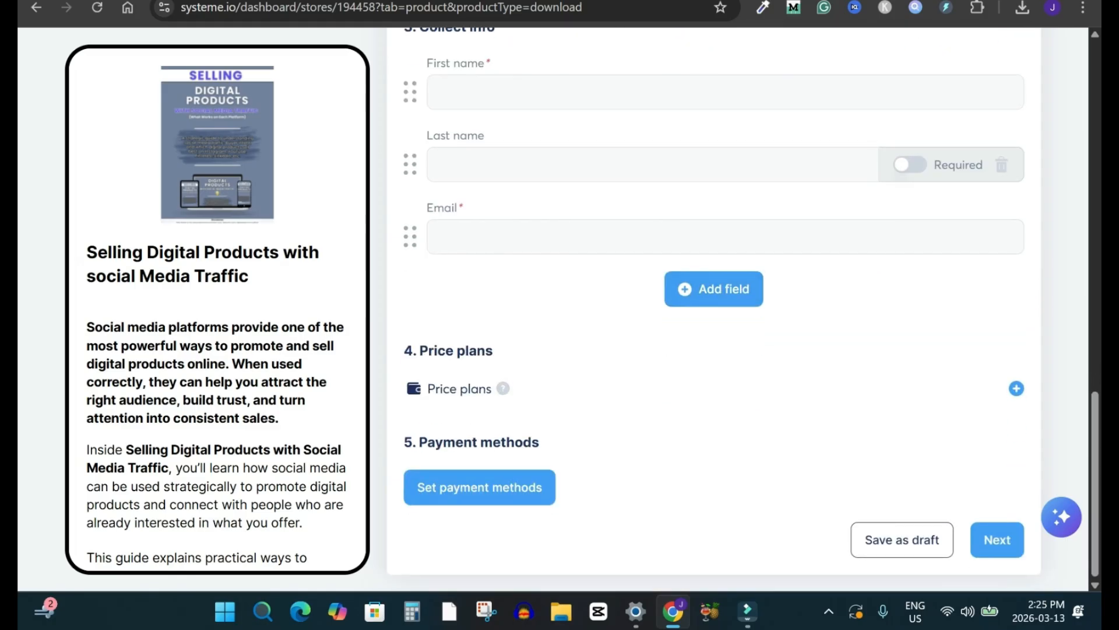
{"action": "left_click", "coordinate": [1016, 388]}
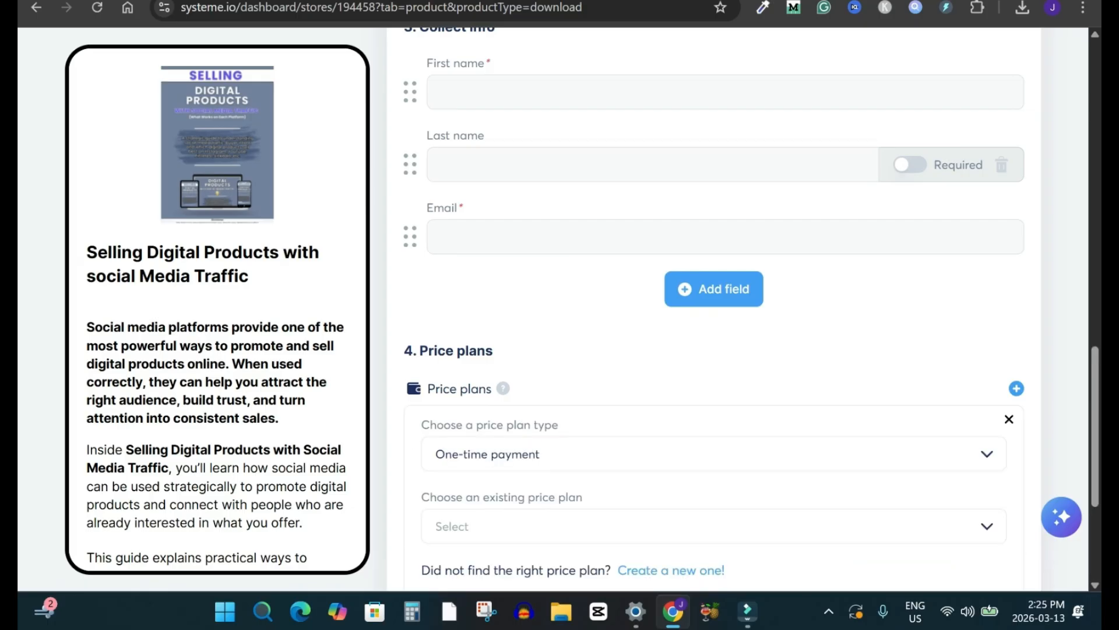
{"action": "scroll", "coordinate": [713, 309], "scroll_direction": "down", "scroll_amount": 3}
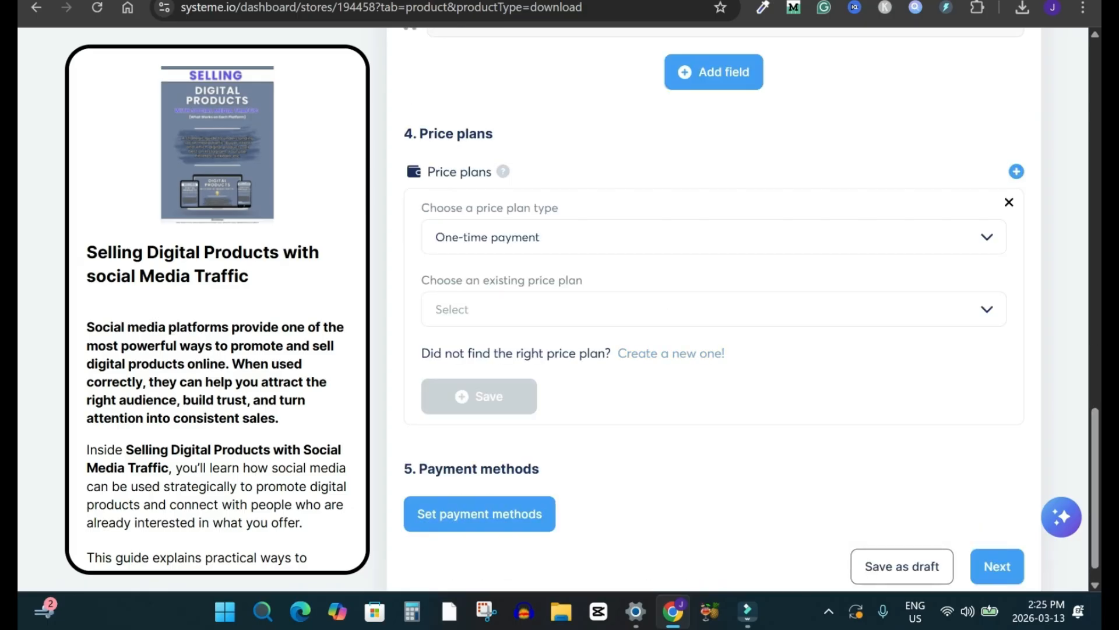
{"action": "left_click", "coordinate": [671, 354]}
{"action": "left_click", "coordinate": [1009, 202]}
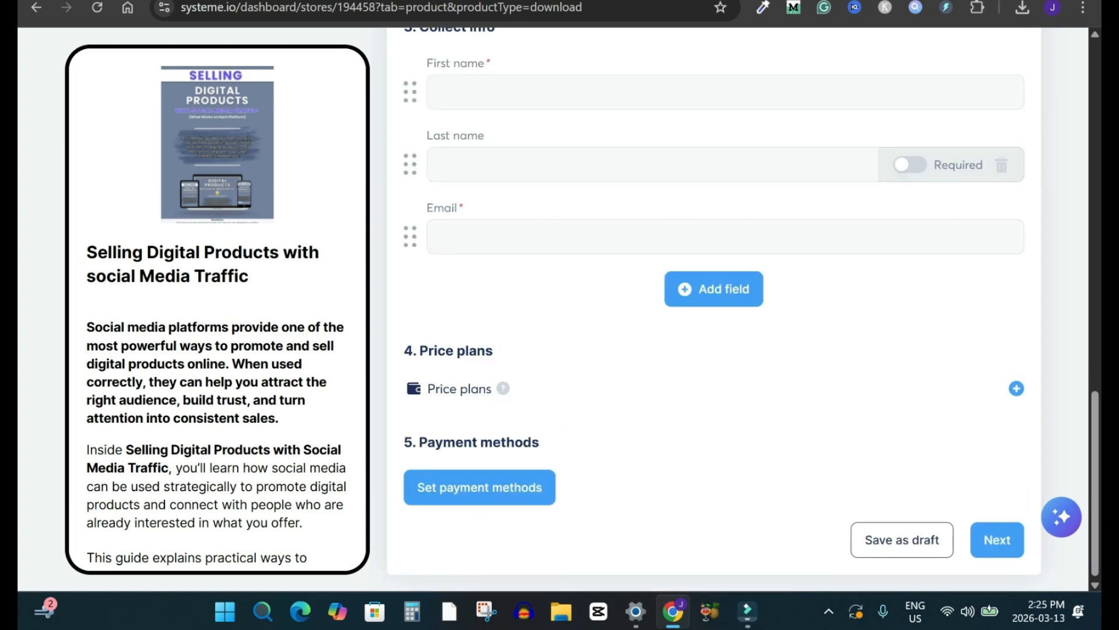
Step: Start a new price plan and name it "Selling Digital Products with social Media Traffic" for both the order form and the dashboard
{"action": "left_click", "coordinate": [1016, 388]}
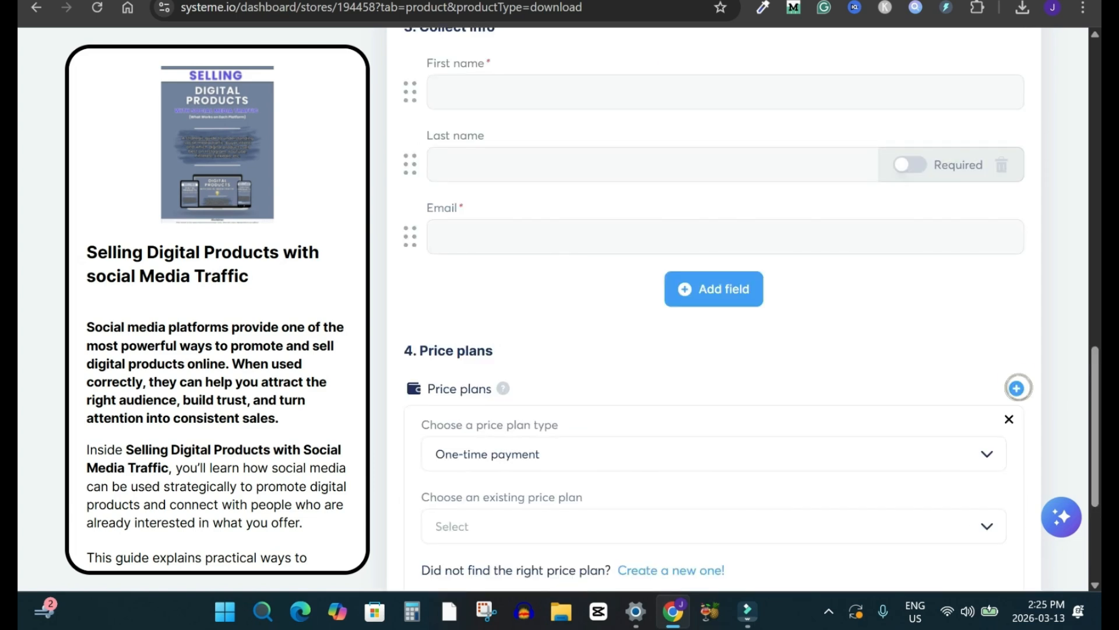
{"action": "scroll", "coordinate": [1018, 387], "scroll_direction": "down", "scroll_amount": 2}
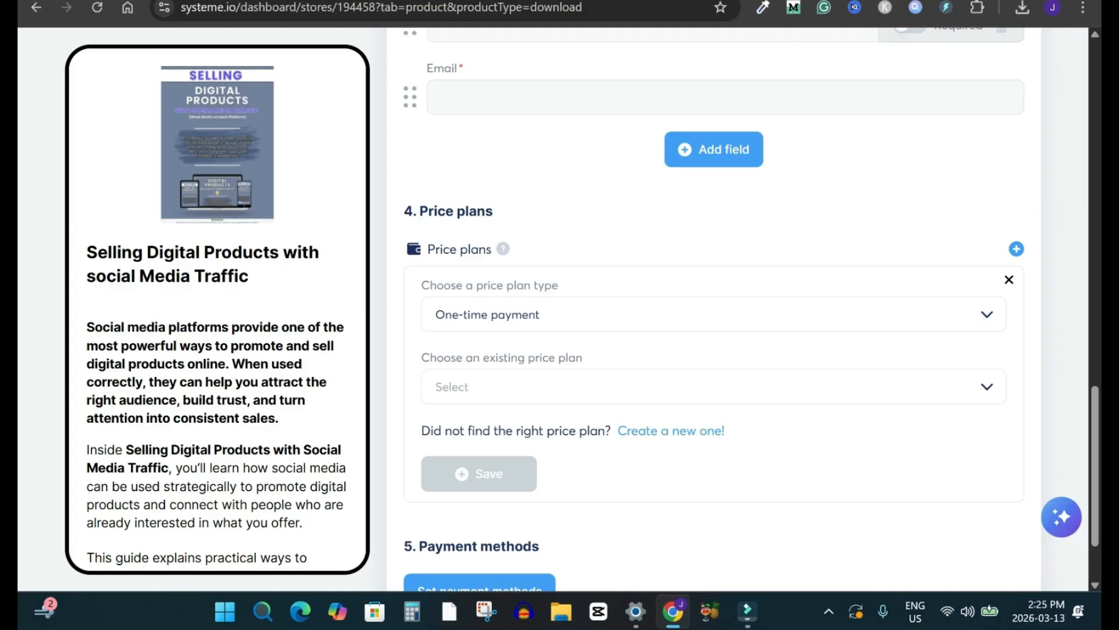
{"action": "left_click", "coordinate": [986, 386]}
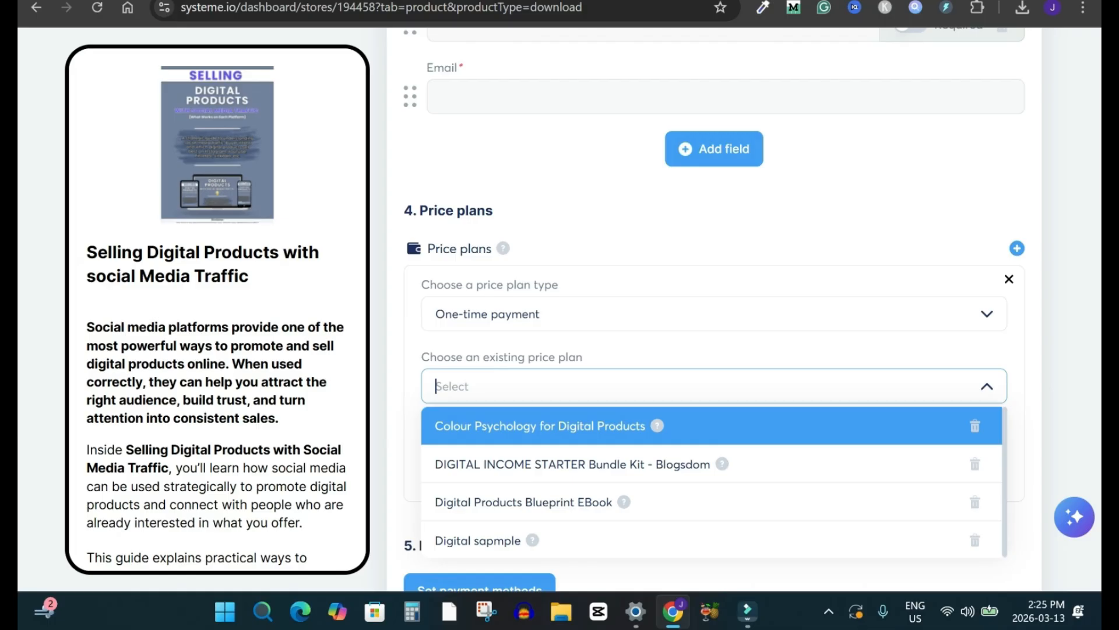
{"action": "left_click", "coordinate": [986, 386]}
{"action": "left_click", "coordinate": [672, 430]}
{"action": "left_click_drag", "start_coordinate": [249, 277], "coordinate": [86, 253]}
{"action": "key", "text": "ctrl+c"}
{"action": "left_click", "coordinate": [563, 314]}
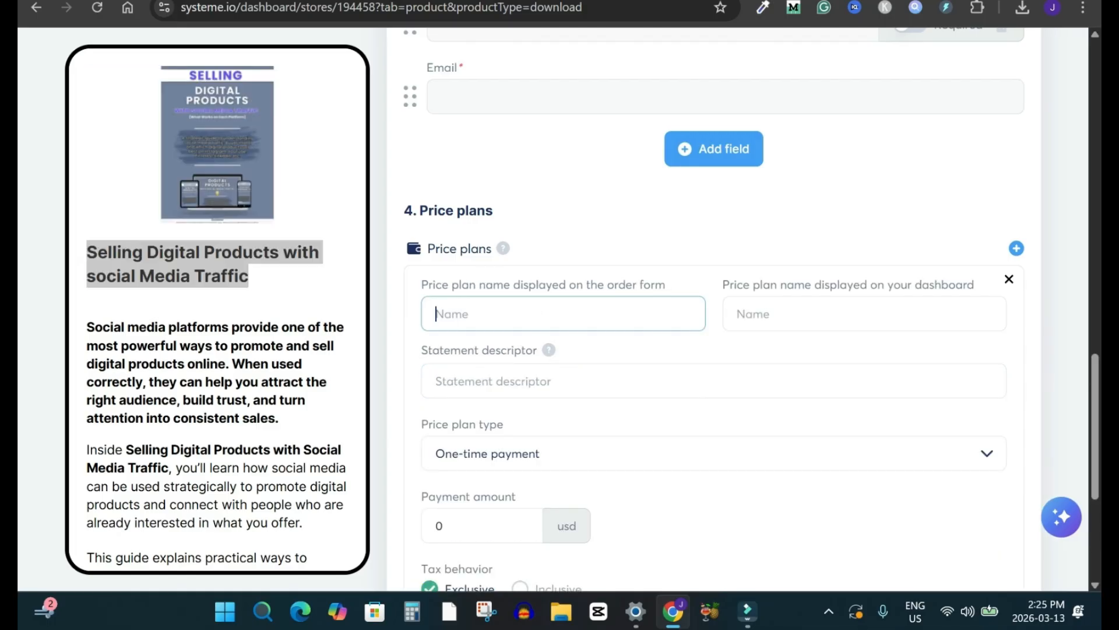
{"action": "key", "text": "ctrl+v"}
{"action": "left_click", "coordinate": [864, 314]}
{"action": "key", "text": "ctrl+v"}
Step: Set the price plan's statement descriptor to "SellDigitalProducts"
{"action": "left_click", "coordinate": [714, 380]}
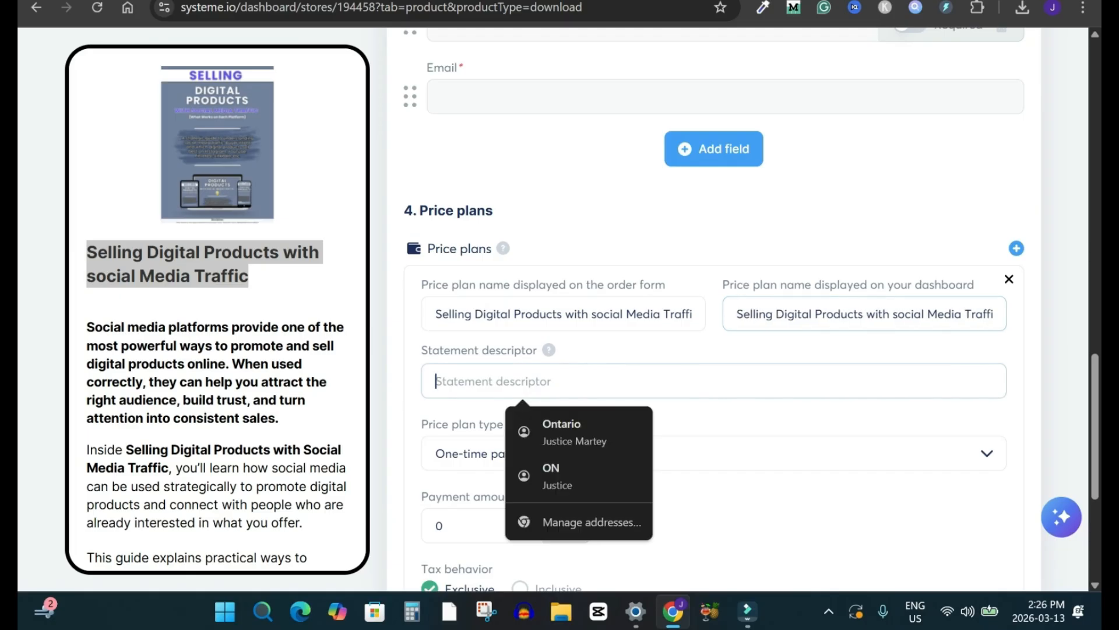
{"action": "key", "text": "ctrl+v"}
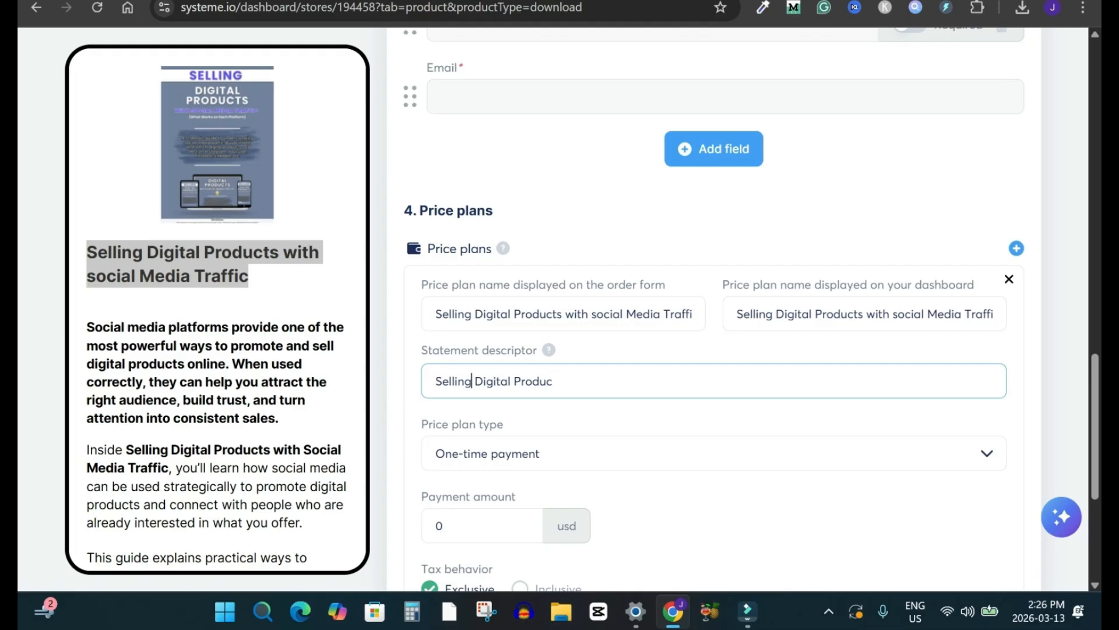
{"action": "key", "text": "BackSpace"}
{"action": "key", "text": "BackSpace"}
{"action": "key", "text": "BackSpace"}
{"action": "key", "text": "BackSpace"}
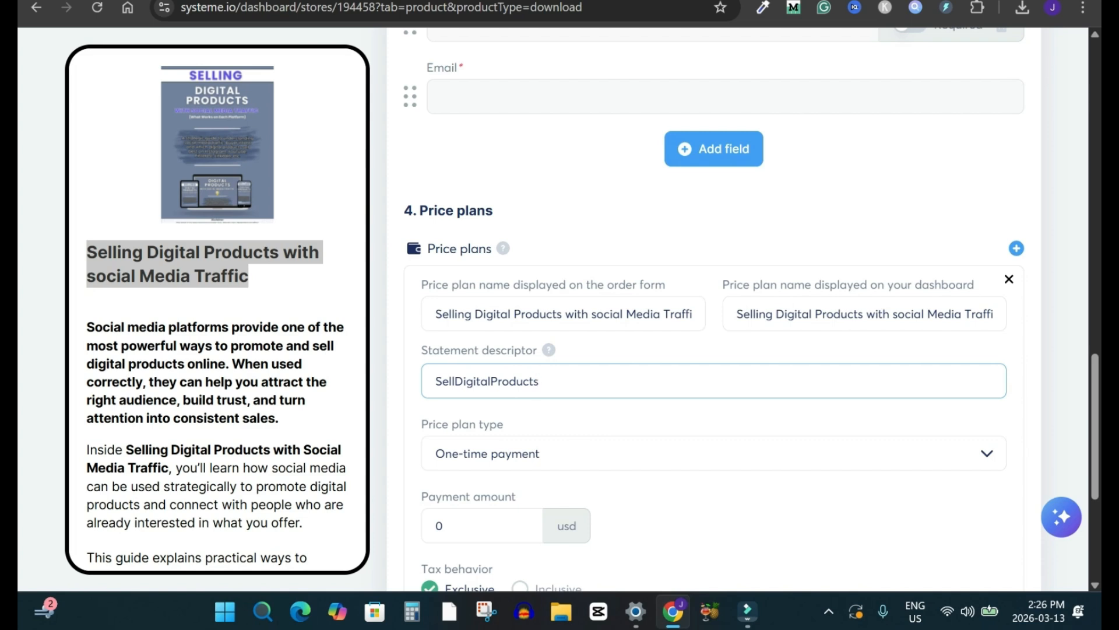
{"action": "scroll", "coordinate": [723, 309], "scroll_direction": "down", "scroll_amount": 4}
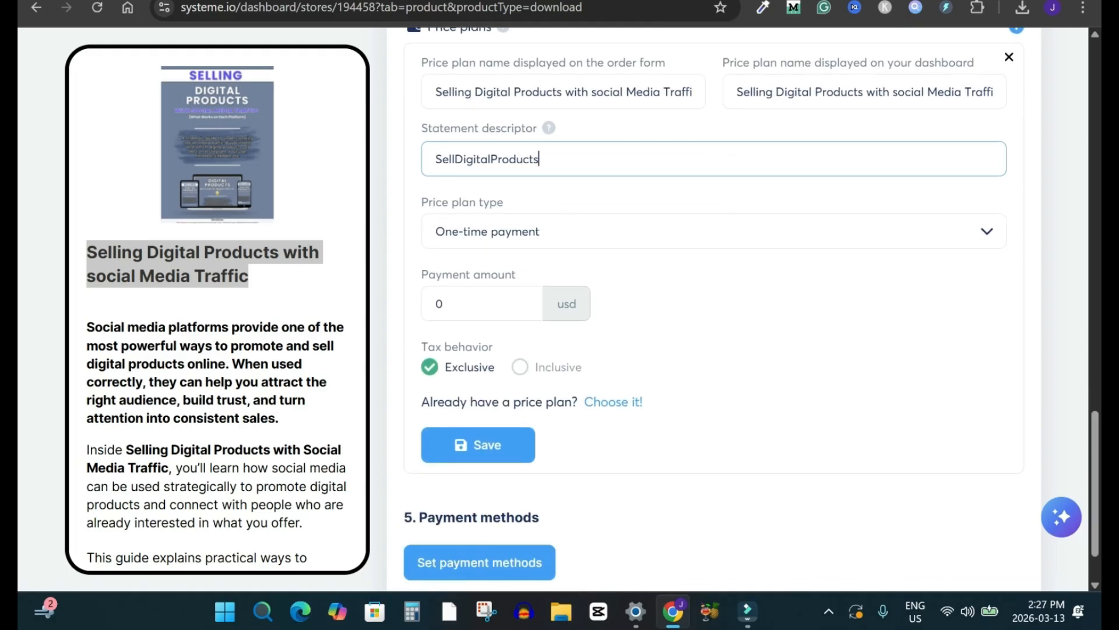
Step: Set the one-time payment amount to 37 USD and save the price plan
{"action": "left_click", "coordinate": [589, 92]}
{"action": "key", "text": "ctrl+a"}
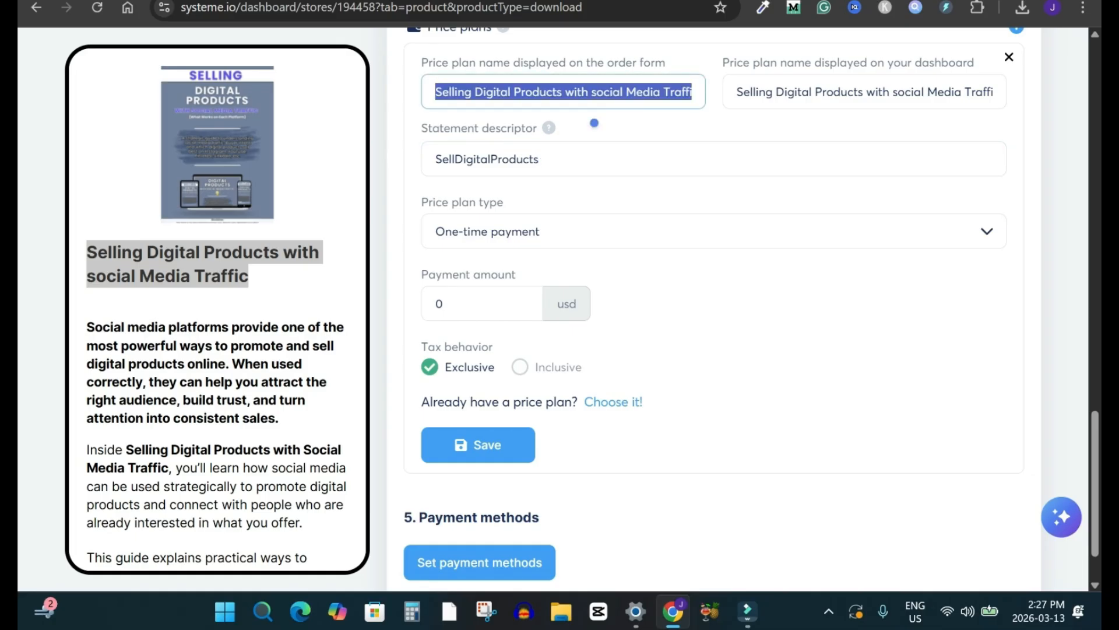
{"action": "double_click", "coordinate": [461, 304]}
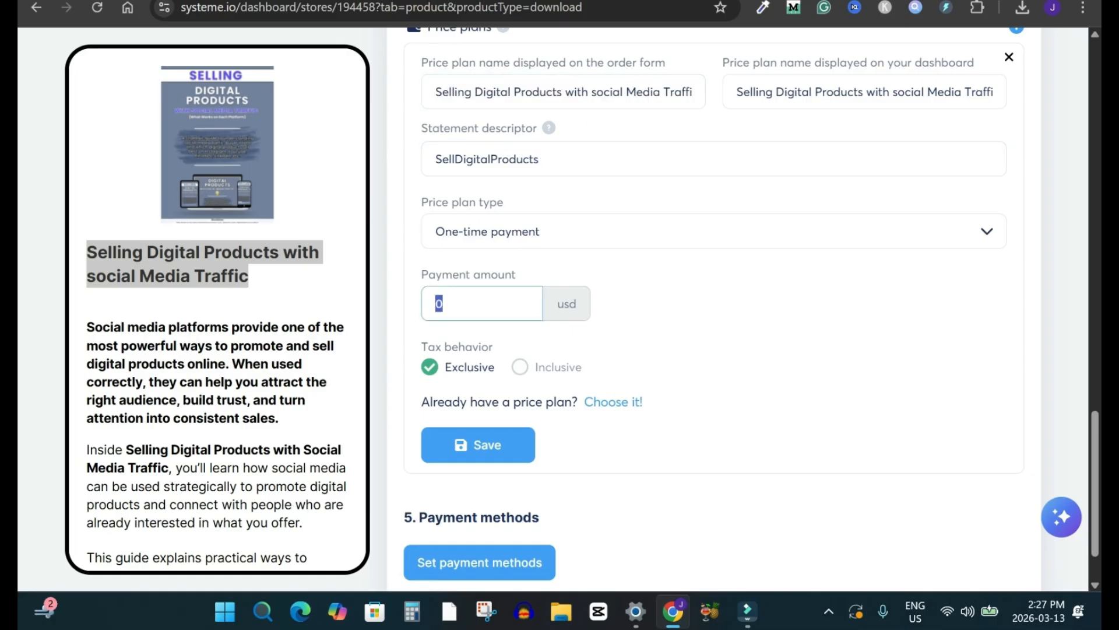
{"action": "type", "text": "37"}
{"action": "scroll", "coordinate": [714, 309], "scroll_direction": "down", "scroll_amount": 1}
{"action": "left_click", "coordinate": [478, 370]}
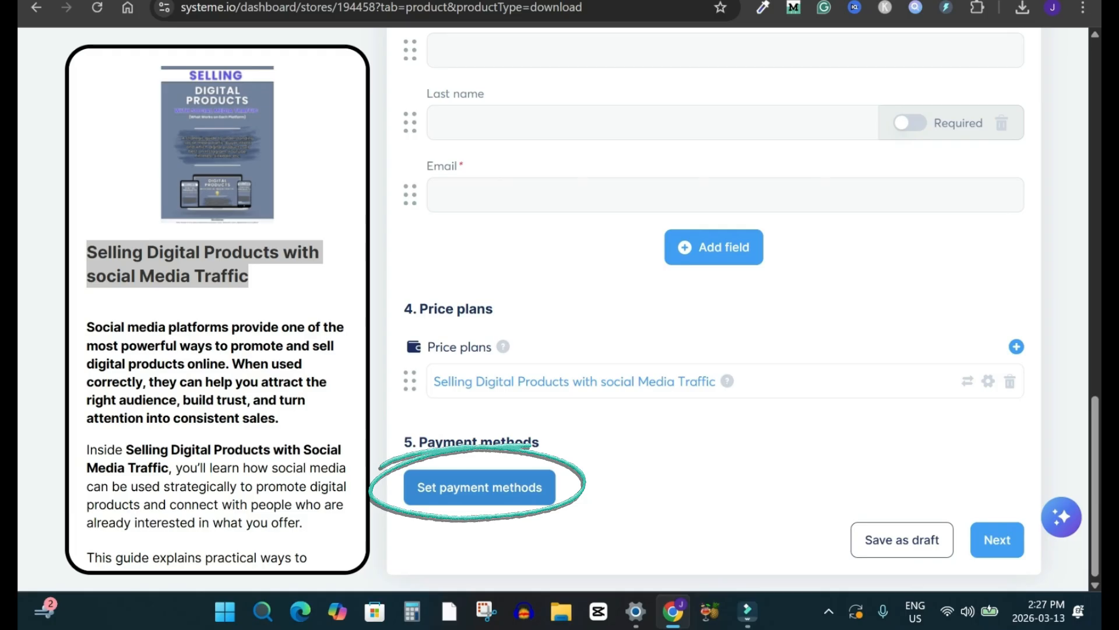
Step: Save the checkout's payment methods in U.S. Dollar with credit or debit card, Apple Pay and PayPal all accepted
{"action": "left_click", "coordinate": [479, 487]}
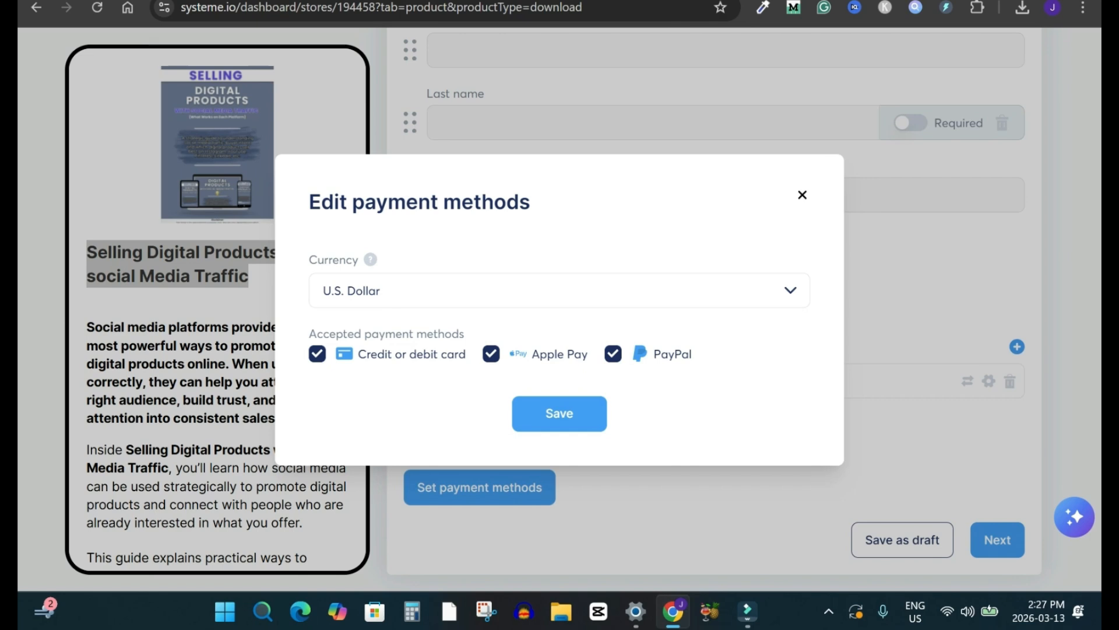
{"action": "left_click", "coordinate": [317, 354]}
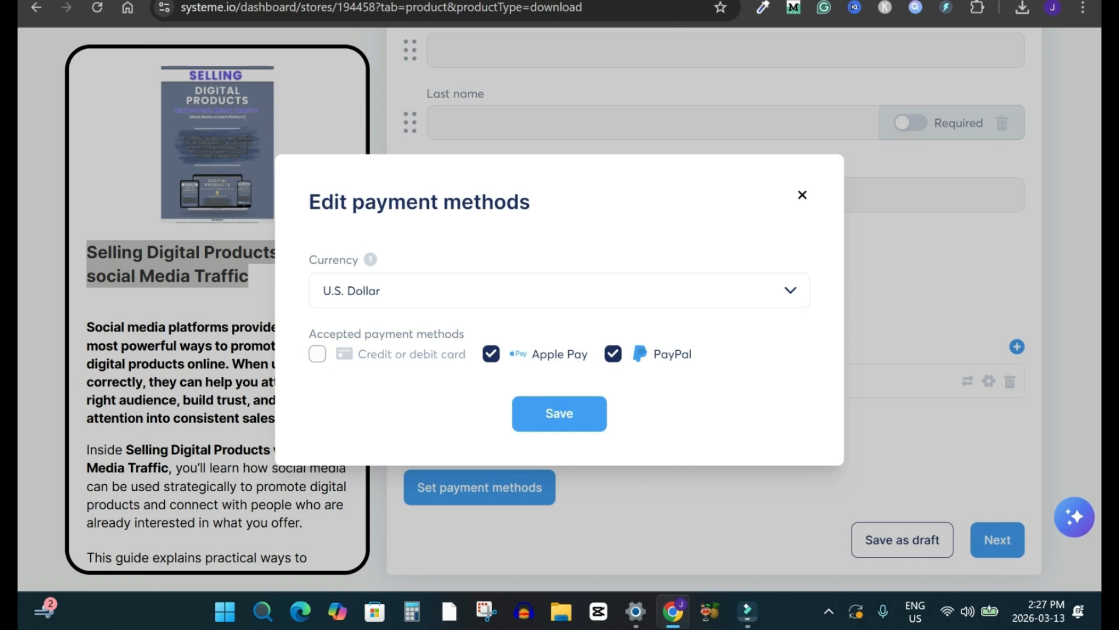
{"action": "left_click", "coordinate": [491, 354]}
{"action": "left_click", "coordinate": [612, 354]}
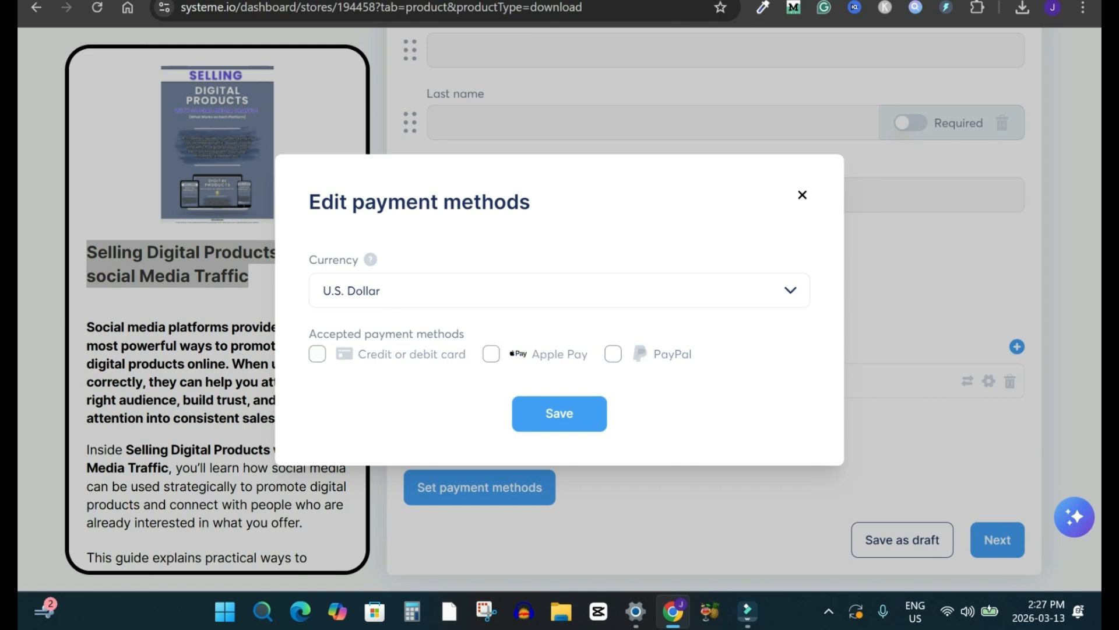
{"action": "left_click", "coordinate": [317, 354]}
{"action": "left_click", "coordinate": [491, 354]}
{"action": "left_click", "coordinate": [612, 354]}
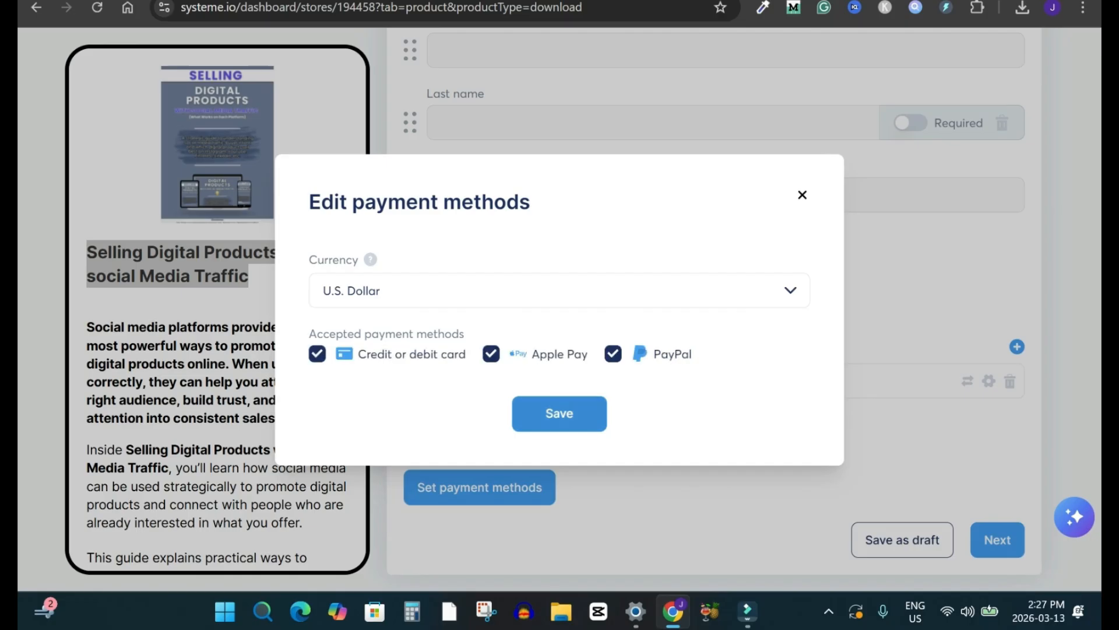
{"action": "left_click", "coordinate": [559, 413]}
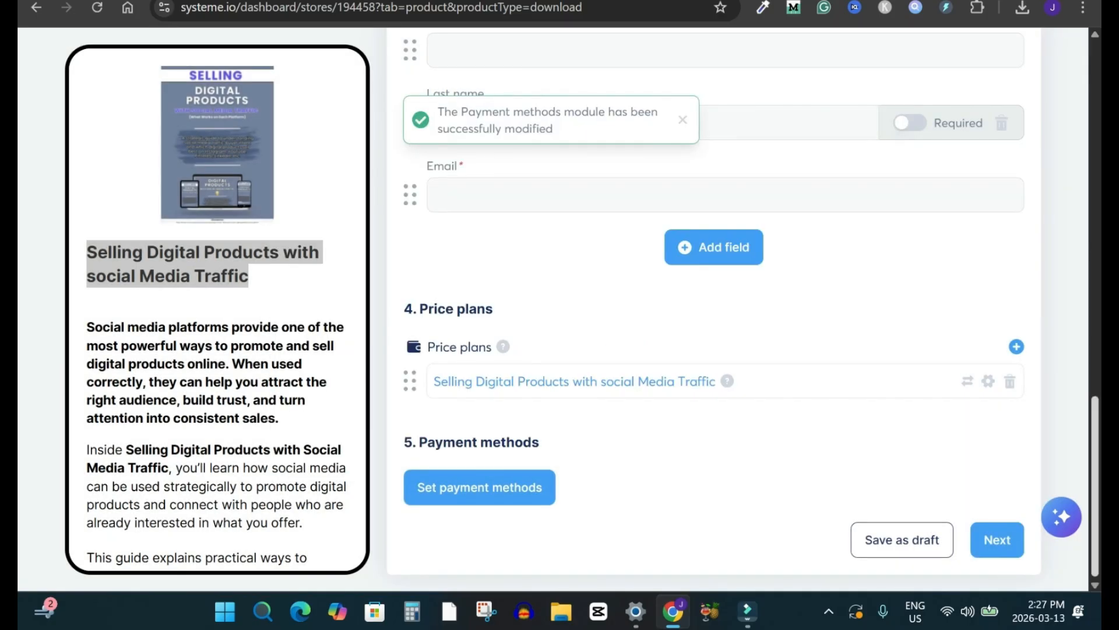
Step: Continue to the thank you page and try to publish the product with its default thank-you text
{"action": "scroll", "coordinate": [714, 303], "scroll_direction": "up", "scroll_amount": 10}
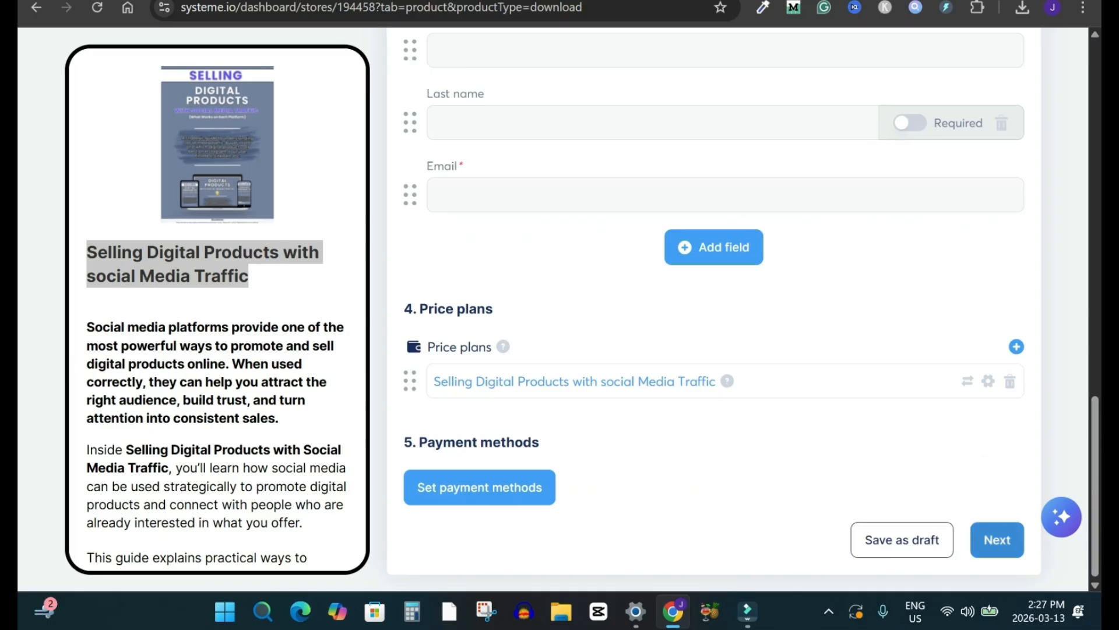
{"action": "left_click", "coordinate": [997, 539]}
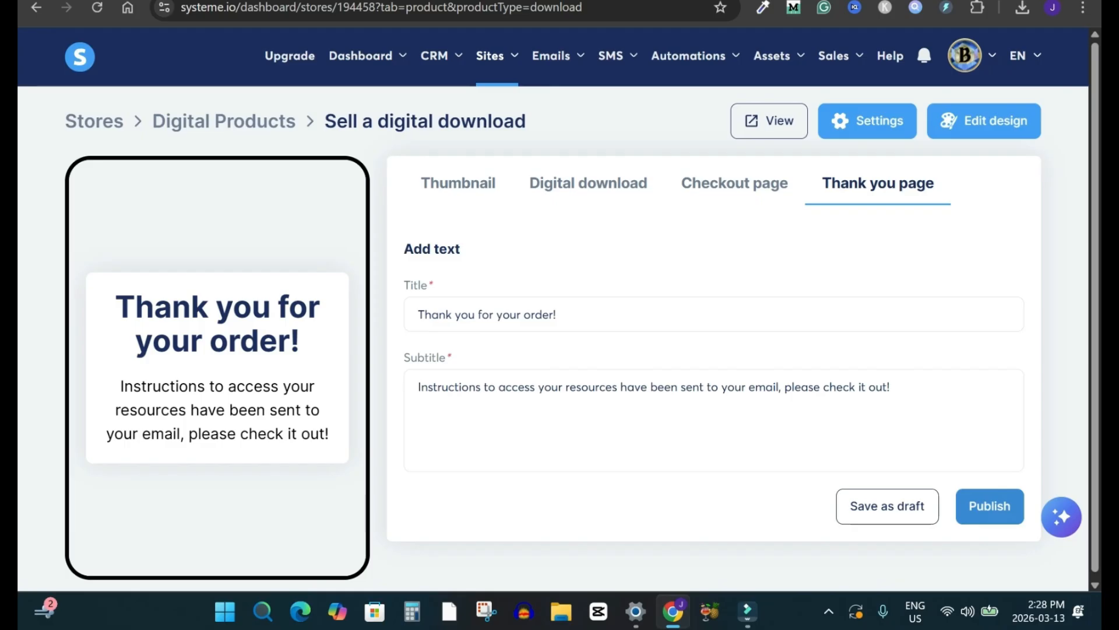
{"action": "left_click", "coordinate": [989, 505]}
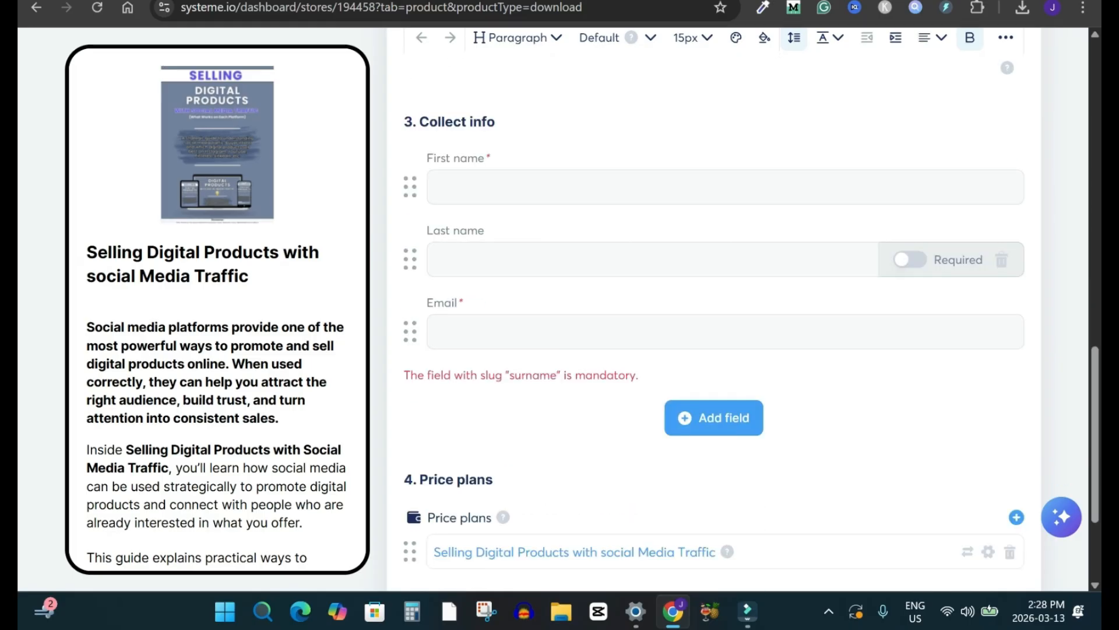
Step: Make the checkout's Last name field required and publish the product from the thank you page
{"action": "left_click", "coordinate": [910, 259]}
{"action": "scroll", "coordinate": [909, 259], "scroll_direction": "down", "scroll_amount": 3}
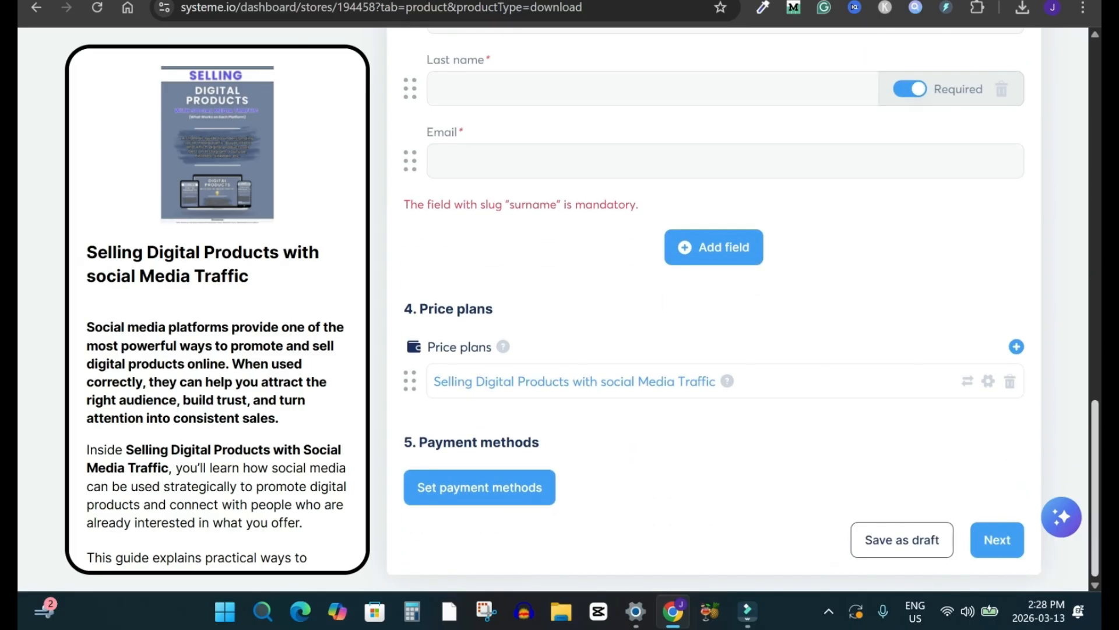
{"action": "left_click", "coordinate": [997, 539]}
{"action": "left_click", "coordinate": [990, 506]}
{"action": "scroll", "coordinate": [714, 315], "scroll_direction": "down", "scroll_amount": 6}
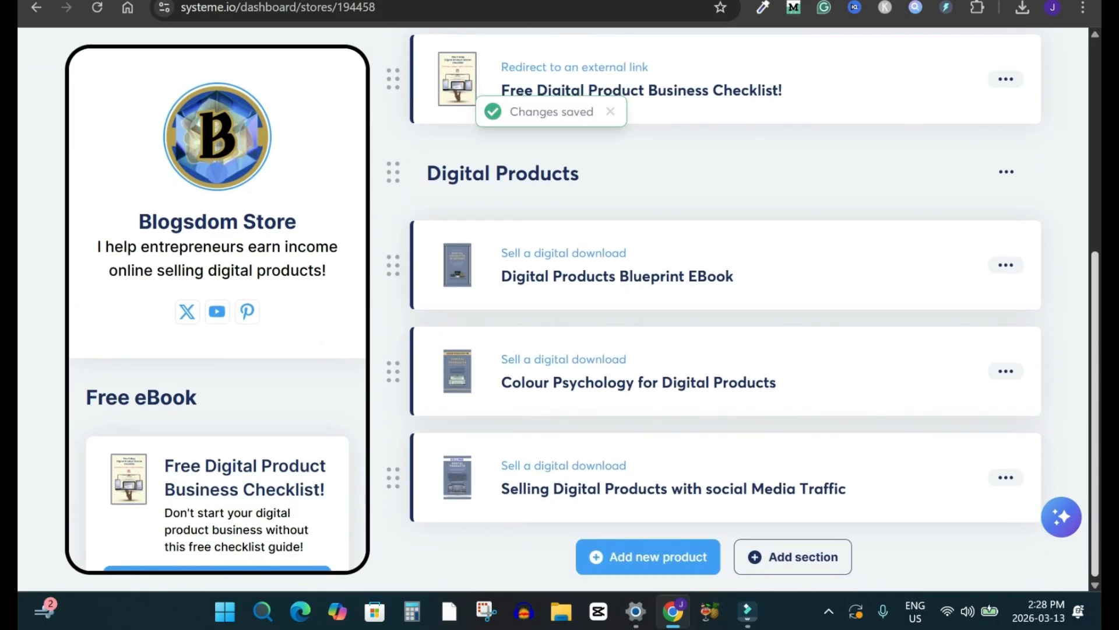
Step: Open the store's design settings and apply the cream and gold "Book Expert" theme
{"action": "scroll", "coordinate": [715, 315], "scroll_direction": "up", "scroll_amount": 6}
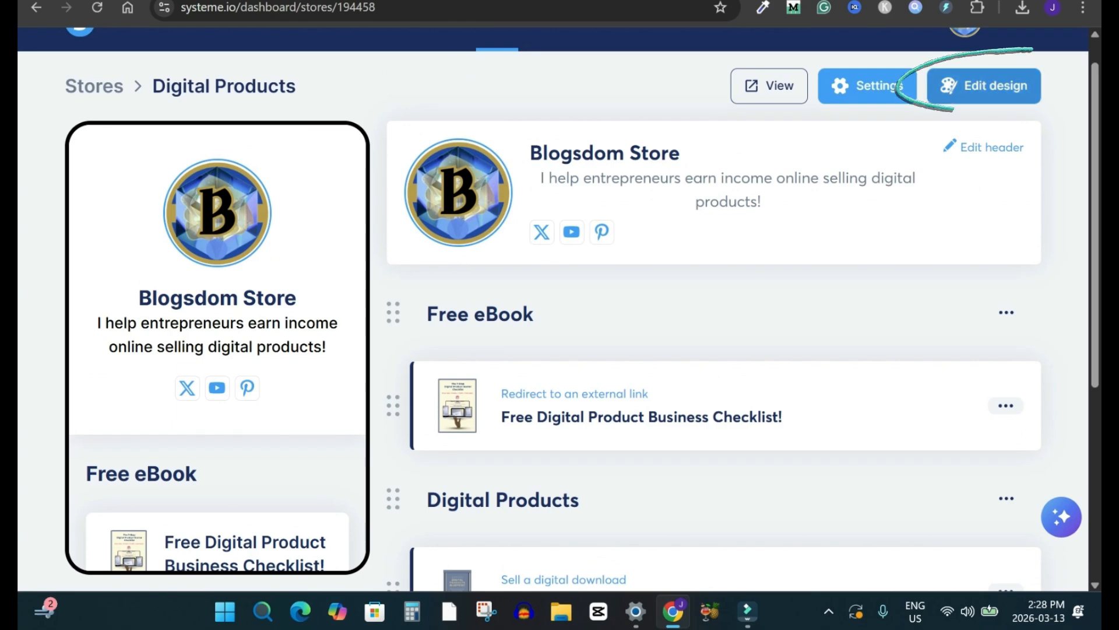
{"action": "scroll", "coordinate": [714, 315], "scroll_direction": "down", "scroll_amount": 6}
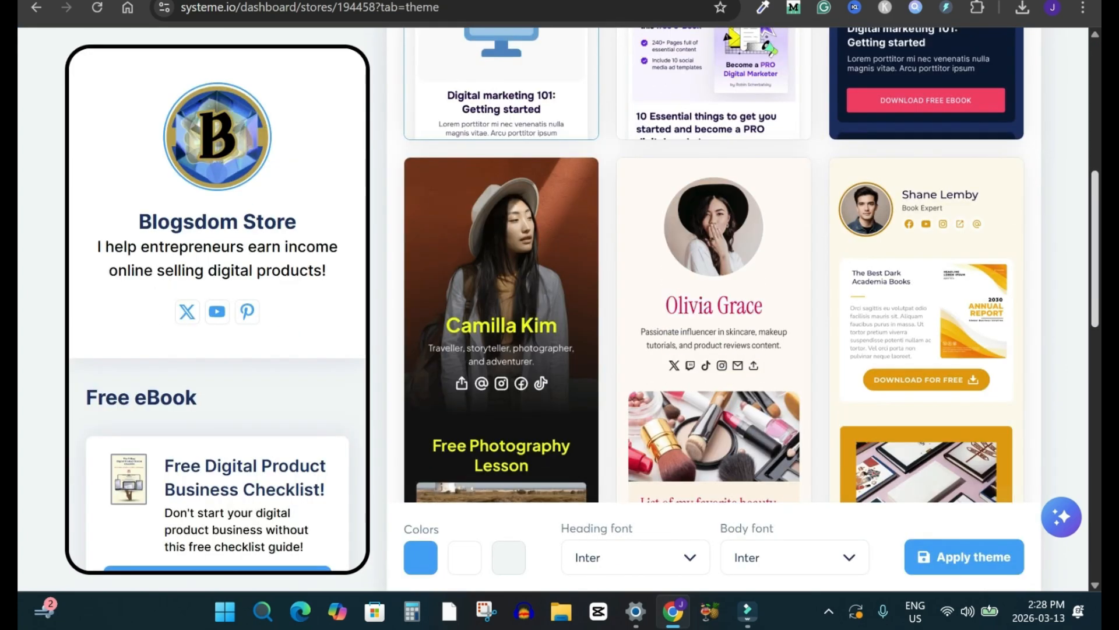
{"action": "left_click", "coordinate": [927, 301]}
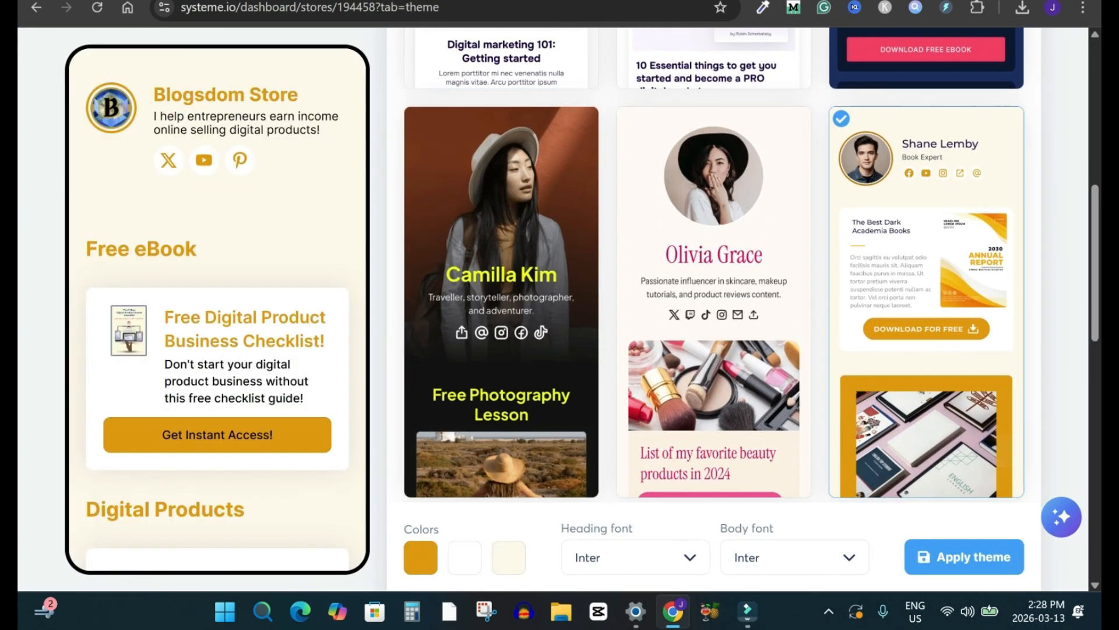
{"action": "scroll", "coordinate": [714, 263], "scroll_direction": "down", "scroll_amount": 10}
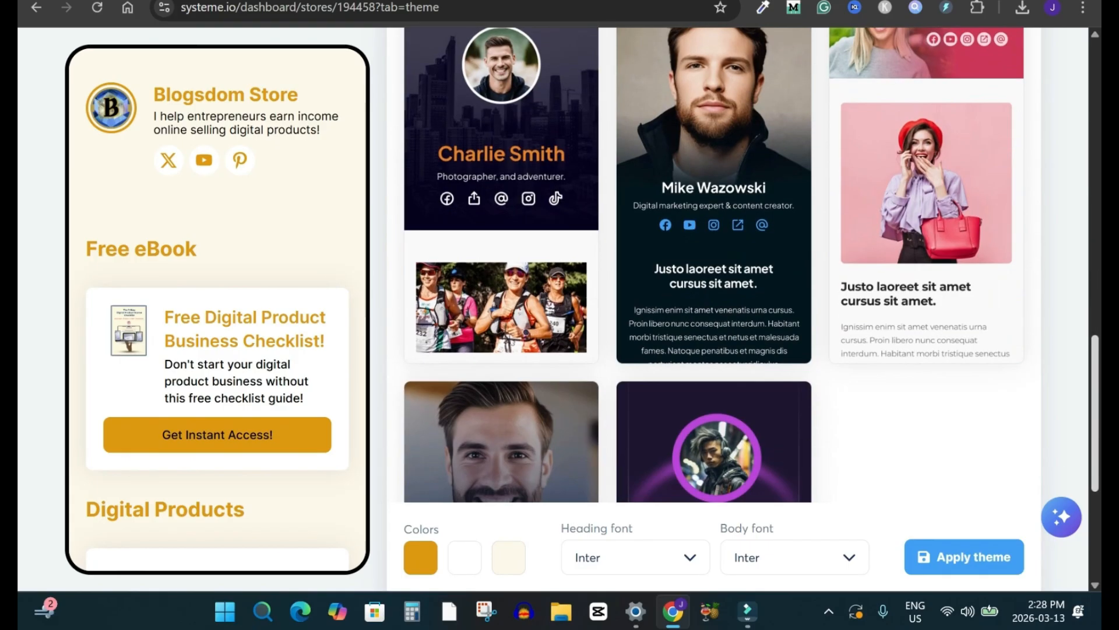
{"action": "left_click", "coordinate": [964, 556]}
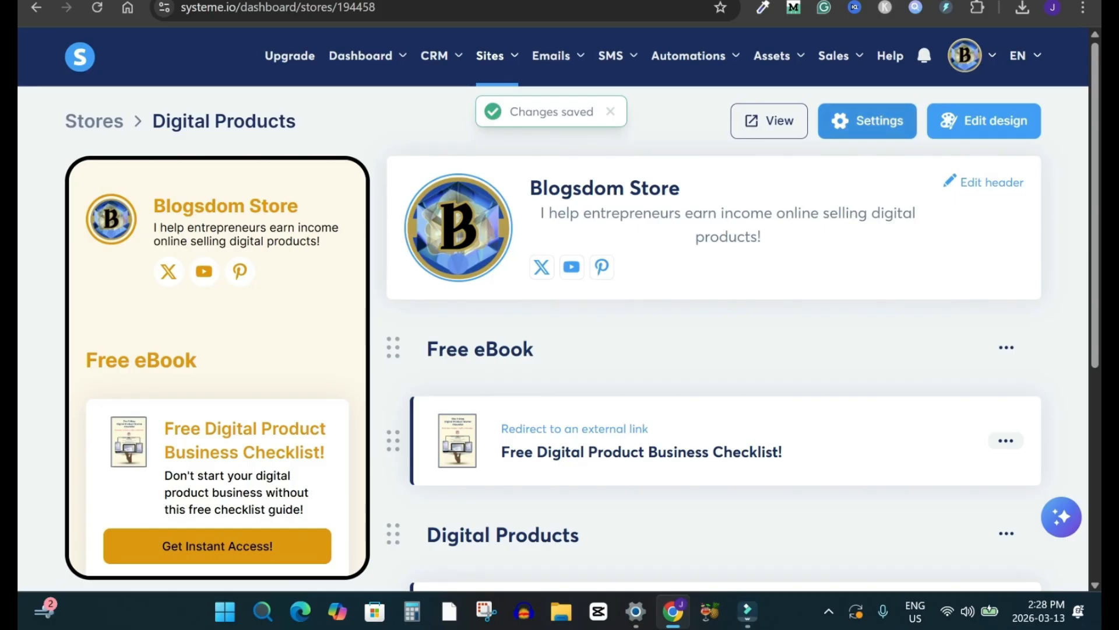
Step: Check the store's product list, then open the live store page and examine its themed layout and web address
{"action": "scroll", "coordinate": [768, 119], "scroll_direction": "down", "scroll_amount": 3}
{"action": "scroll", "coordinate": [723, 292], "scroll_direction": "down", "scroll_amount": 4}
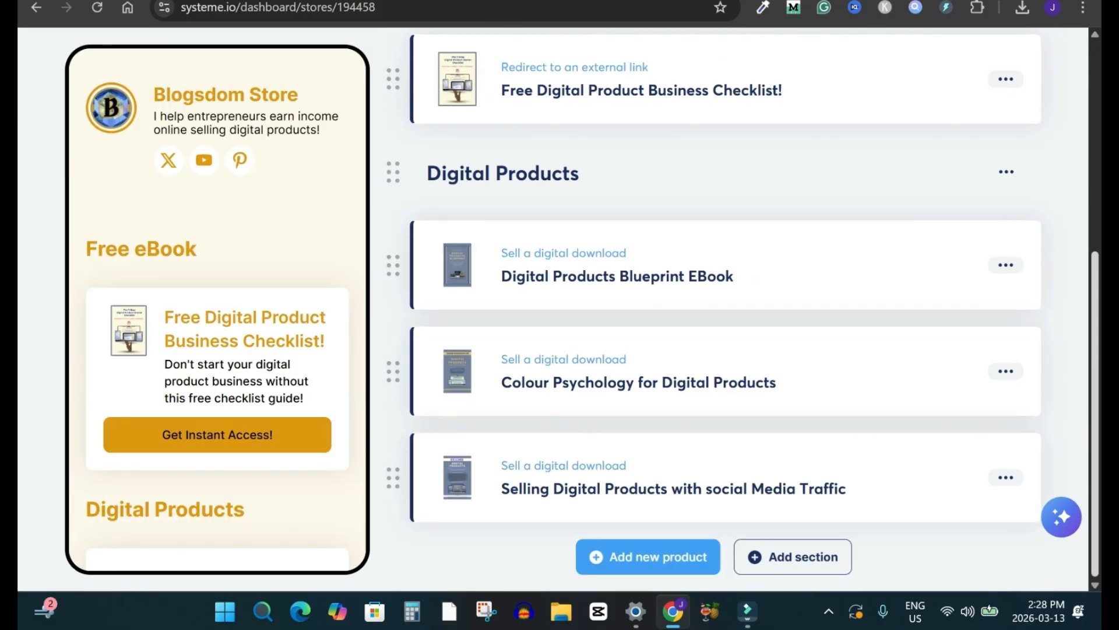
{"action": "scroll", "coordinate": [777, 120], "scroll_direction": "up", "scroll_amount": 7}
{"action": "left_click", "coordinate": [777, 120]}
{"action": "scroll", "coordinate": [553, 309], "scroll_direction": "down", "scroll_amount": 7}
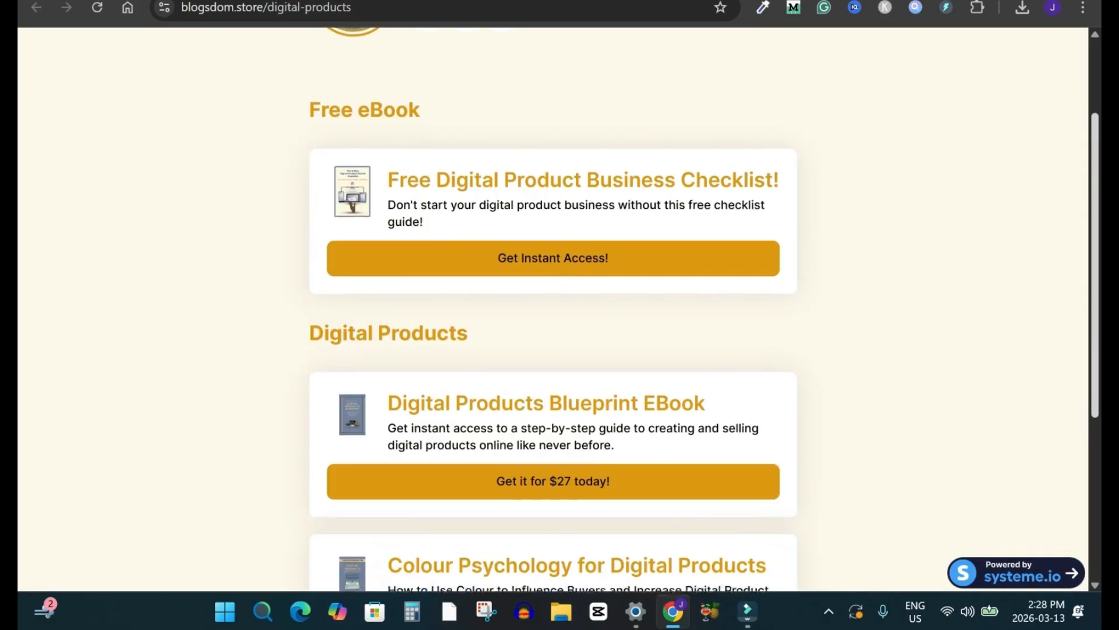
{"action": "scroll", "coordinate": [554, 309], "scroll_direction": "up", "scroll_amount": 7}
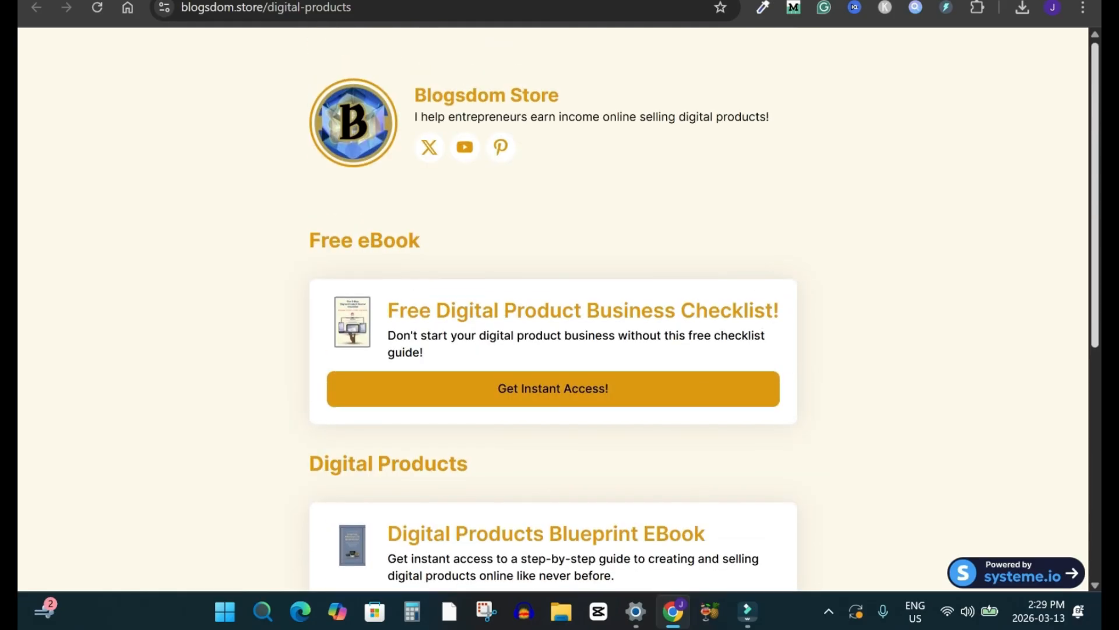
{"action": "key", "text": "ctrl+l"}
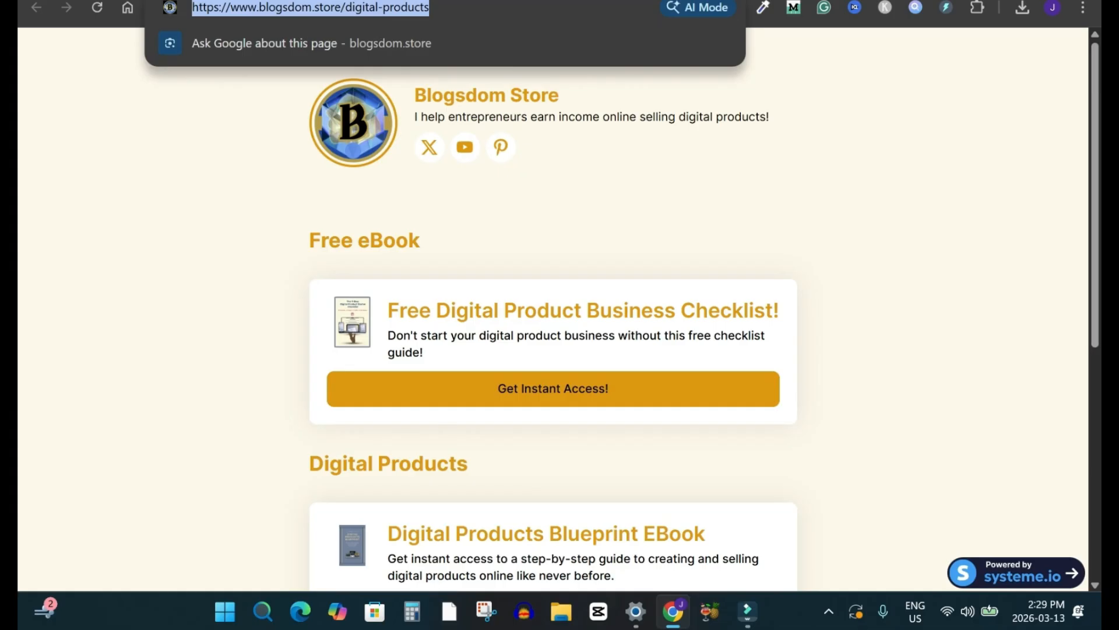
{"action": "left_click", "coordinate": [945, 151]}
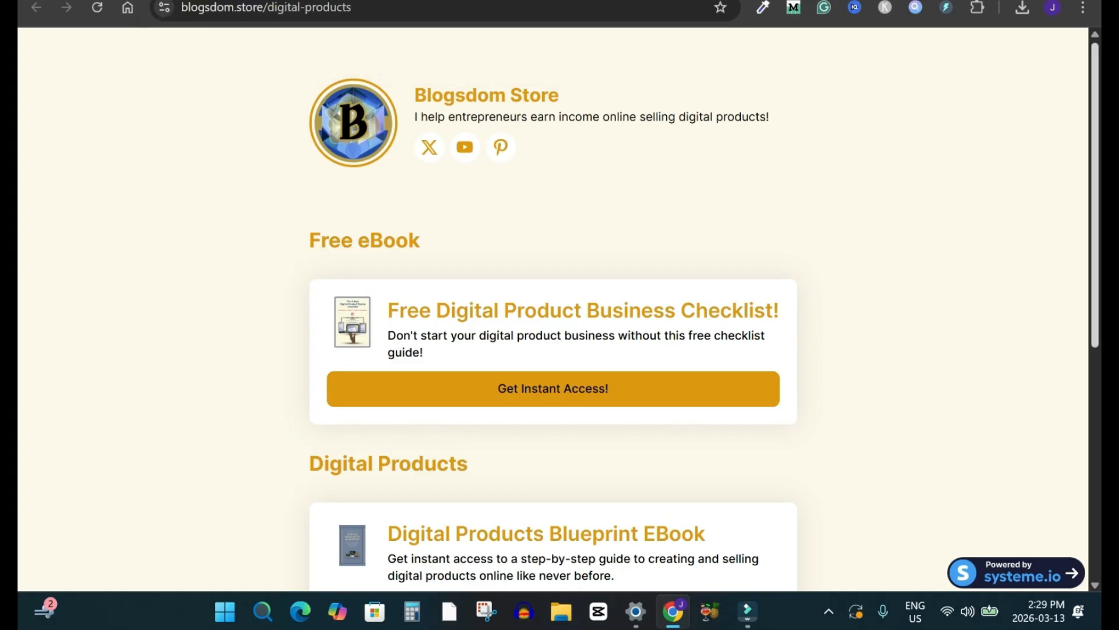
{"action": "key", "text": "ctrl+l"}
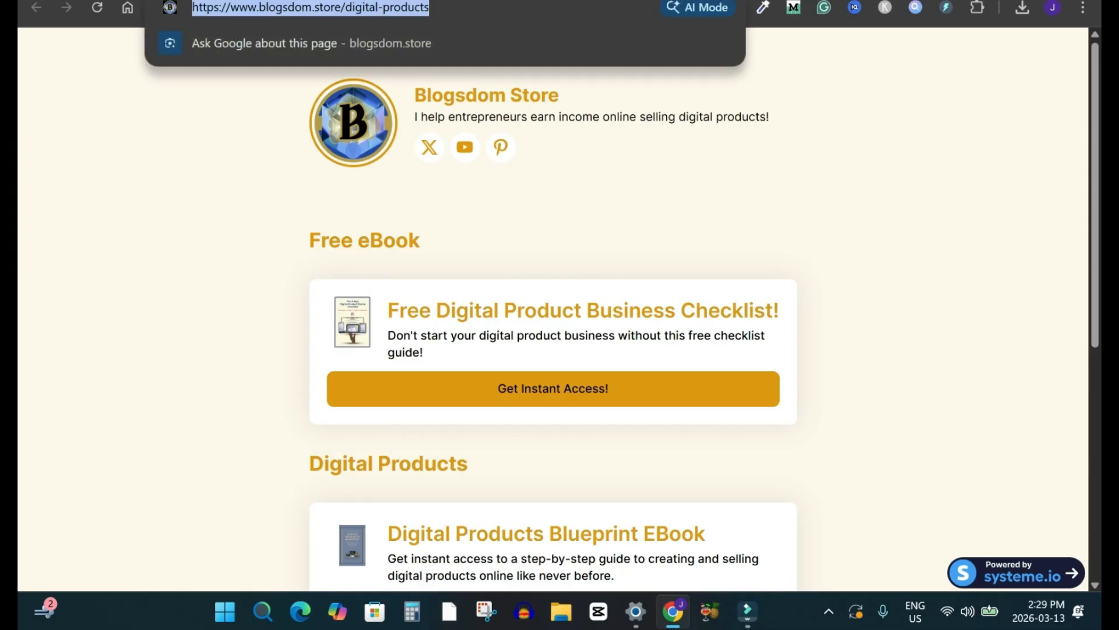
{"action": "right_click", "coordinate": [318, 8]}
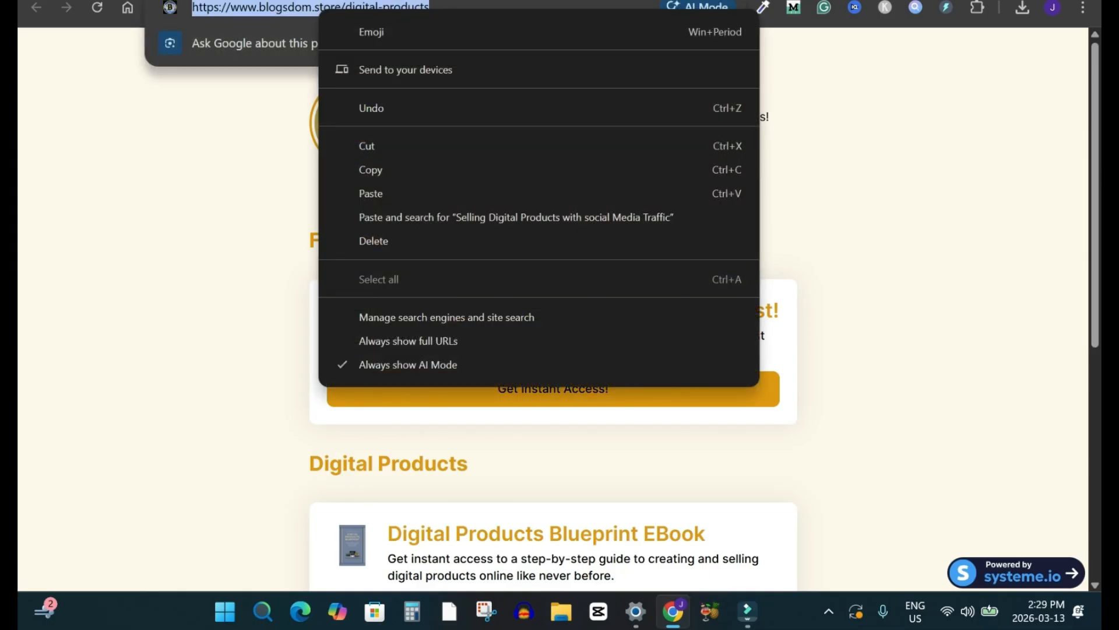
{"action": "left_click", "coordinate": [256, 216]}
Step: Review the free eBook and the paid digital product listings on the live store page, then return to the store header
{"action": "scroll", "coordinate": [553, 315], "scroll_direction": "down", "scroll_amount": 2}
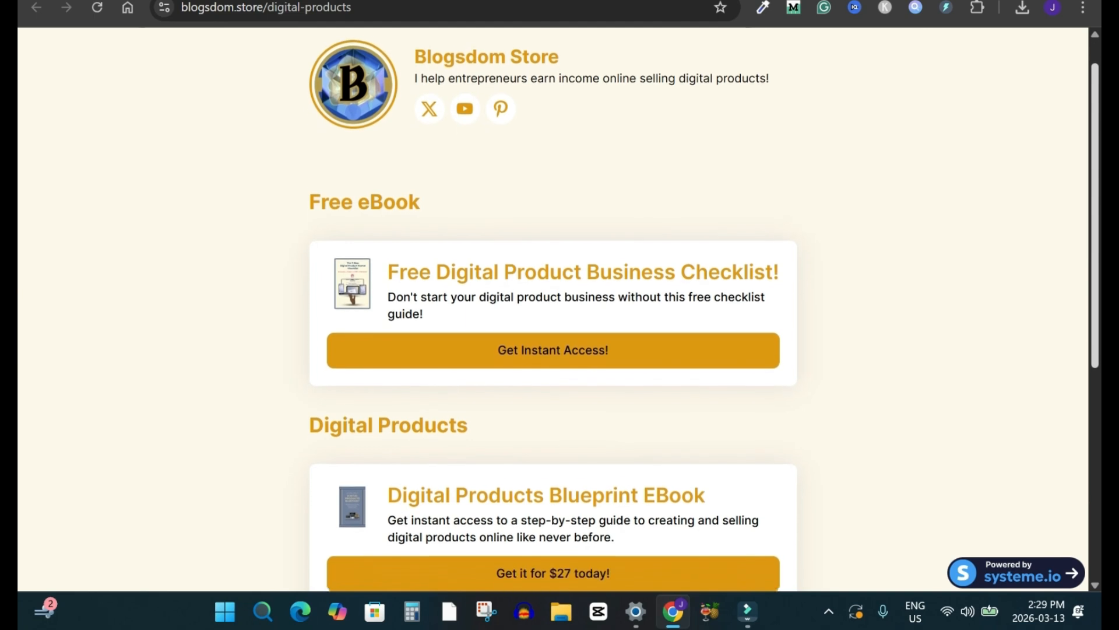
{"action": "scroll", "coordinate": [553, 315], "scroll_direction": "down", "scroll_amount": 4}
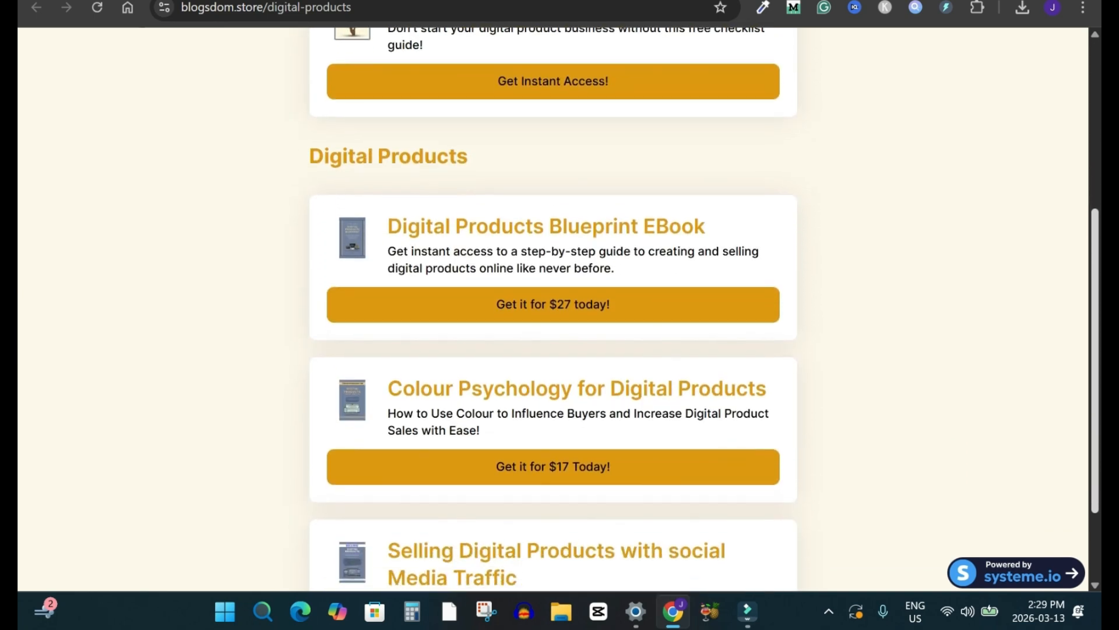
{"action": "scroll", "coordinate": [552, 315], "scroll_direction": "down", "scroll_amount": 2}
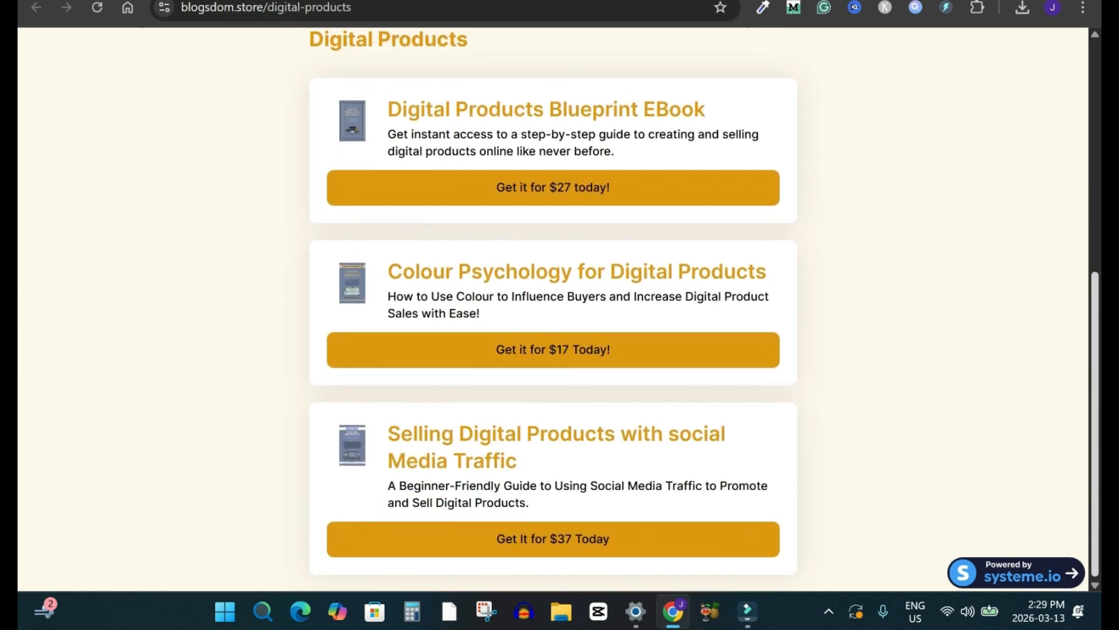
{"action": "scroll", "coordinate": [553, 315], "scroll_direction": "up", "scroll_amount": 8}
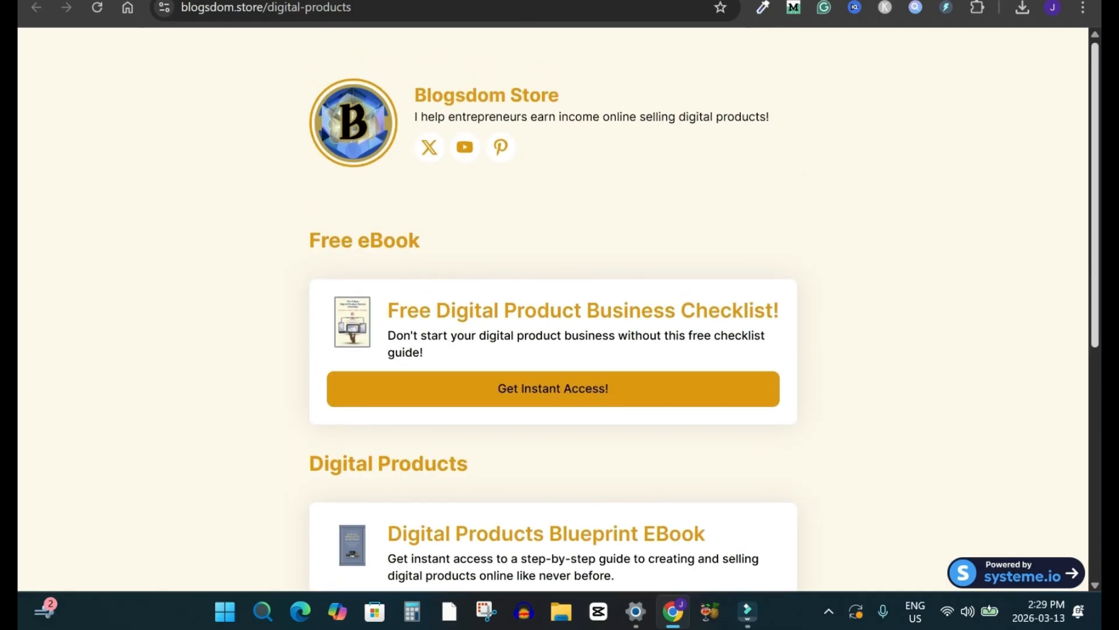